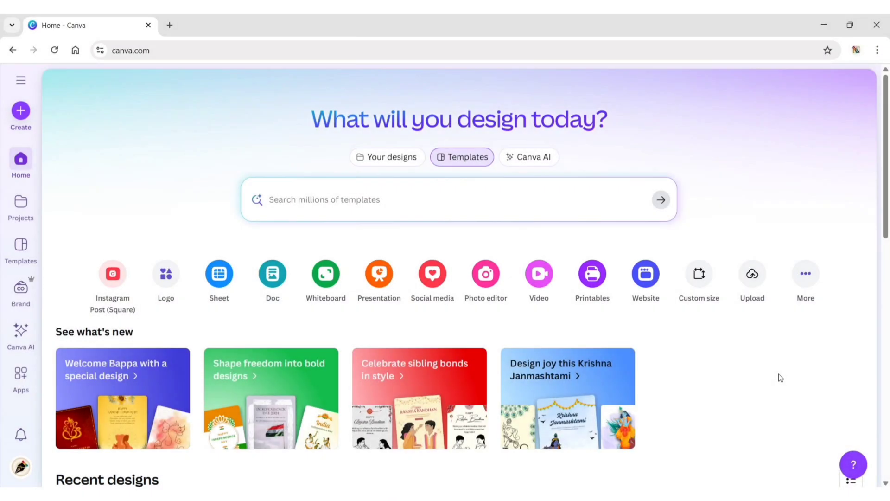
# Step: Create a new blank custom-size design of 4320 × 1080 px
pyautogui.click(701, 274)
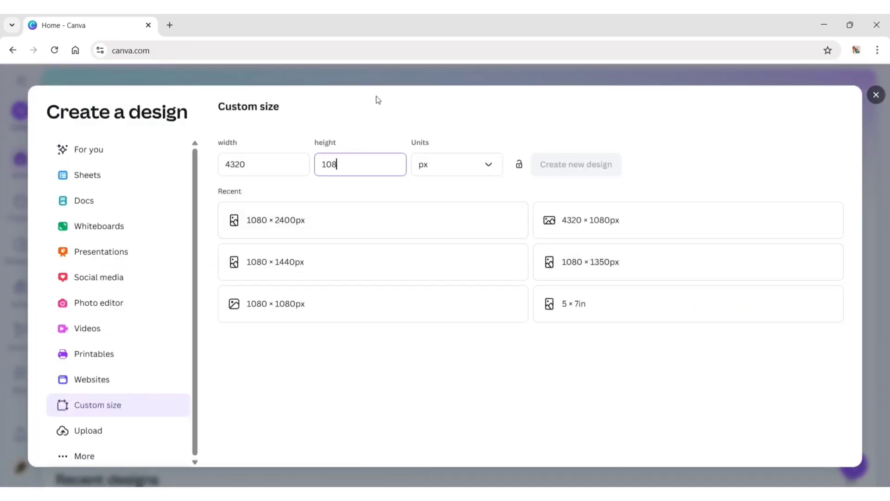
pyautogui.click(577, 165)
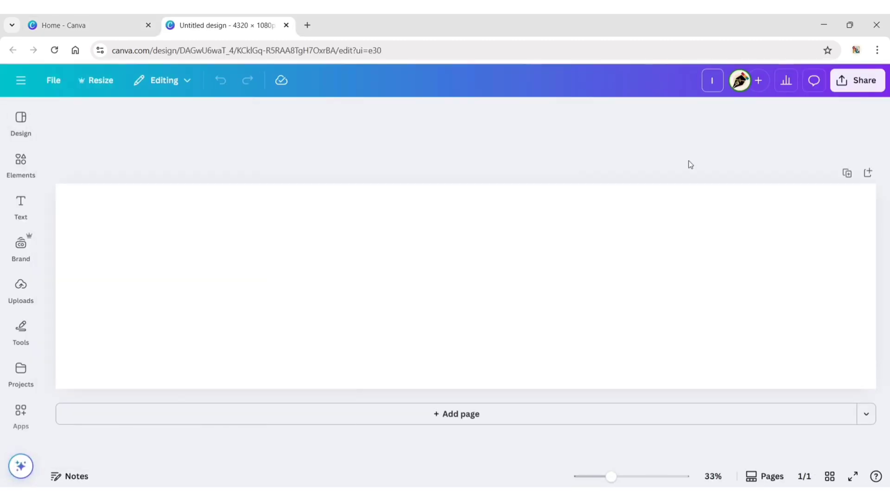
# Step: Title the design 'Instagram Carousel Post' and add custom guides with 4 columns and 0 gap
pyautogui.write('Instagram Carousel Post')
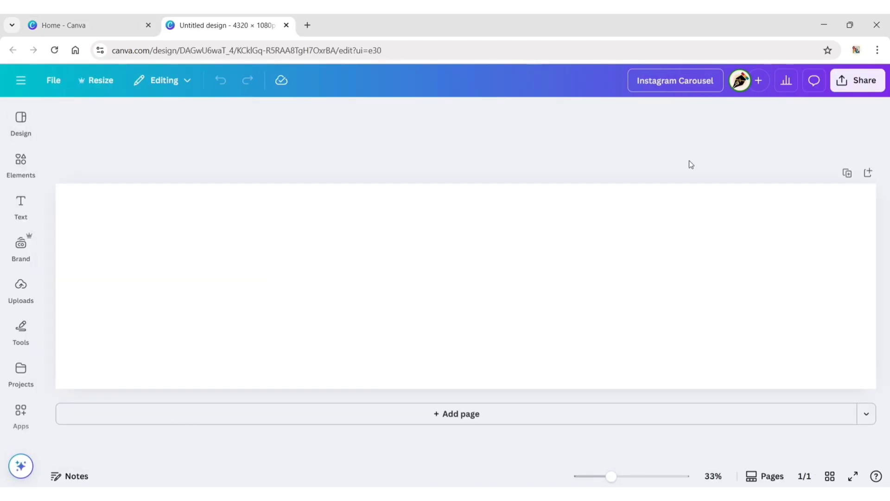
pyautogui.press('Return')
pyautogui.click(54, 80)
pyautogui.moveTo(201, 219)
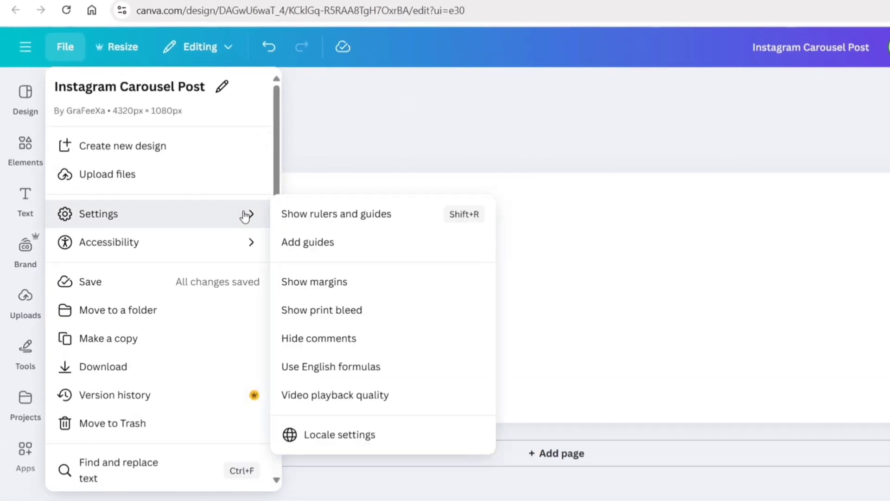
pyautogui.click(334, 249)
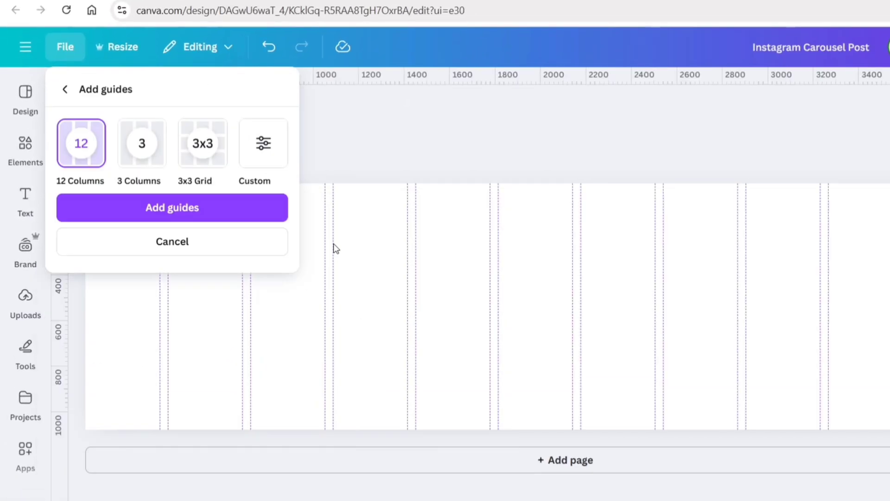
pyautogui.click(263, 144)
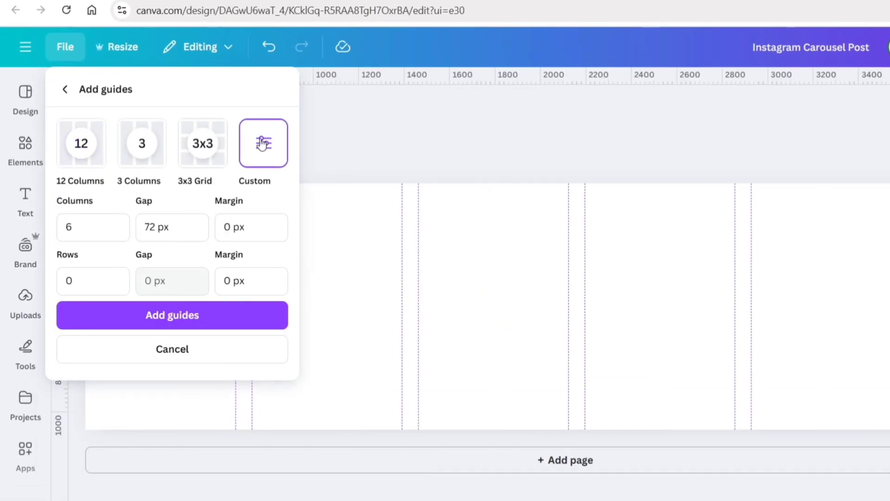
pyautogui.write('4')
pyautogui.press('Tab')
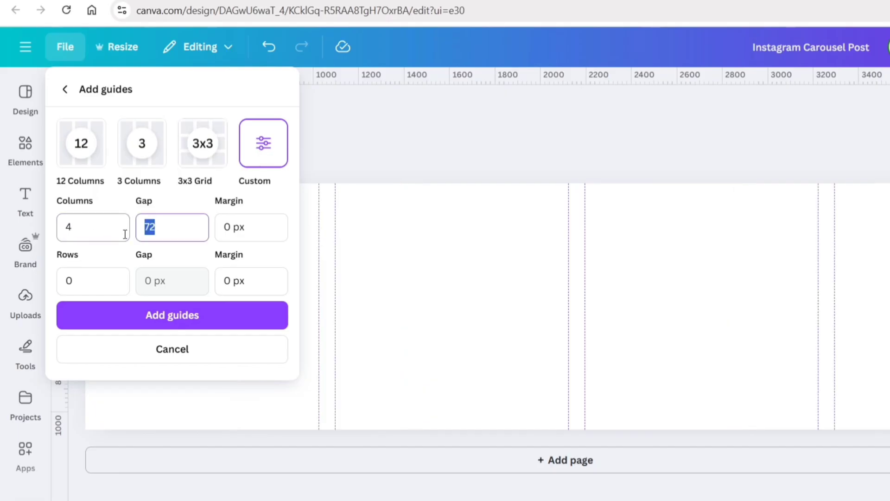
pyautogui.write('0')
pyautogui.click(172, 316)
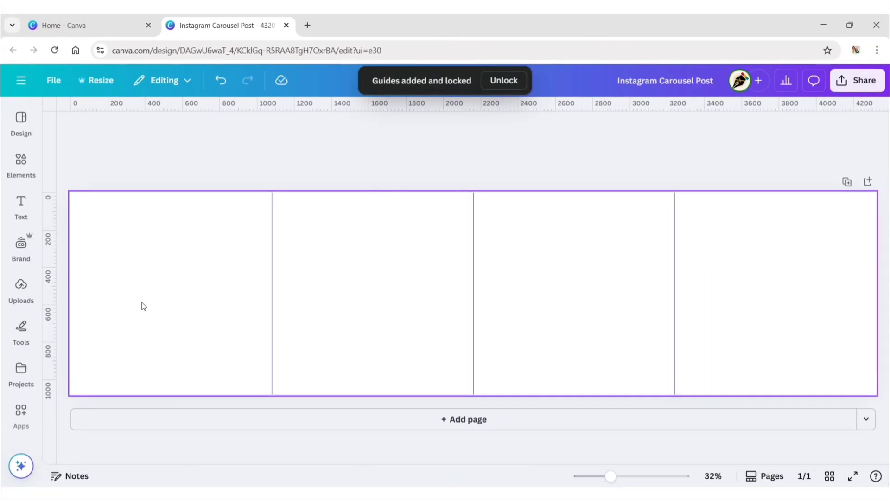
# Step: Add a square and turn it into a full-height, roughly 399 px wide black bar at the top-left
pyautogui.click(20, 160)
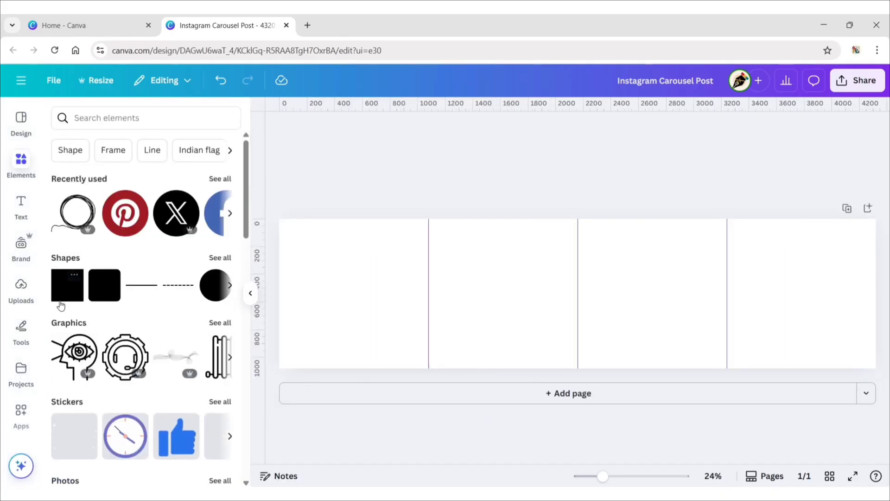
pyautogui.click(68, 285)
pyautogui.click(251, 293)
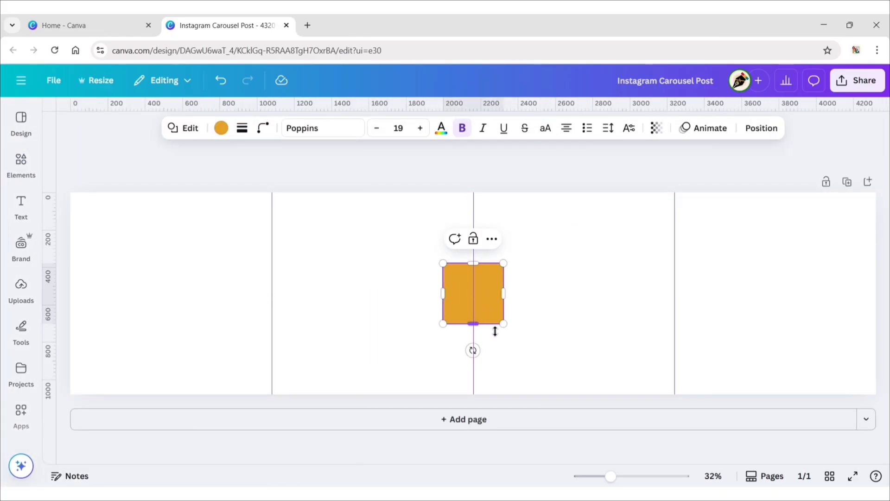
pyautogui.moveTo(477, 297); pyautogui.dragTo(100, 391)
pyautogui.moveTo(132, 294)
pyautogui.mouseDown()
pyautogui.moveTo(147, 294)
pyautogui.moveTo(144, 302)
pyautogui.mouseUp()
pyautogui.click(221, 128)
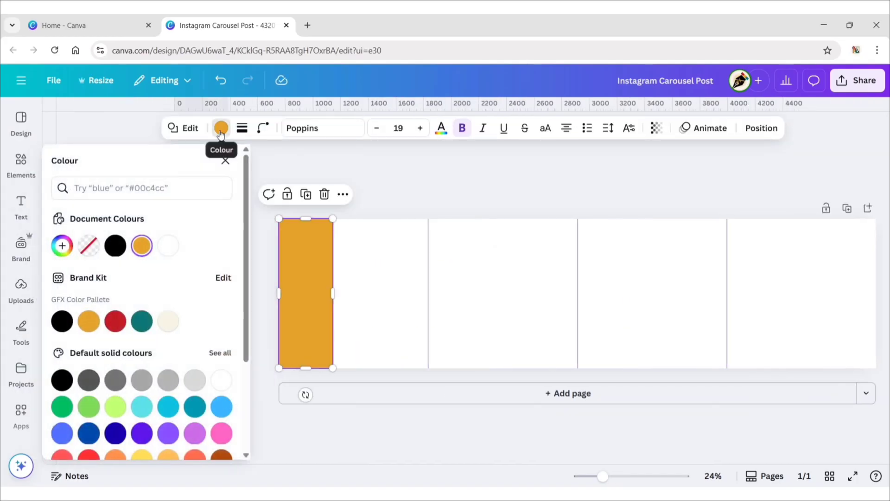
pyautogui.click(115, 246)
# Step: Add the red-outfit man photo from Uploads with its background removed, then enlarge, tilt and drop it to the page bottom
pyautogui.click(225, 161)
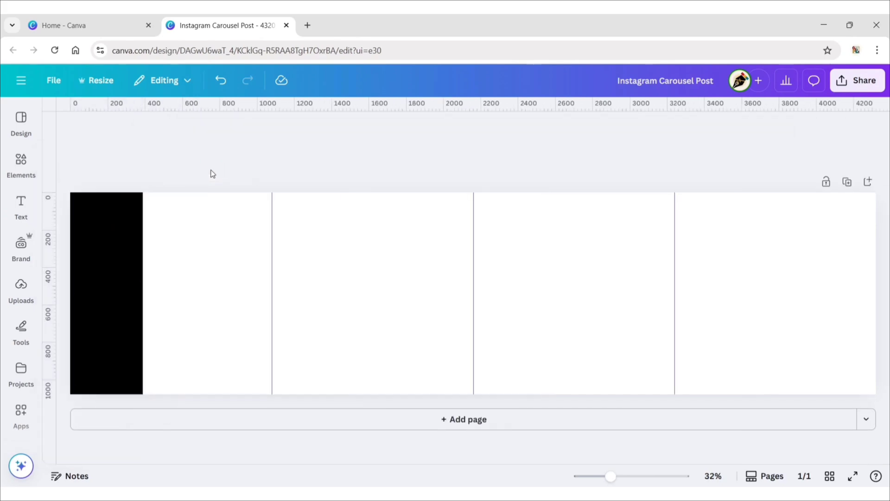
pyautogui.click(20, 287)
pyautogui.click(220, 274)
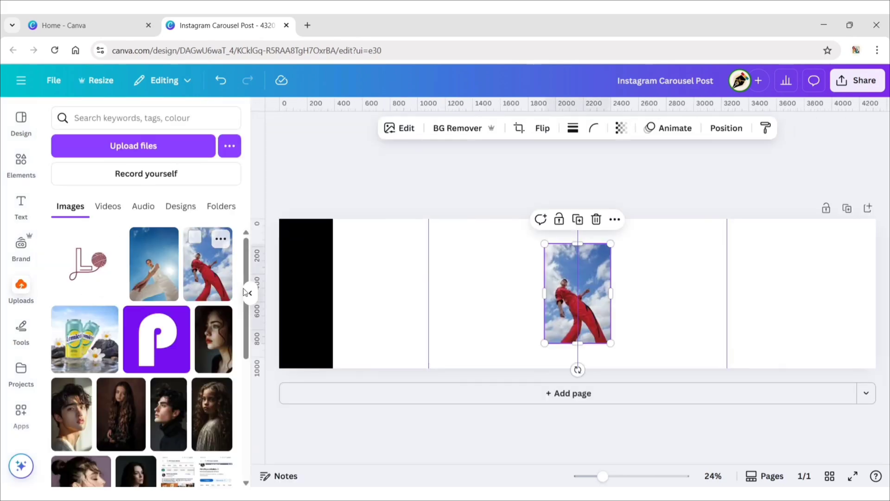
pyautogui.click(251, 293)
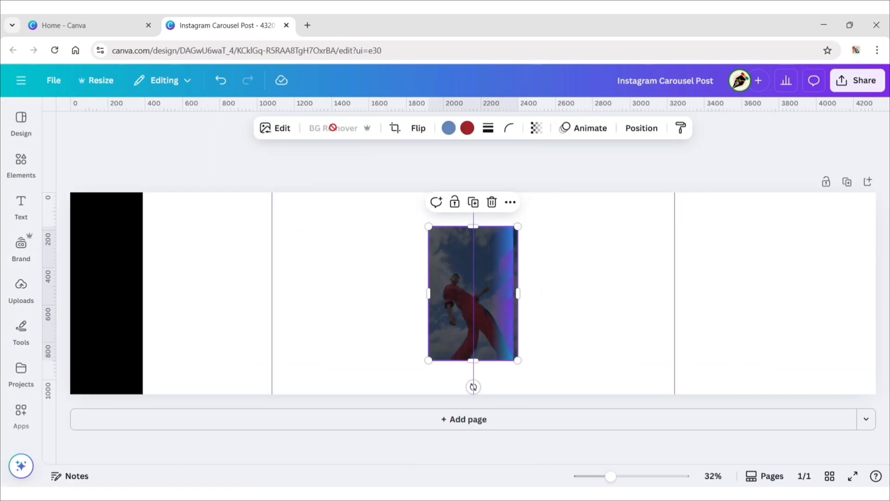
pyautogui.moveTo(481, 299); pyautogui.dragTo(227, 276)
pyautogui.moveTo(267, 202); pyautogui.dragTo(377, 185)
pyautogui.moveTo(271, 274); pyautogui.dragTo(251, 341)
pyautogui.moveTo(246, 437); pyautogui.dragTo(260, 425)
pyautogui.moveTo(252, 325); pyautogui.dragTo(283, 354)
pyautogui.moveTo(183, 266); pyautogui.dragTo(143, 227)
pyautogui.moveTo(203, 314); pyautogui.dragTo(220, 325)
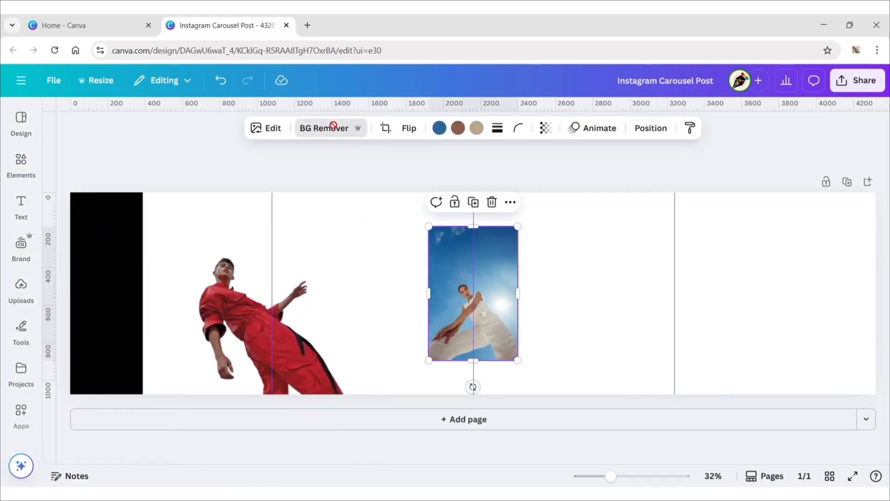
# Step: Remove the woman photo's sky background, place her at the page bottom, and fine-tune both cut-outs' size and position
pyautogui.click(334, 126)
pyautogui.moveTo(480, 227); pyautogui.dragTo(343, 260)
pyautogui.moveTo(431, 323); pyautogui.dragTo(423, 347)
pyautogui.moveTo(494, 278); pyautogui.dragTo(522, 256)
pyautogui.click(279, 315)
pyautogui.moveTo(370, 222); pyautogui.dragTo(389, 179)
pyautogui.moveTo(304, 305); pyautogui.dragTo(319, 320)
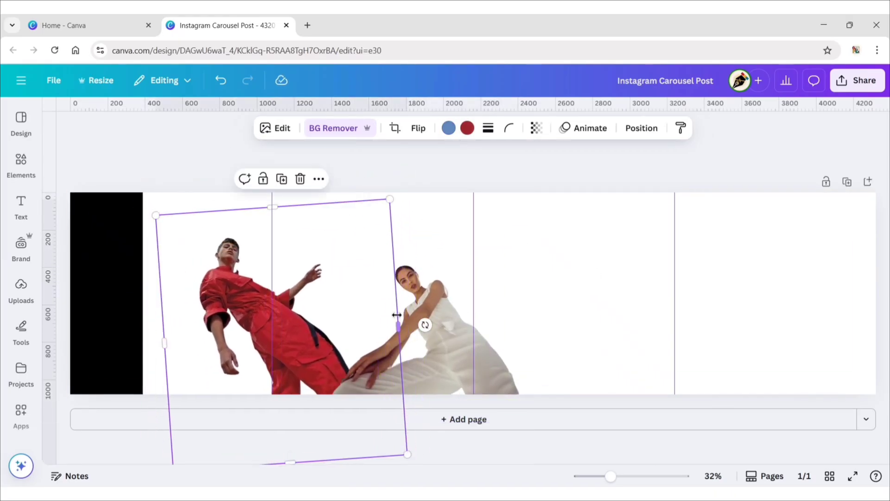
pyautogui.click(424, 321)
pyautogui.moveTo(523, 257); pyautogui.dragTo(566, 226)
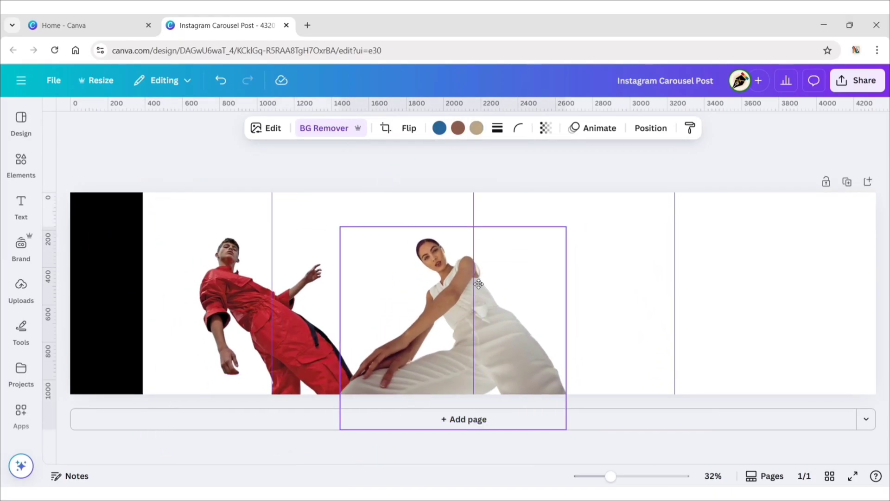
pyautogui.click(423, 322)
pyautogui.moveTo(275, 317); pyautogui.dragTo(263, 305)
# Step: Duplicate the black strip, colour it #FFABAB, widen it, and send it behind the man
pyautogui.click(117, 243)
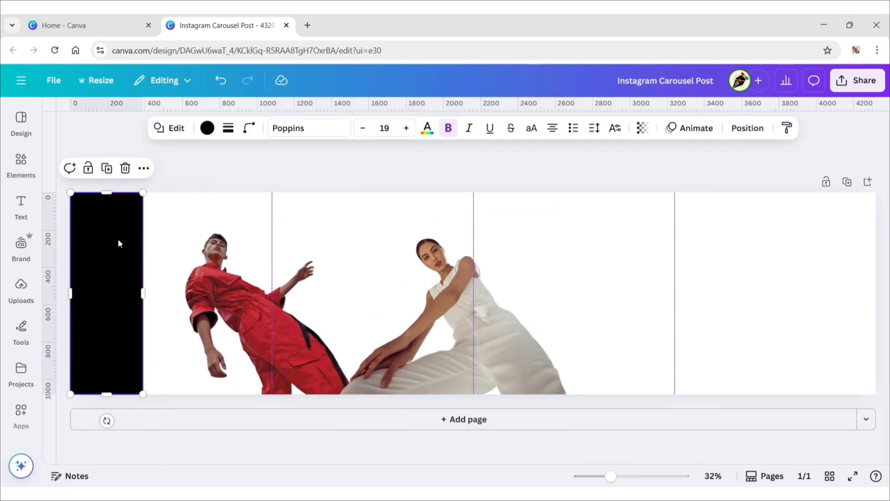
pyautogui.click(109, 173)
pyautogui.moveTo(181, 260); pyautogui.dragTo(174, 259)
pyautogui.click(208, 128)
pyautogui.click(62, 246)
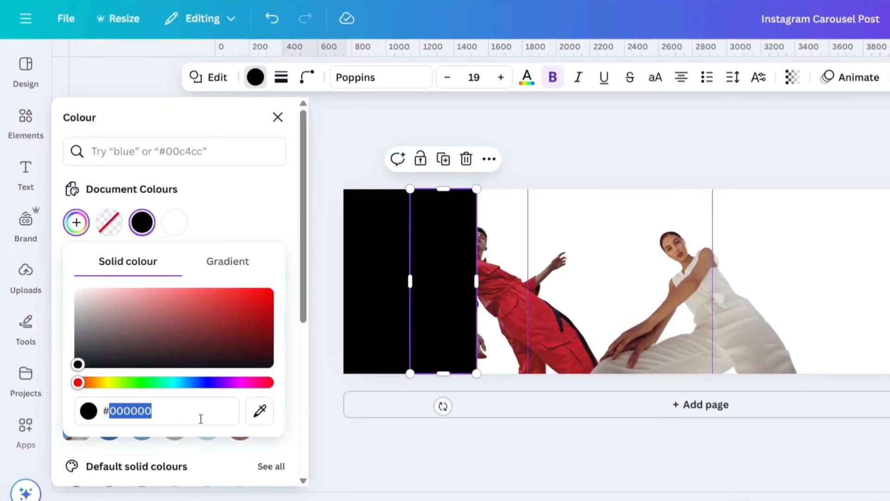
pyautogui.write('FFABAB')
pyautogui.click(278, 117)
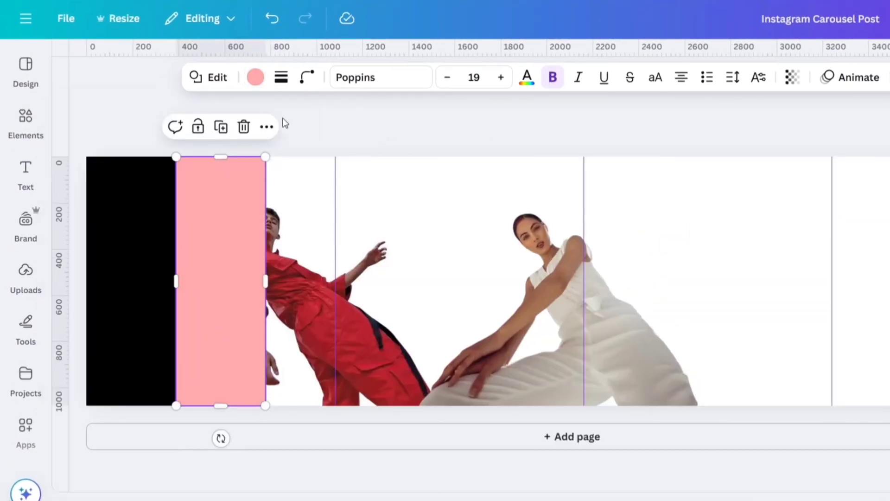
pyautogui.moveTo(265, 281); pyautogui.dragTo(439, 291)
pyautogui.click(356, 127)
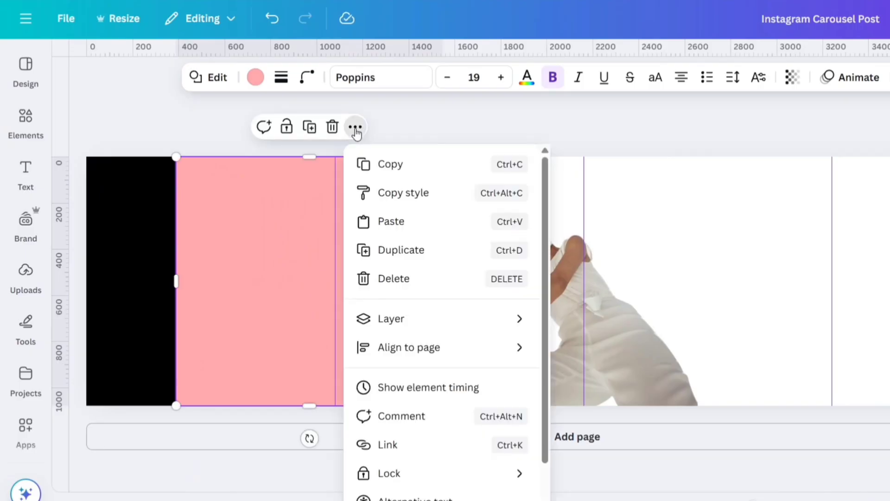
pyautogui.moveTo(473, 314)
pyautogui.click(608, 410)
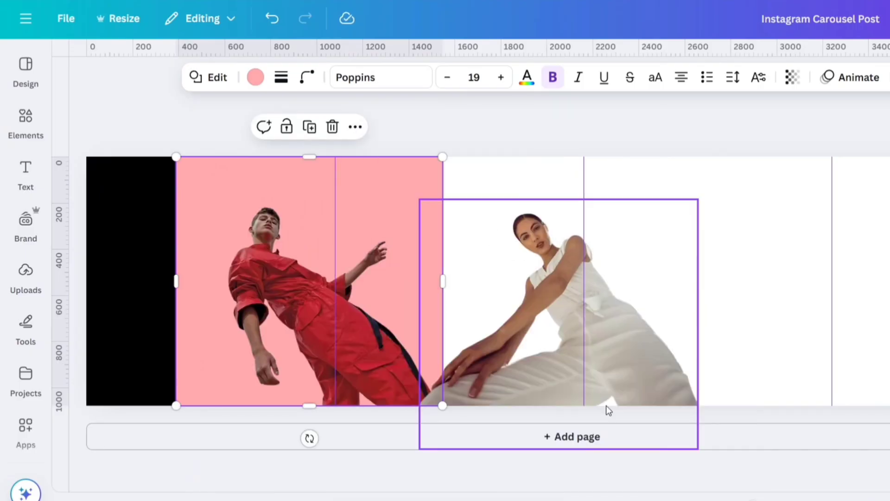
# Step: Copy the pink block to the right, send it behind the woman, and recolour it #E1E1E1
pyautogui.click(308, 126)
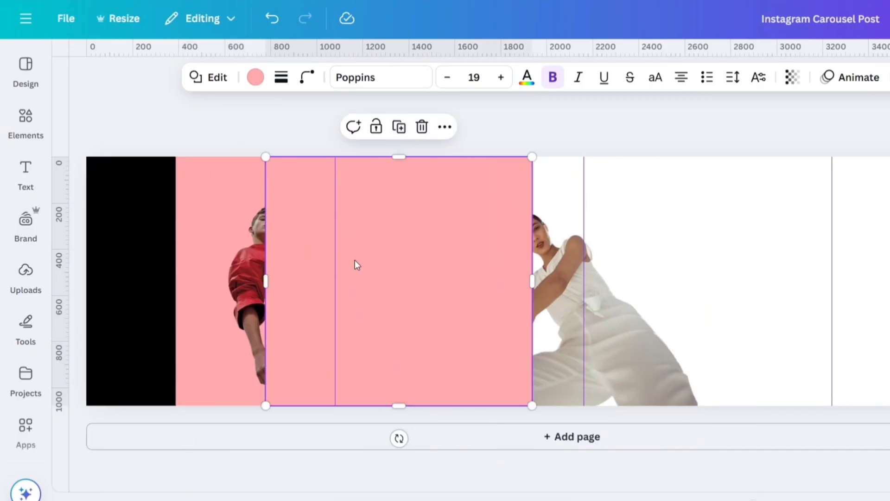
pyautogui.moveTo(356, 268); pyautogui.dragTo(534, 261)
pyautogui.click(622, 127)
pyautogui.moveTo(685, 324)
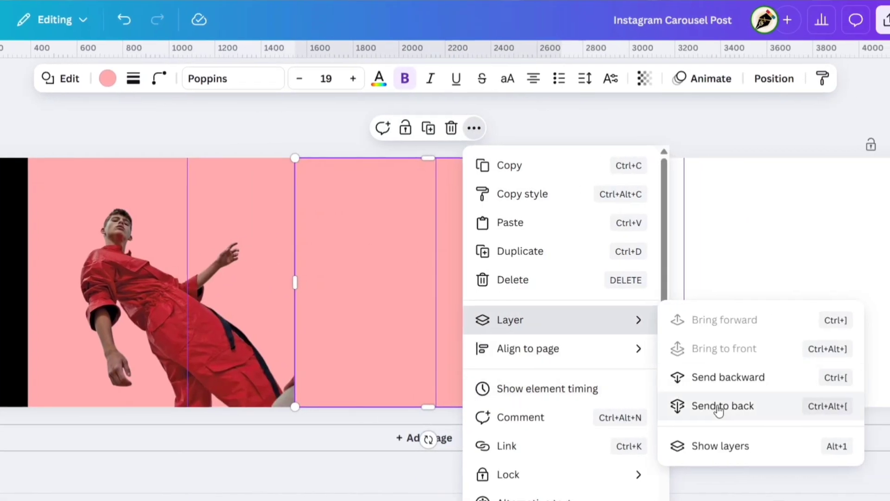
pyautogui.click(718, 409)
pyautogui.click(107, 78)
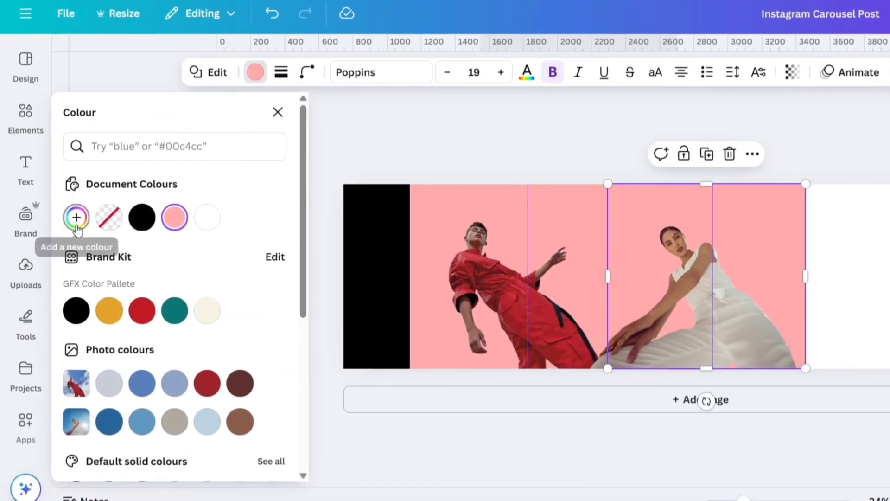
pyautogui.click(76, 217)
pyautogui.write('E1E1E1')
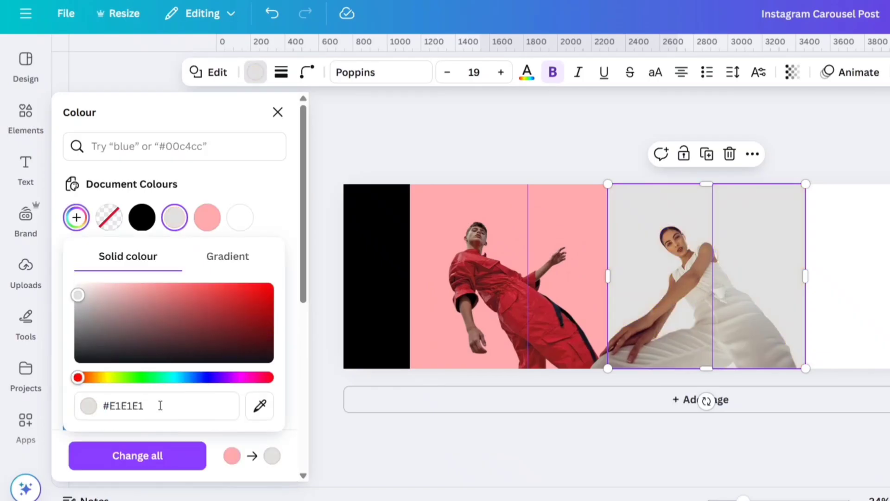
pyautogui.click(278, 114)
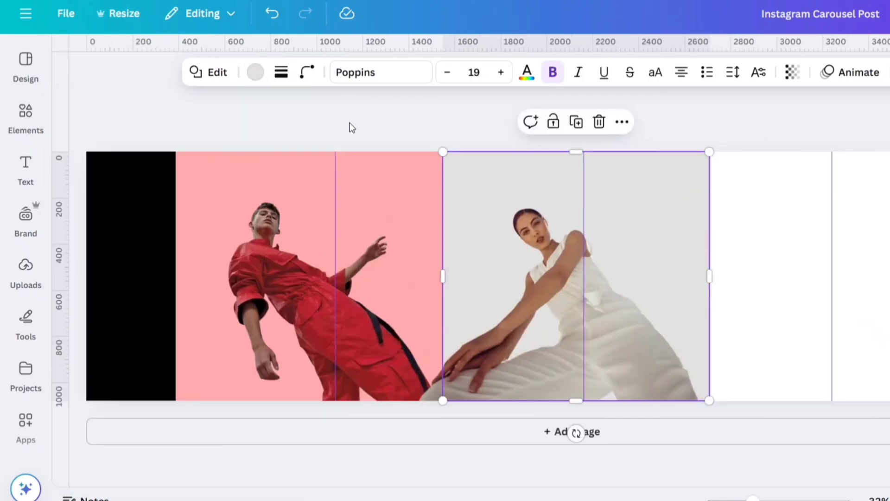
pyautogui.click(353, 122)
# Step: Place a narrowed black strip copy right of the grey block, widening the grey block to close the gap
pyautogui.click(155, 182)
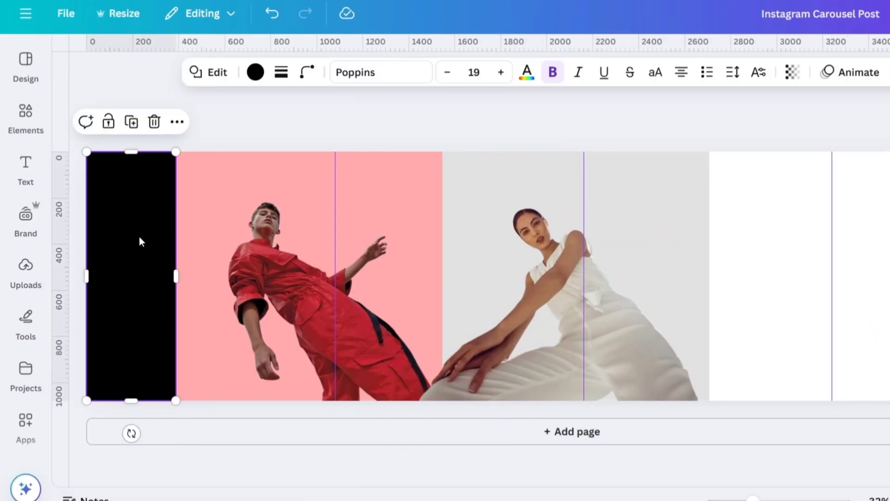
pyautogui.click(134, 126)
pyautogui.moveTo(127, 248); pyautogui.dragTo(779, 236)
pyautogui.moveTo(740, 277); pyautogui.dragTo(720, 276)
pyautogui.click(676, 169)
pyautogui.click(667, 120)
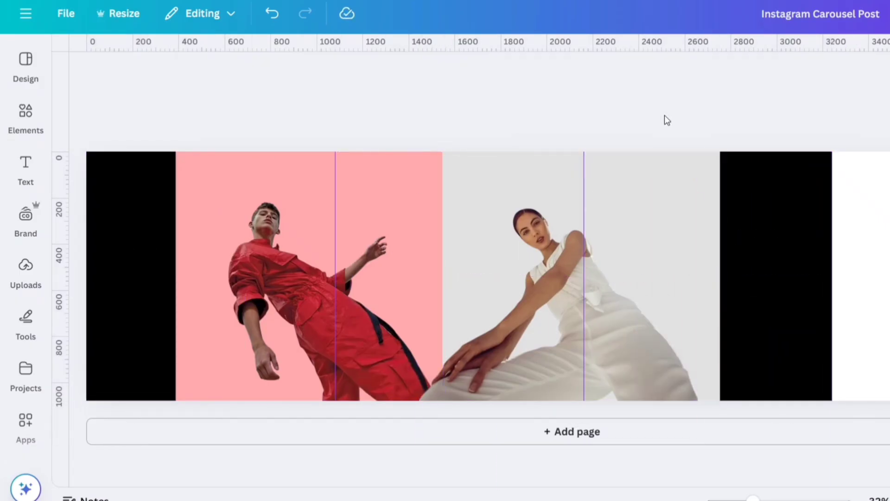
# Step: Add a white, uppercase, non-bold 'Fashion' heading at size 180, rotated vertically inside the black strip
pyautogui.click(12, 185)
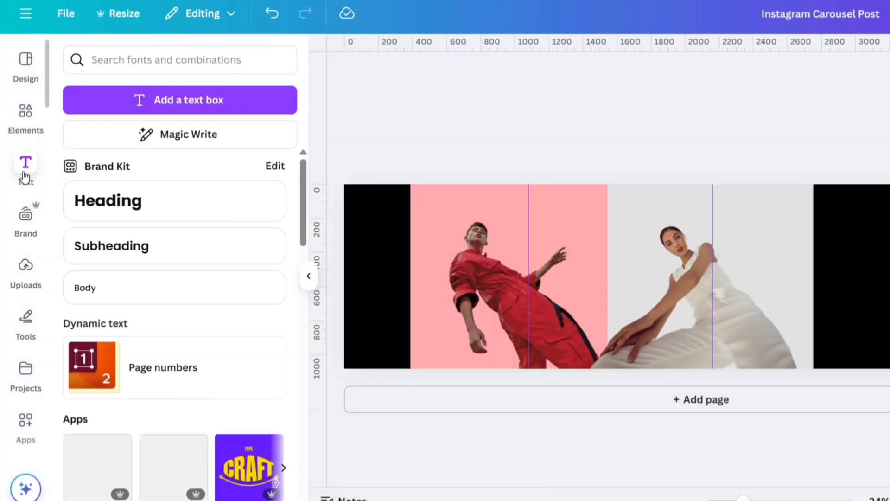
pyautogui.click(105, 208)
pyautogui.click(308, 278)
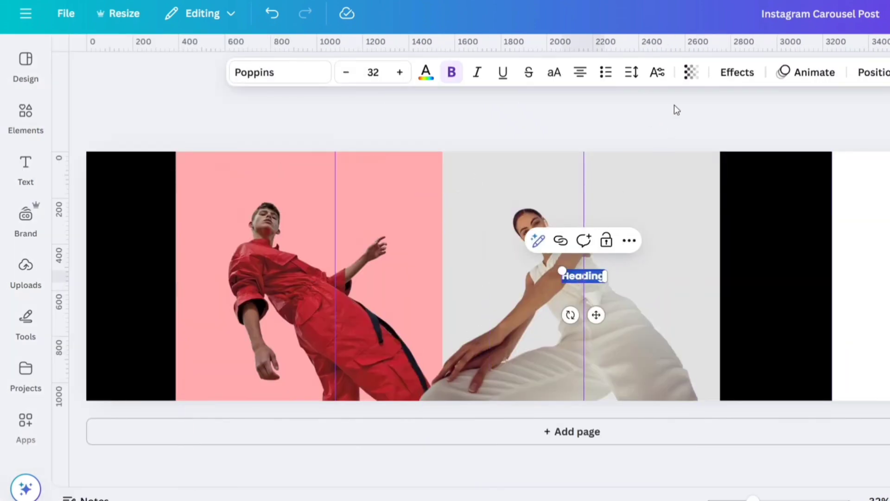
pyautogui.write('Fashion')
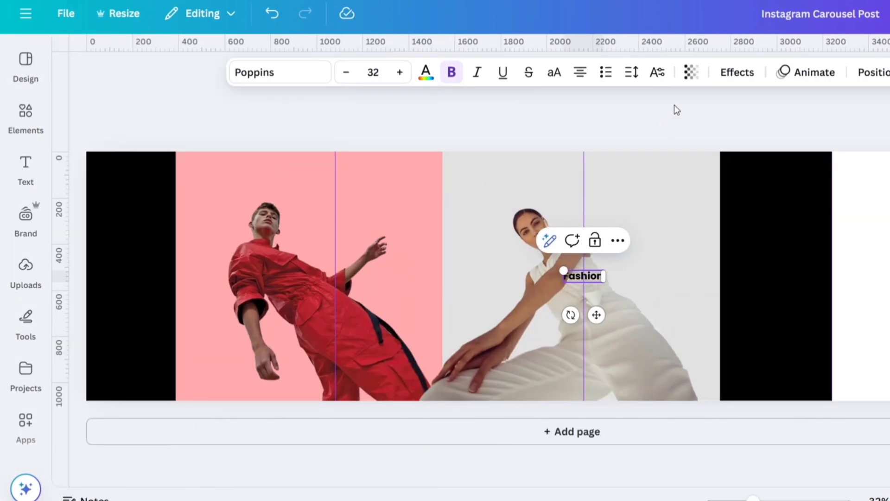
pyautogui.click(370, 72)
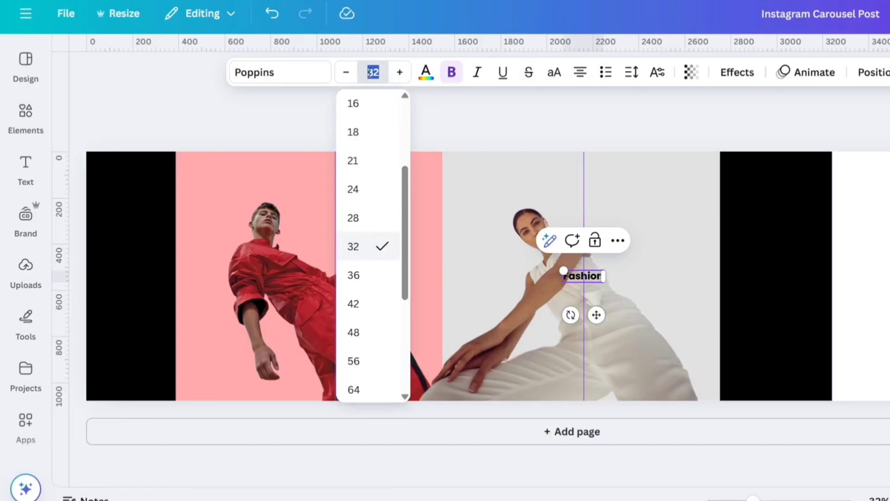
pyautogui.press('Return')
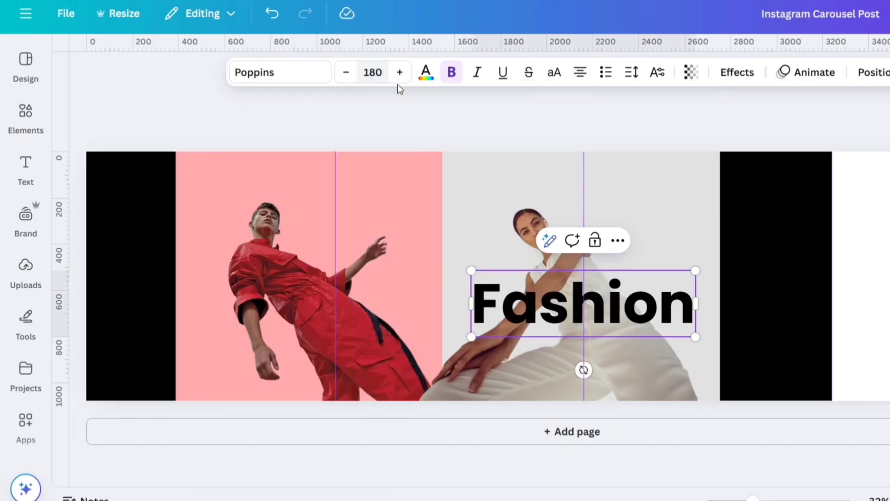
pyautogui.click(555, 79)
pyautogui.click(423, 76)
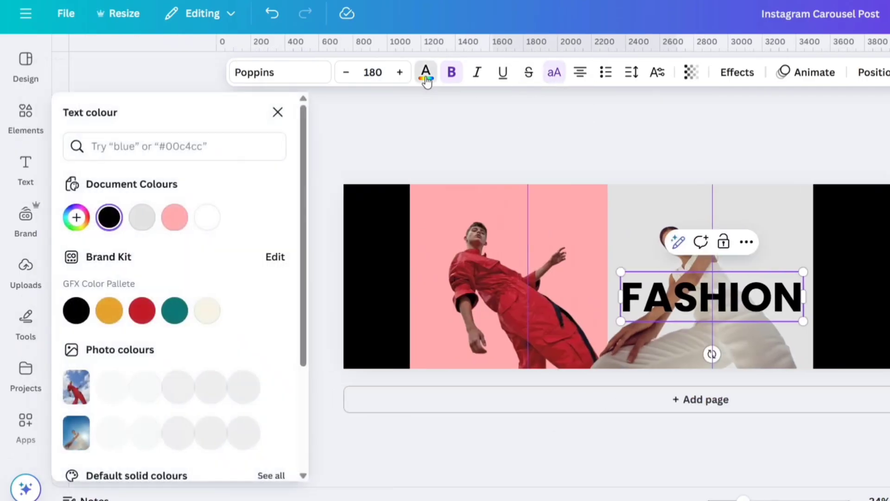
pyautogui.click(207, 218)
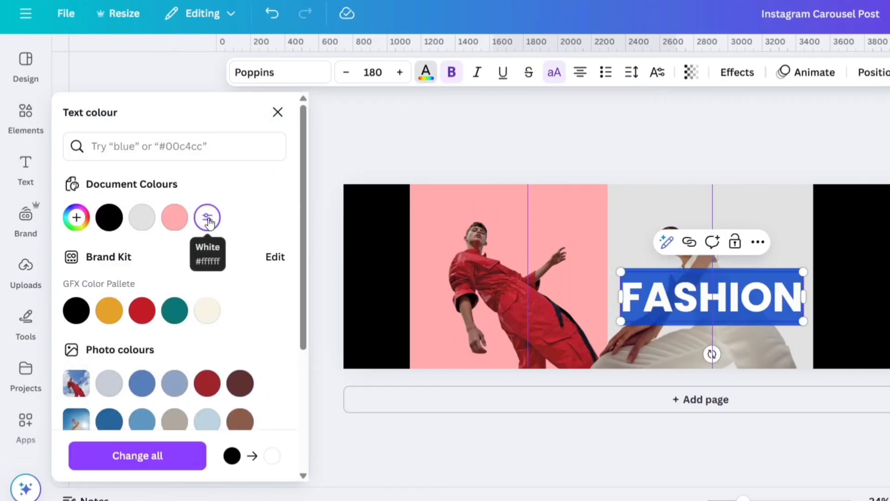
pyautogui.click(448, 82)
pyautogui.click(497, 139)
pyautogui.moveTo(522, 293); pyautogui.dragTo(143, 218)
pyautogui.moveTo(201, 292); pyautogui.dragTo(274, 228)
pyautogui.moveTo(209, 219); pyautogui.dragTo(395, 229)
# Step: Duplicate it as a size-60 'BIGGEST DISCOUNT WEEK' slogan, rotated vertically beside FASHION
pyautogui.hotkey('ctrl', 'd')
pyautogui.moveTo(457, 243); pyautogui.dragTo(393, 348)
pyautogui.doubleClick(395, 254)
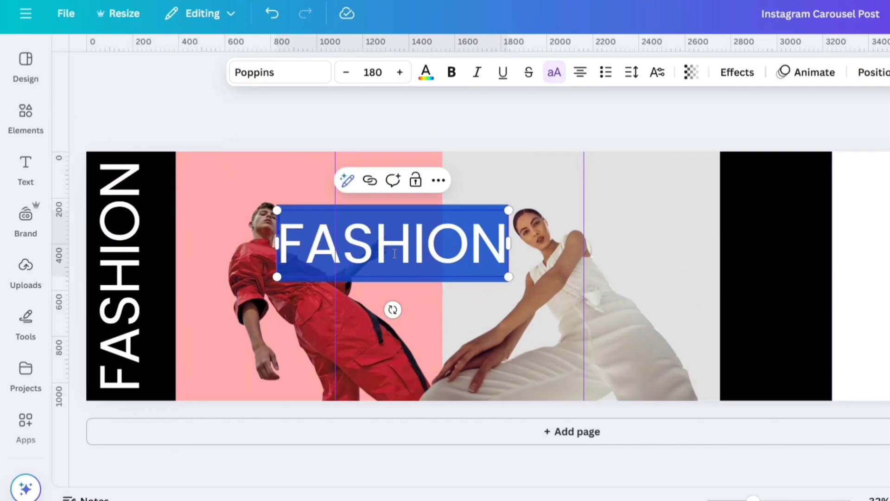
pyautogui.click(372, 73)
pyautogui.press('Return')
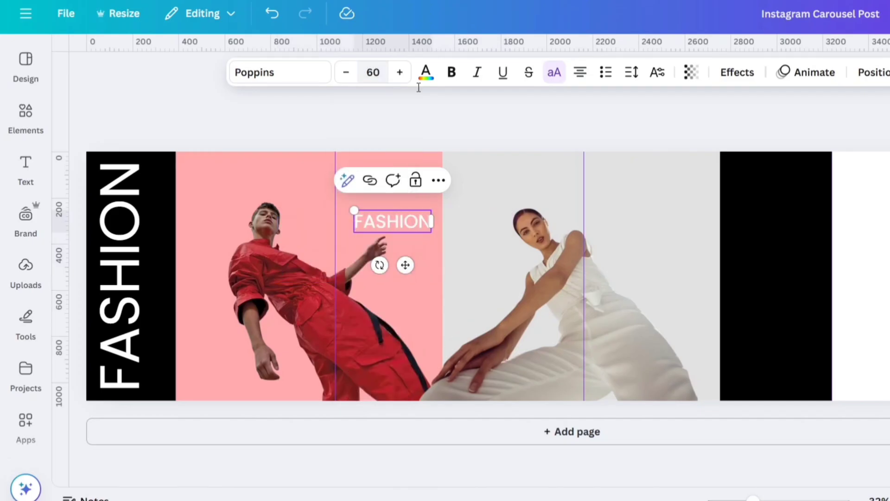
pyautogui.write('BIGGEST DISCOUNT WEEK')
pyautogui.click(608, 151)
pyautogui.click(406, 237)
pyautogui.moveTo(408, 239); pyautogui.dragTo(197, 265)
pyautogui.moveTo(167, 291); pyautogui.dragTo(259, 288)
pyautogui.moveTo(188, 238); pyautogui.dragTo(161, 257)
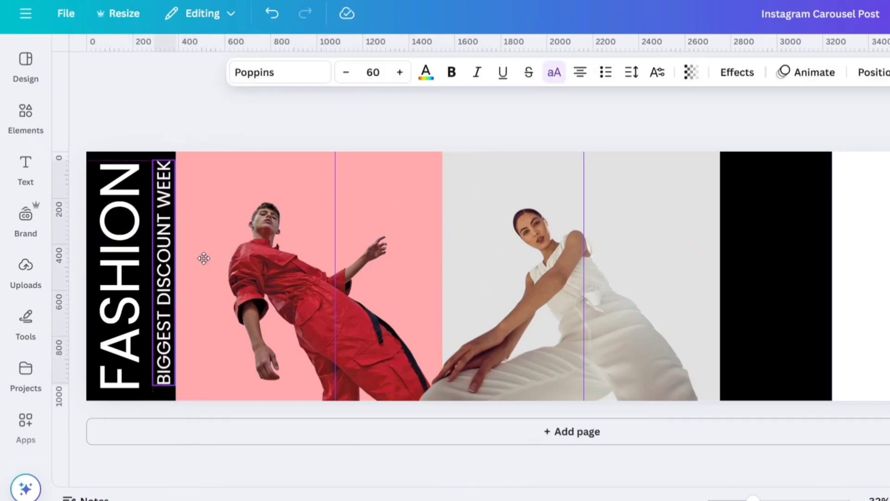
# Step: Narrow the black strip to 369 px and widen the man's pink photo to meet it
pyautogui.click(218, 189)
pyautogui.click(298, 117)
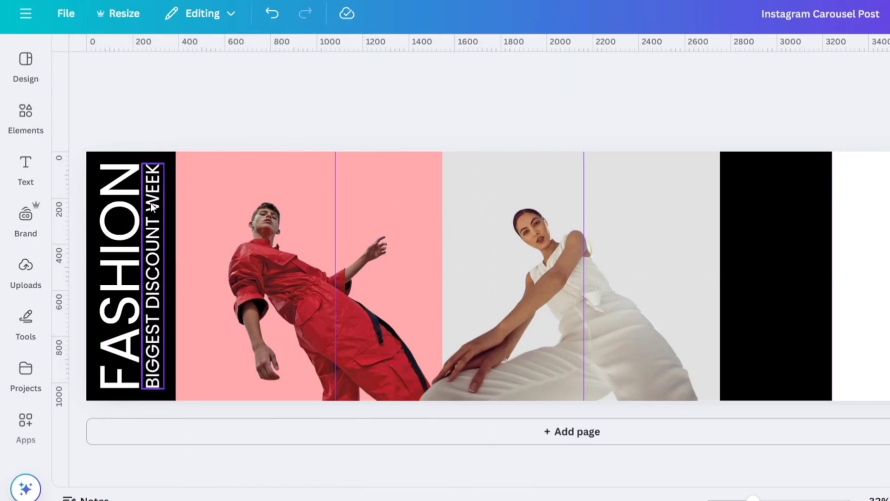
pyautogui.click(171, 256)
pyautogui.moveTo(175, 281); pyautogui.dragTo(170, 280)
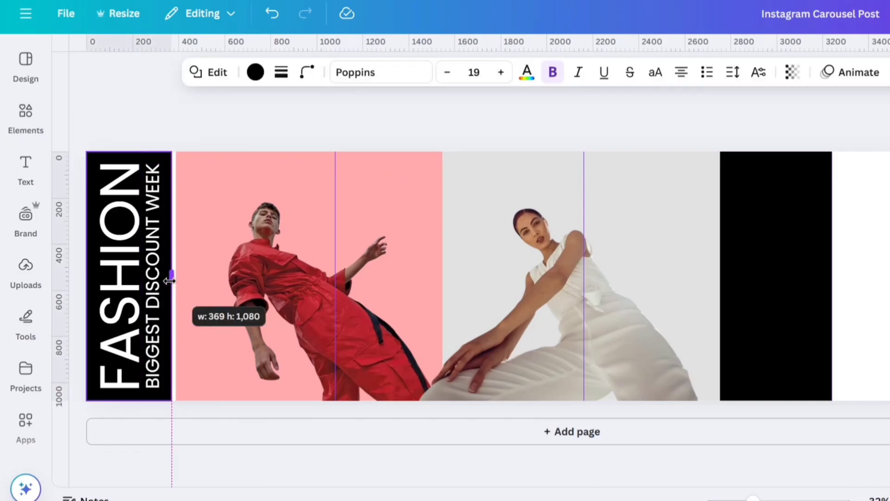
pyautogui.click(192, 274)
pyautogui.moveTo(172, 276); pyautogui.dragTo(171, 275)
pyautogui.click(174, 87)
# Step: Add another heading text box and begin typing 'Co' for the Collection text
pyautogui.click(26, 170)
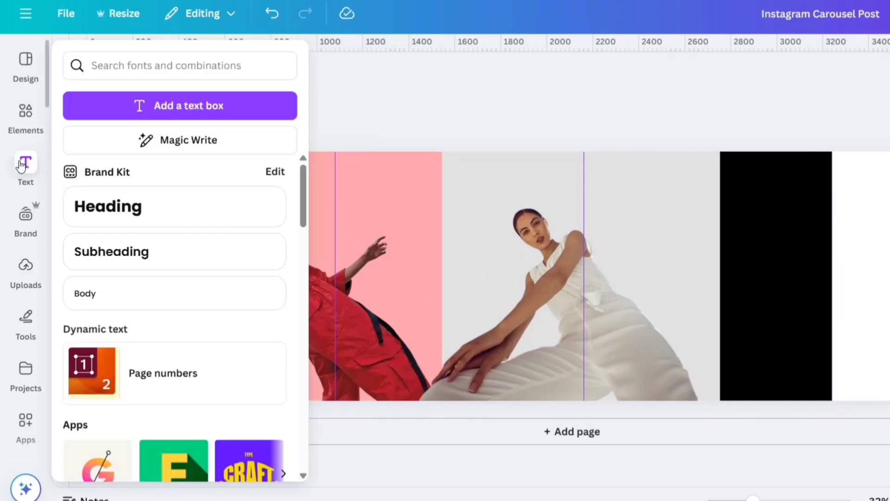
pyautogui.click(213, 211)
pyautogui.click(308, 275)
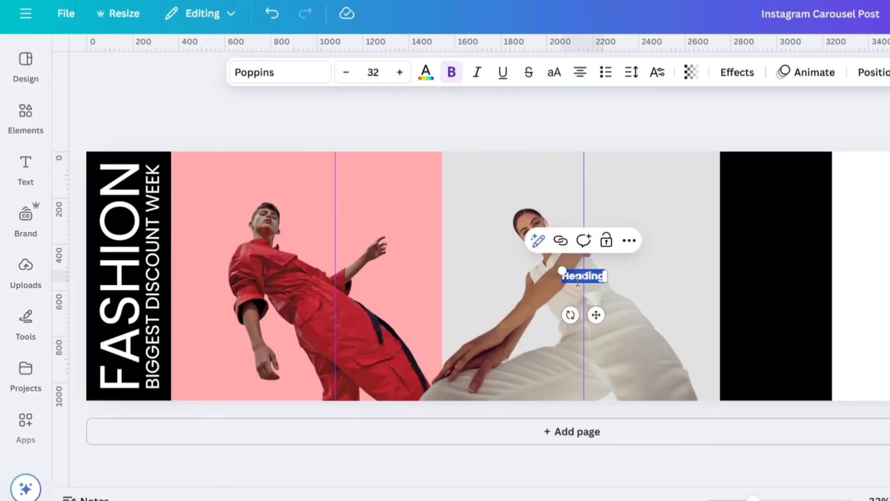
pyautogui.write('Collection')
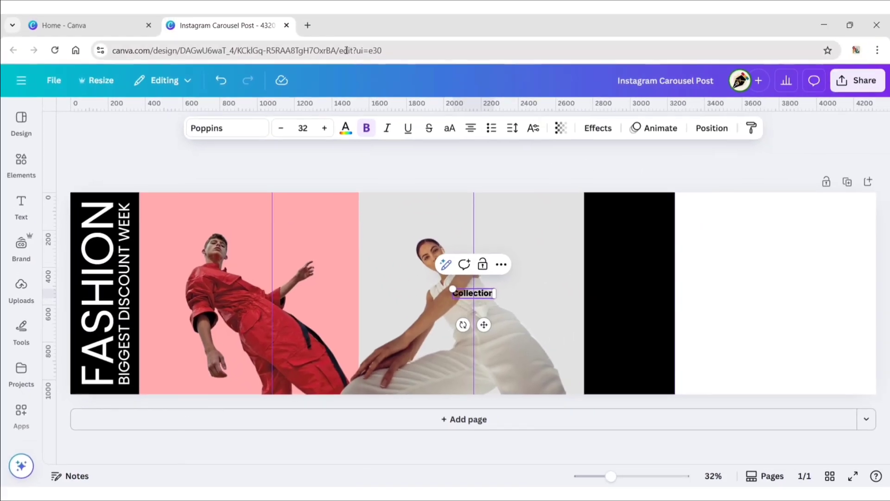
# Step: Google 'dot copy' in a new browser tab
pyautogui.click(307, 25)
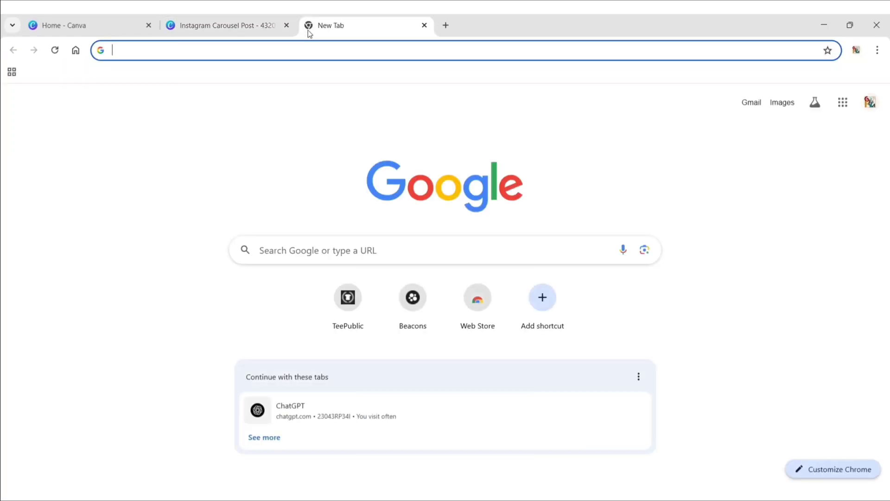
pyautogui.click(308, 237)
pyautogui.write('dot copy')
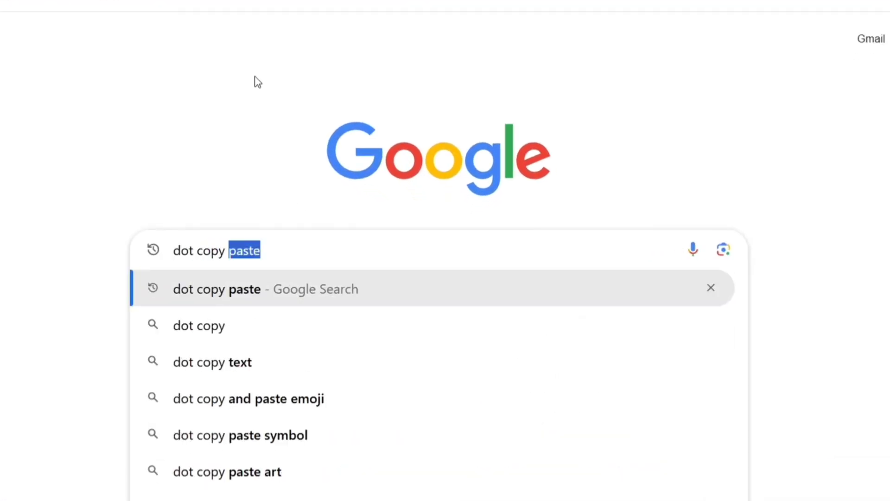
pyautogui.press('Return')
# Step: Copy the first plain dot from SymbolSpy's Dot Symbols page and go back to the Canva design
pyautogui.click(297, 203)
pyautogui.click(124, 243)
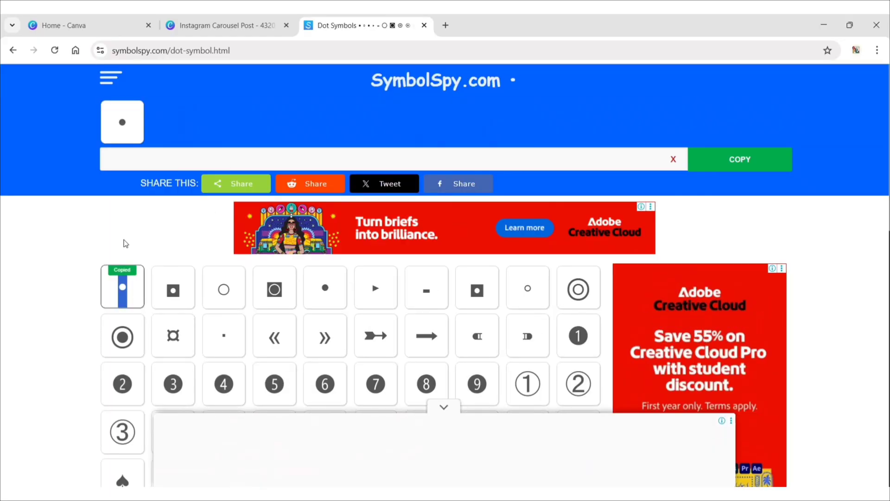
pyautogui.click(254, 30)
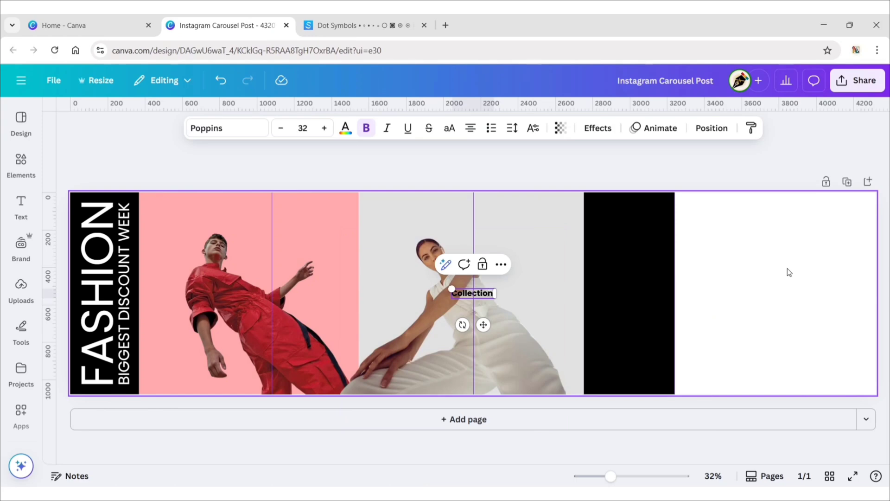
# Step: Paste the dot into the Collection text and set it to size 60, not bold
pyautogui.write('•')
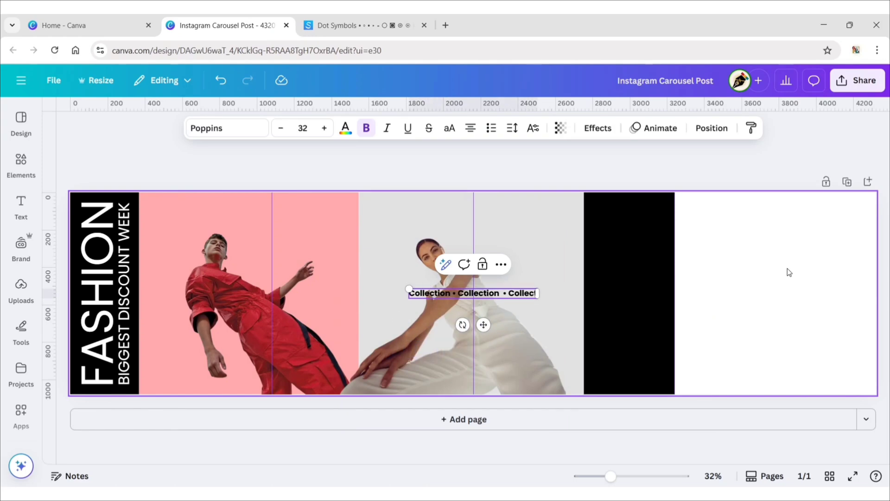
pyautogui.press('Escape')
pyautogui.click(473, 292)
pyautogui.click(302, 128)
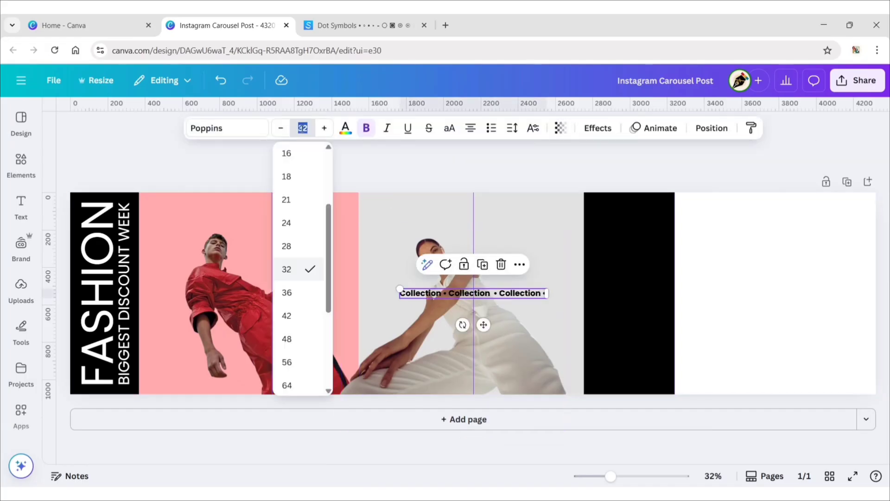
pyautogui.write('60')
pyautogui.press('Return')
pyautogui.click(366, 130)
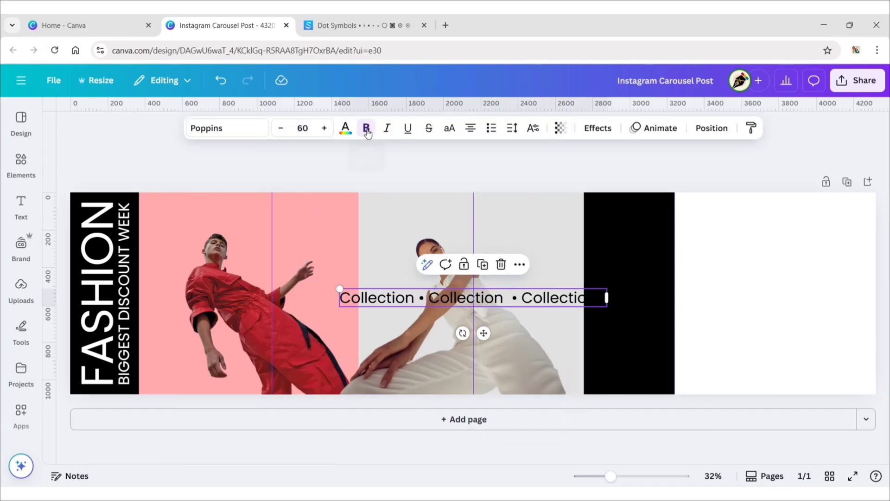
# Step: Apply the Curve effect to the Collection text with a curve value of 76
pyautogui.click(598, 128)
pyautogui.scroll(-5, 144, 301)
pyautogui.click(141, 364)
pyautogui.moveTo(128, 440); pyautogui.dragTo(143, 452)
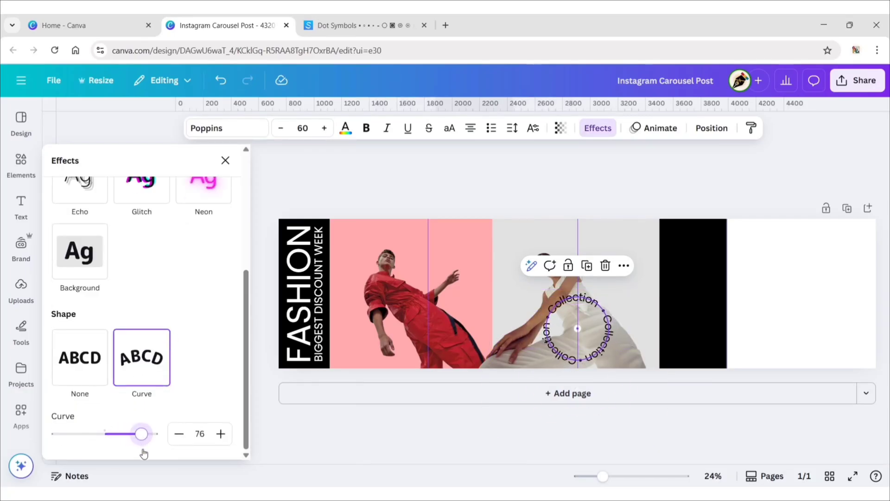
pyautogui.click(174, 436)
pyautogui.click(174, 436)
pyautogui.click(221, 435)
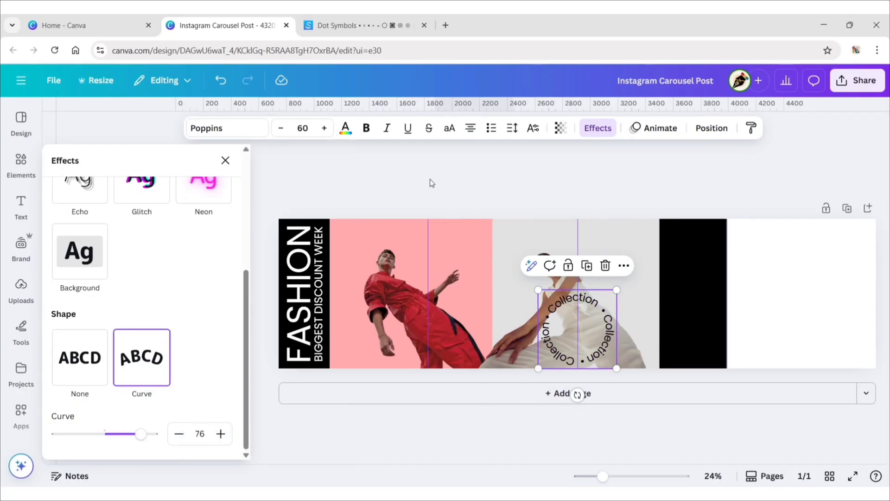
pyautogui.press('Escape')
# Step: Move and shrink the circular Collection badge onto the man in the pink panel
pyautogui.moveTo(475, 350); pyautogui.dragTo(259, 358)
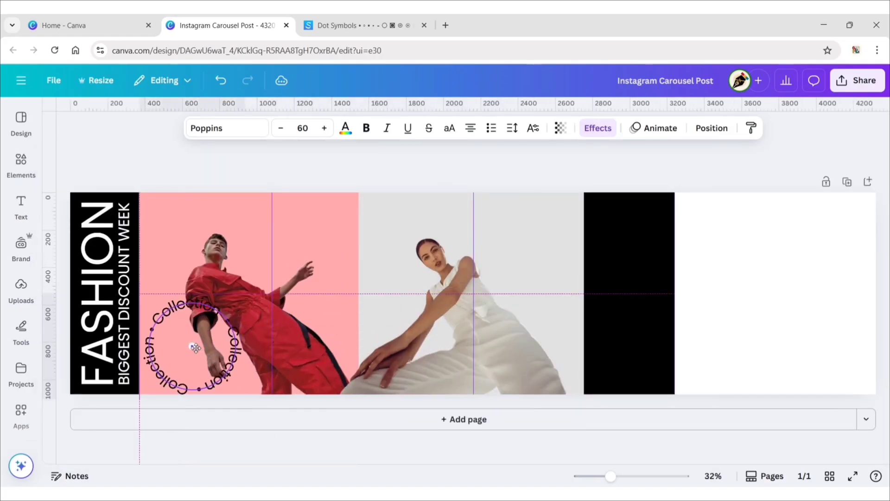
pyautogui.moveTo(195, 348); pyautogui.dragTo(195, 339)
pyautogui.moveTo(245, 282); pyautogui.dragTo(231, 301)
pyautogui.click(342, 168)
# Step: Tilt the man's pink photo to about +4.5°
pyautogui.click(371, 279)
pyautogui.moveTo(420, 320); pyautogui.dragTo(408, 297)
pyautogui.moveTo(297, 339); pyautogui.dragTo(309, 334)
pyautogui.click(352, 171)
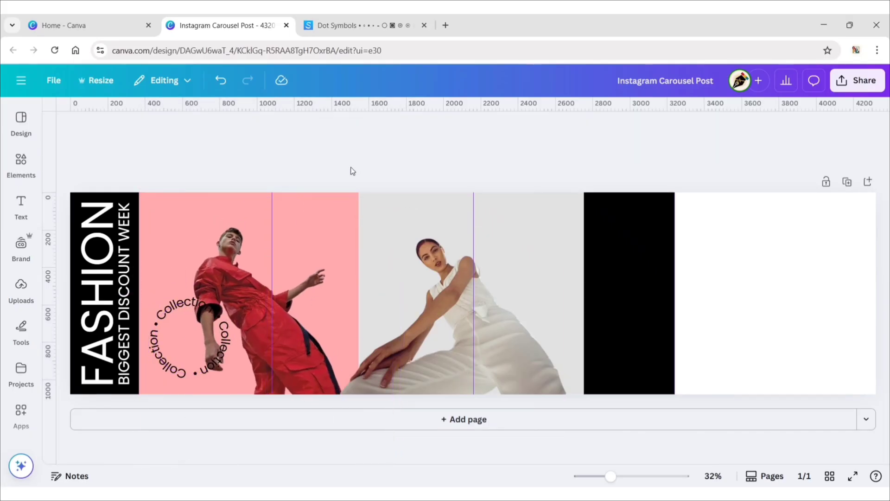
# Step: Search Elements graphics for 'polka dots' and add the wavy dot graphic
pyautogui.click(21, 165)
pyautogui.click(98, 107)
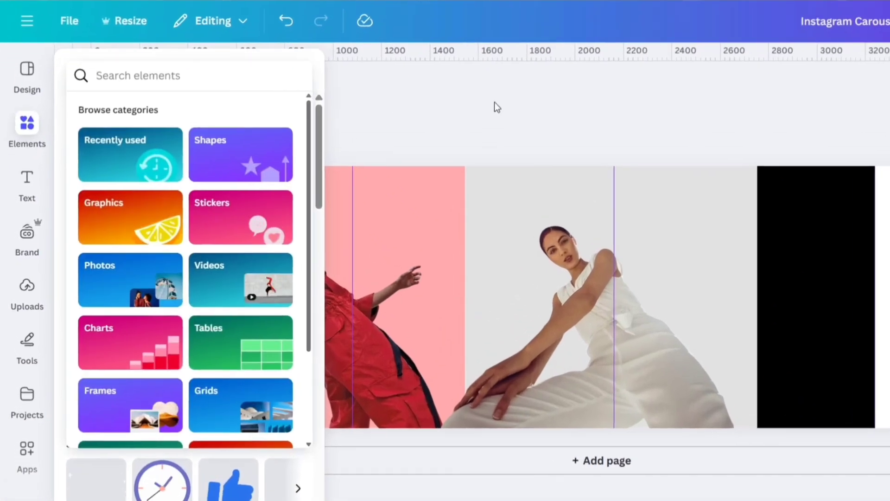
pyautogui.write('polka dots')
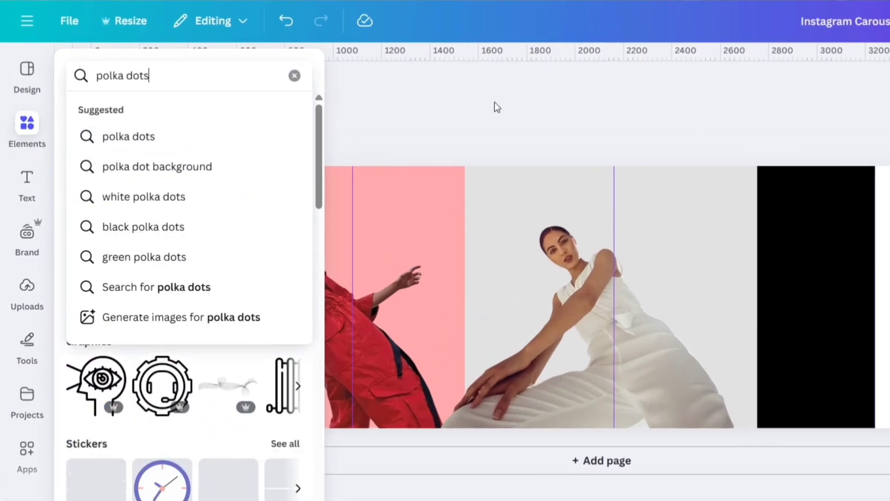
pyautogui.press('Return')
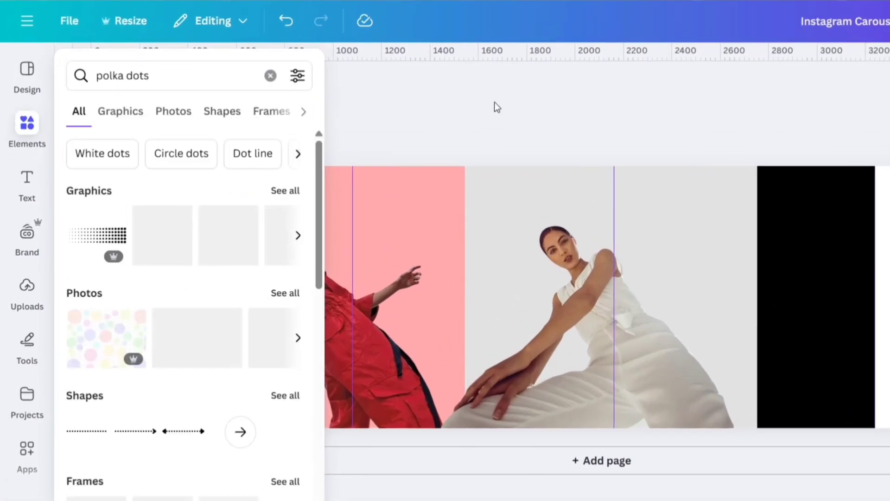
pyautogui.click(122, 114)
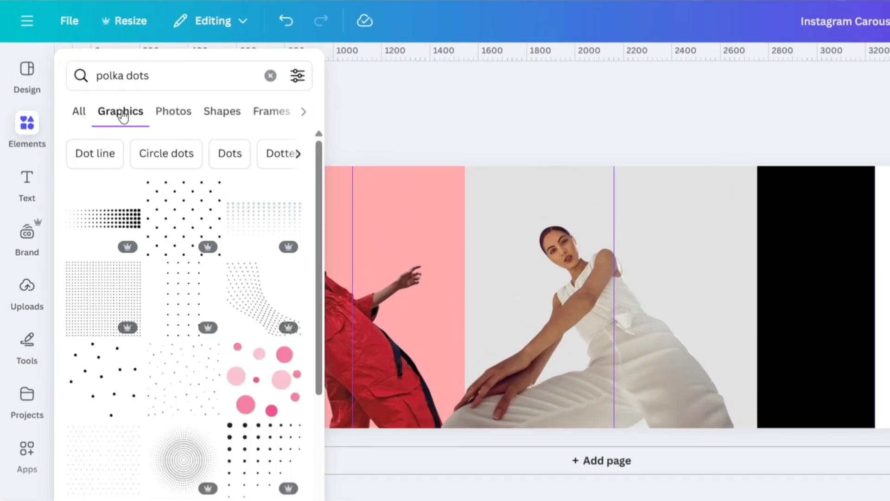
pyautogui.click(250, 300)
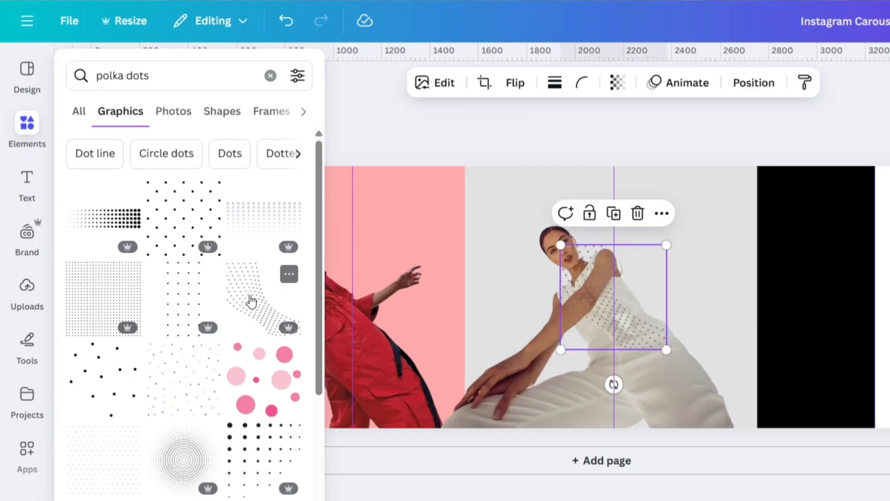
# Step: Recolour the wavy dot graphic black
pyautogui.click(341, 173)
pyautogui.click(586, 293)
pyautogui.click(542, 83)
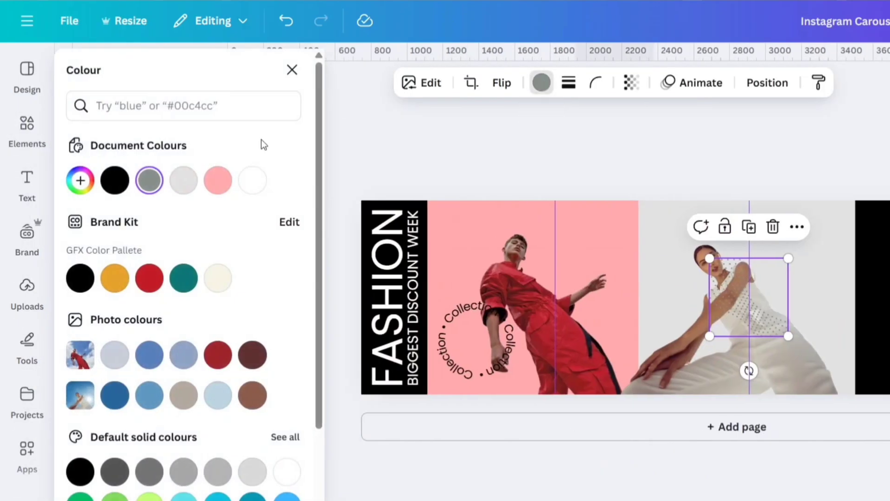
pyautogui.click(113, 179)
pyautogui.click(293, 70)
# Step: Place the dots beside FASHION, tilt them about 15 degrees, and send them behind the man in red
pyautogui.moveTo(603, 307); pyautogui.dragTo(203, 262)
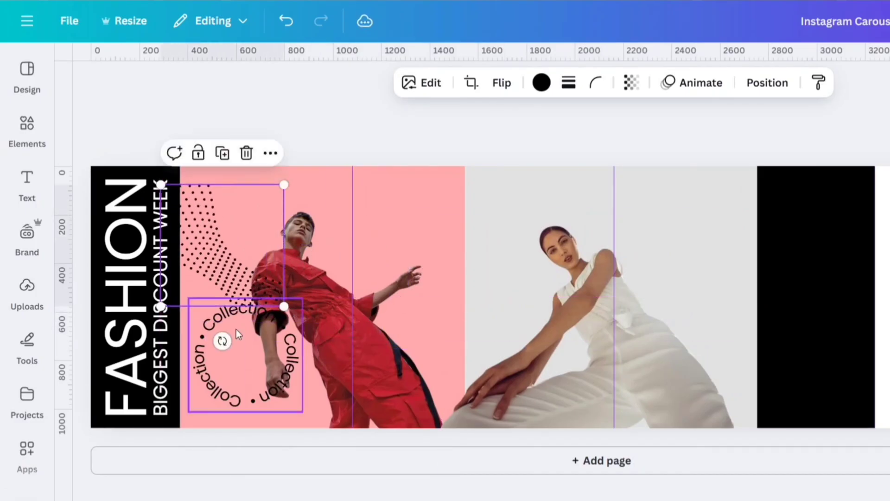
pyautogui.moveTo(216, 340); pyautogui.dragTo(251, 342)
pyautogui.moveTo(227, 273); pyautogui.dragTo(210, 261)
pyautogui.click(259, 134)
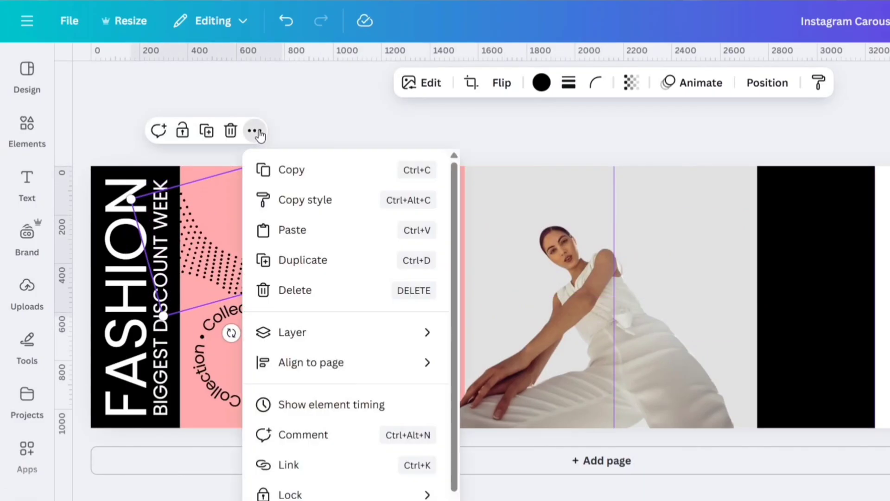
pyautogui.moveTo(370, 346)
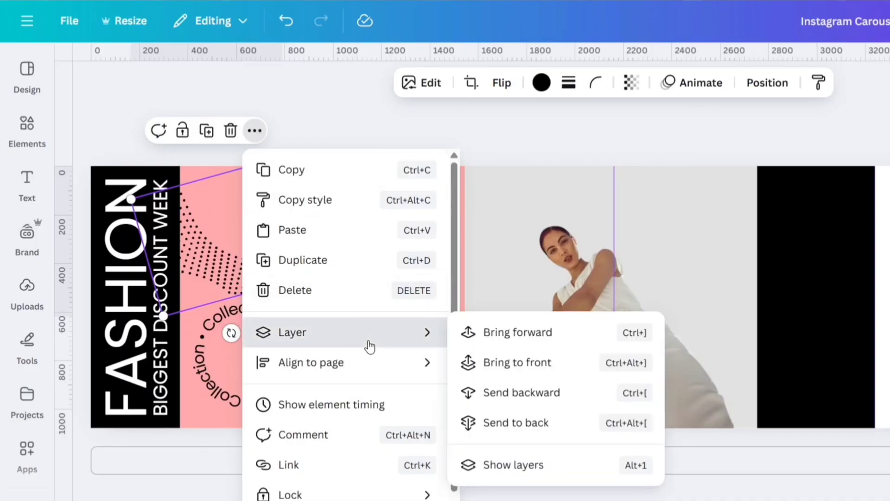
pyautogui.click(512, 393)
pyautogui.click(406, 150)
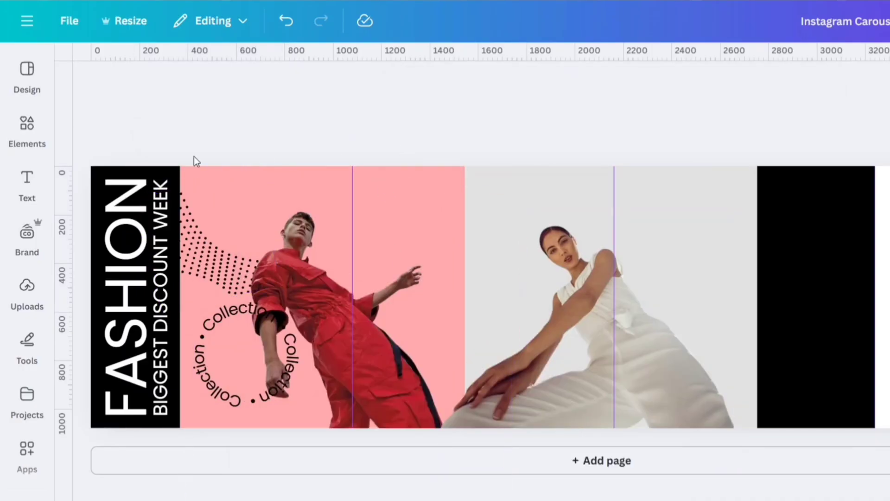
# Step: Add a heading text box reading 'August 2025'
pyautogui.click(27, 186)
pyautogui.click(113, 217)
pyautogui.click(321, 297)
pyautogui.doubleClick(614, 297)
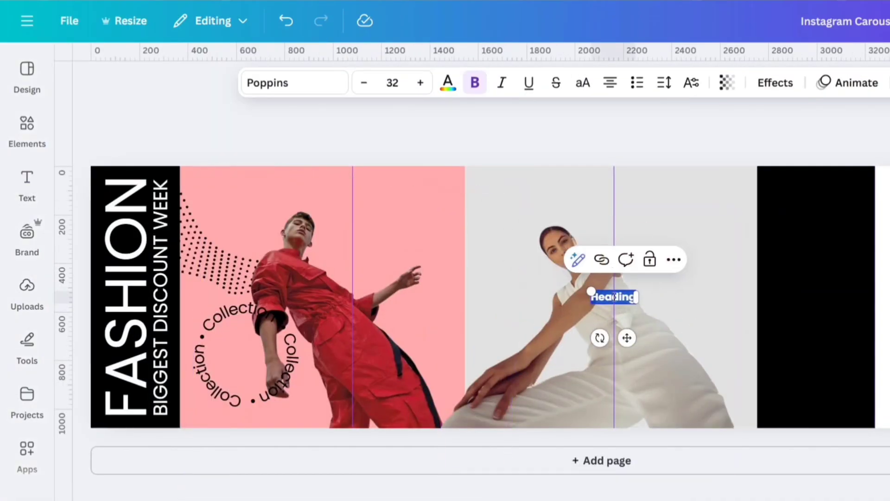
pyautogui.write('August 2025')
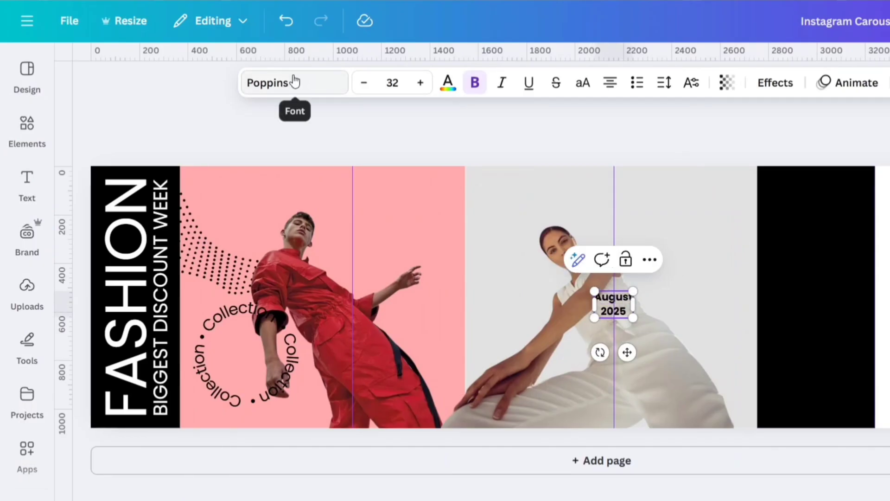
# Step: Set the date to Cy Grotesk Grand ExtraBold at size 50
pyautogui.click(294, 82)
pyautogui.click(119, 200)
pyautogui.write('grotesk grand')
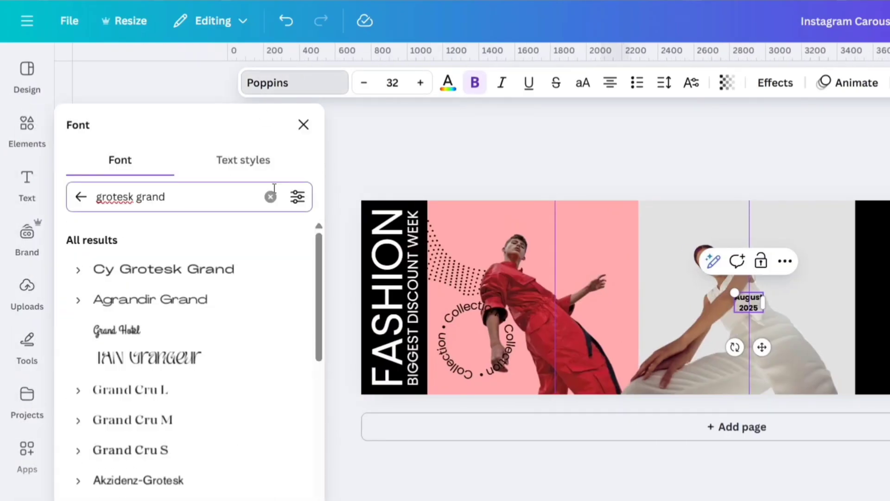
pyautogui.click(78, 271)
pyautogui.click(129, 461)
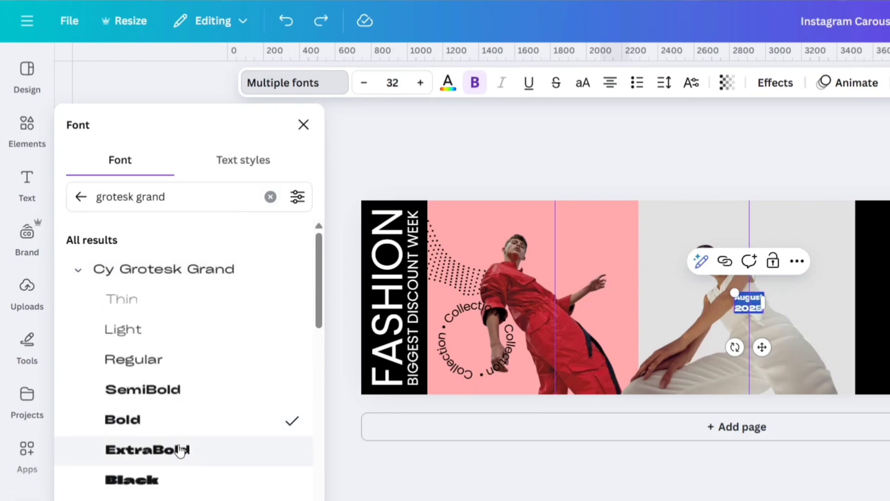
pyautogui.click(180, 450)
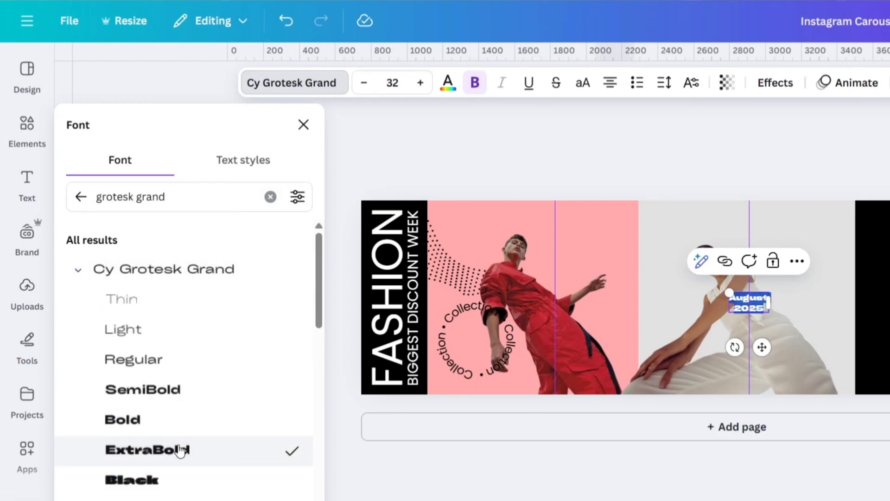
pyautogui.click(392, 83)
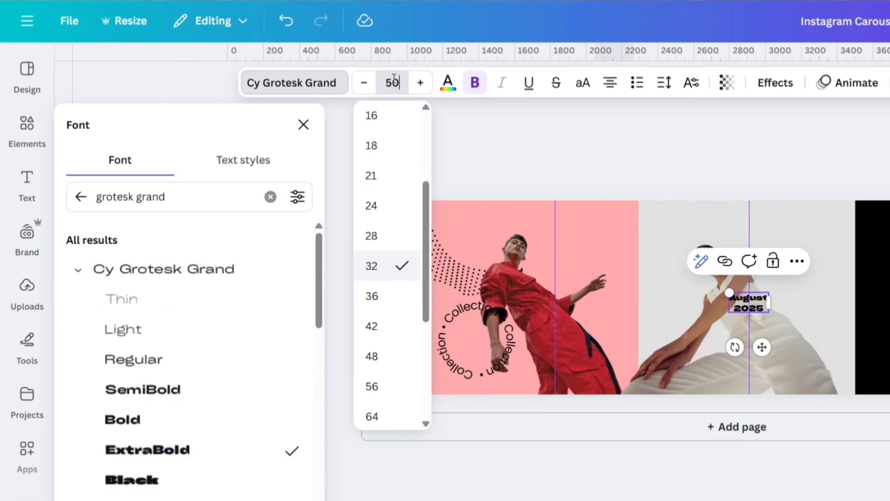
pyautogui.write('50')
pyautogui.press('Return')
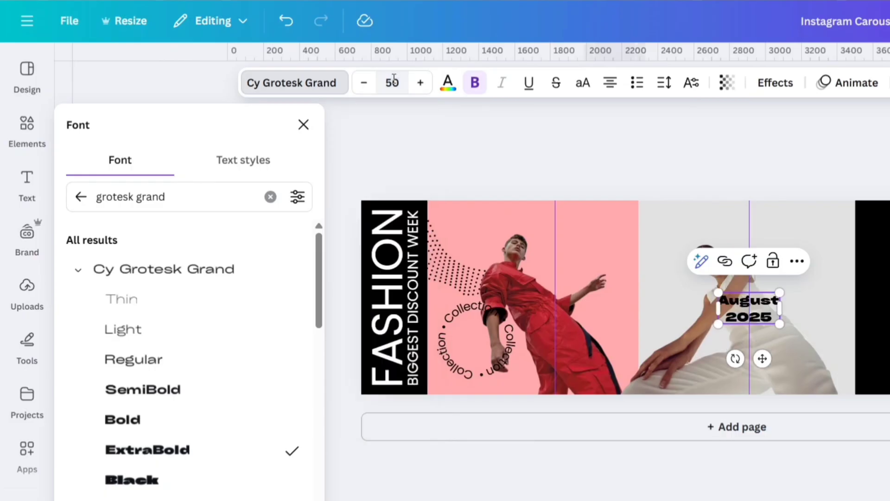
pyautogui.click(303, 125)
# Step: Move the date to the pink panel's top-left and make it all capitals
pyautogui.moveTo(627, 367); pyautogui.dragTo(256, 265)
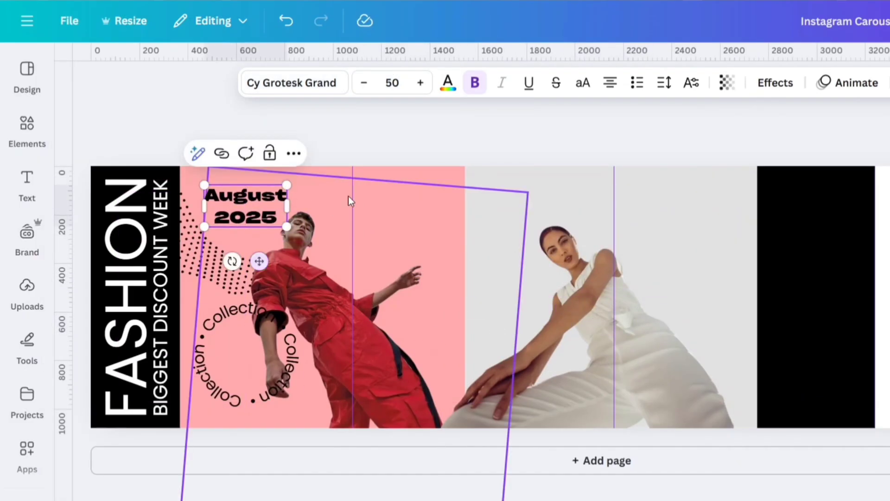
pyautogui.click(583, 83)
pyautogui.click(419, 139)
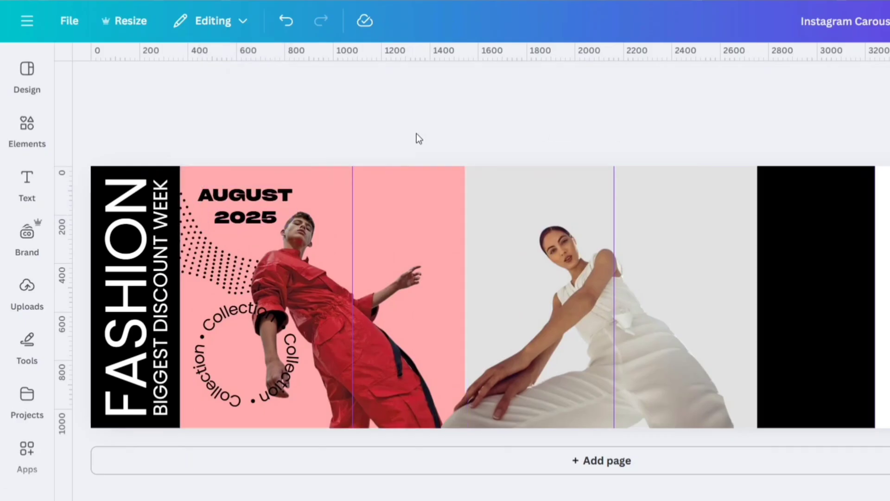
# Step: Add a subheading text box to the design
pyautogui.click(27, 181)
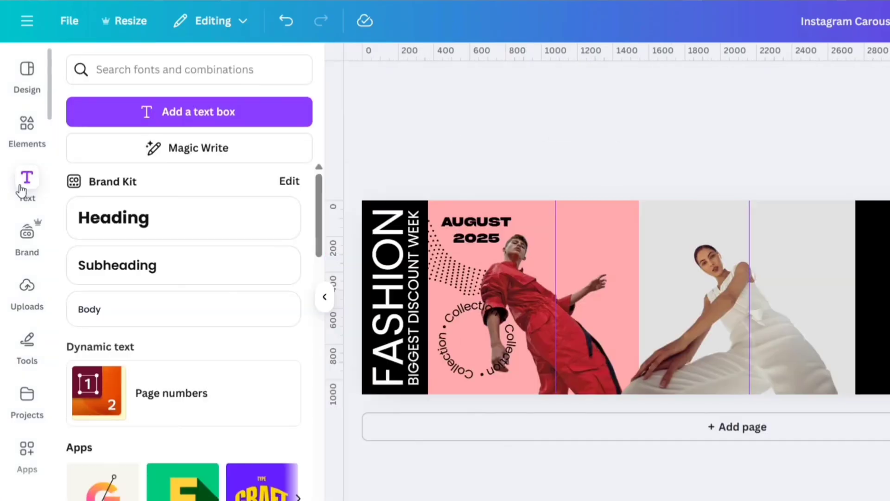
pyautogui.click(88, 258)
pyautogui.click(325, 297)
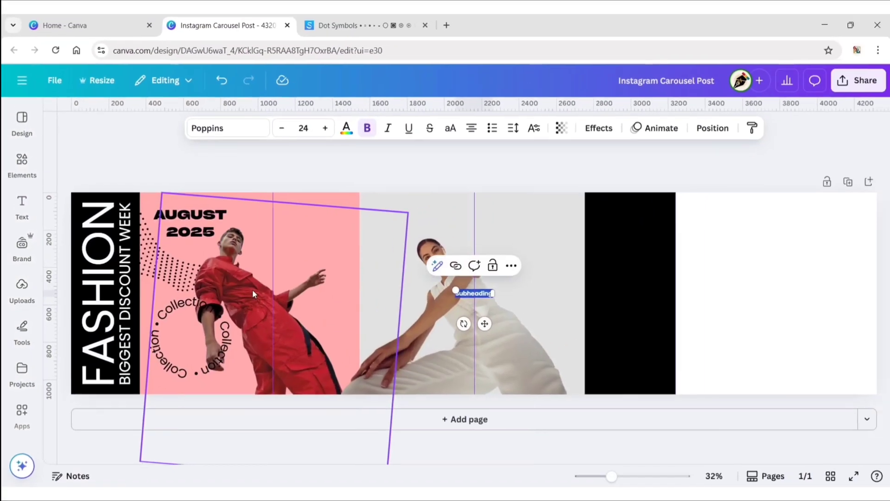
# Step: Search 'keep' in a new tab and open the fashion collection note in Google Keep
pyautogui.click(449, 31)
pyautogui.write('keep')
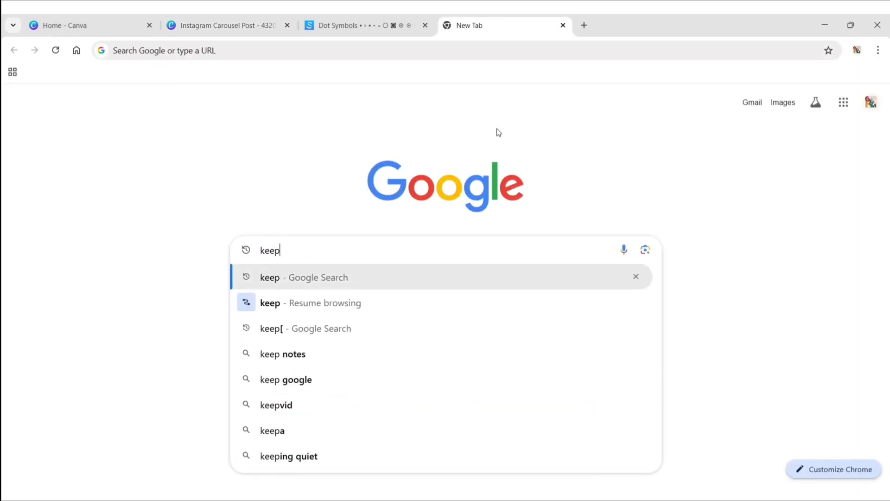
pyautogui.press('Return')
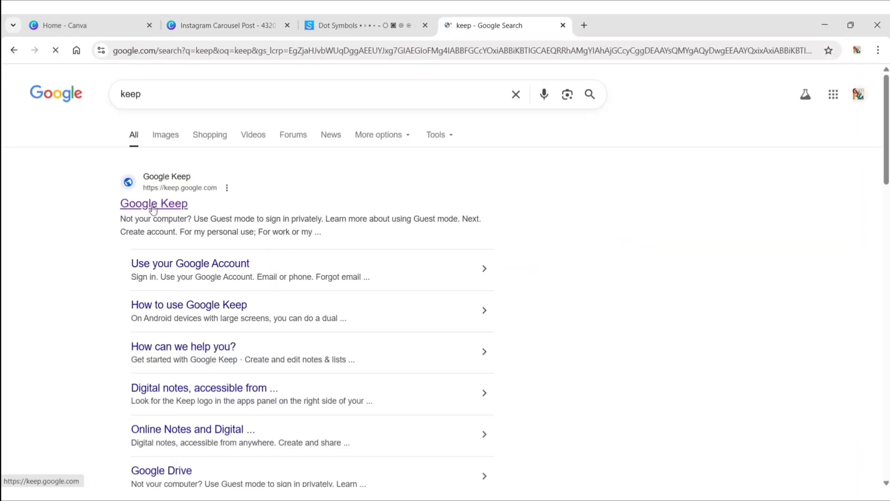
pyautogui.scroll(-6, 298, 175)
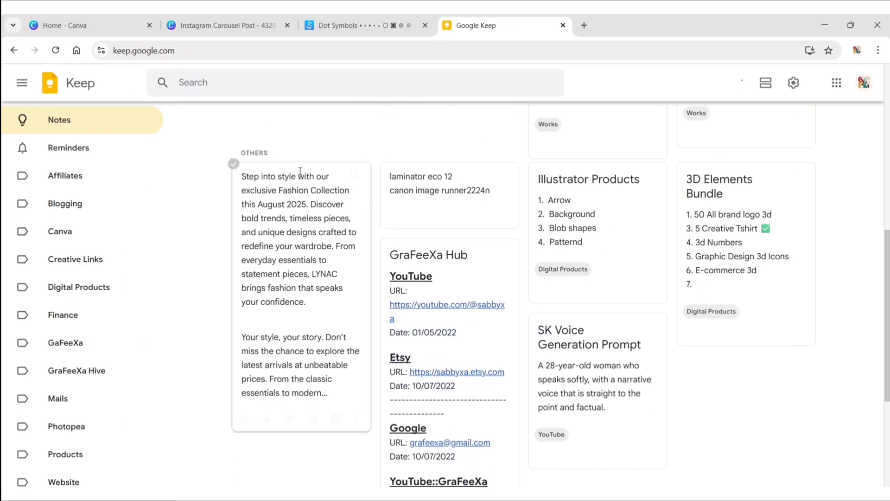
pyautogui.scroll(-1, 301, 176)
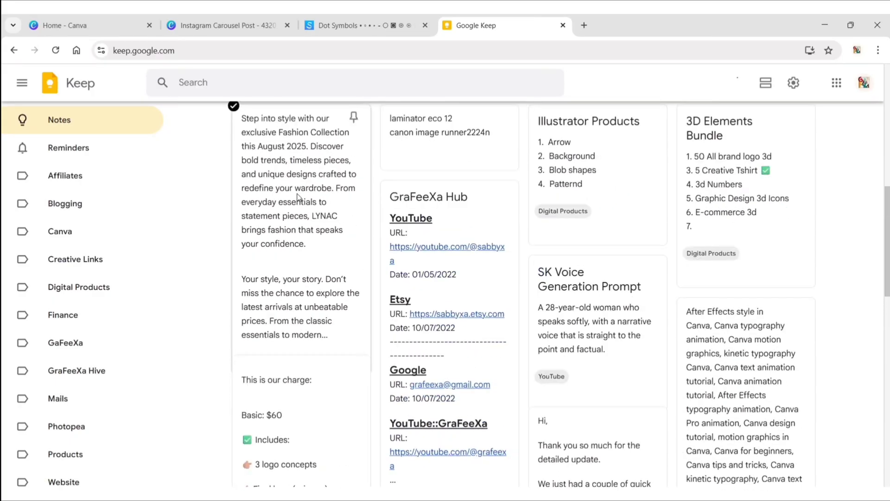
pyautogui.click(299, 199)
# Step: Copy the note's first paragraph and switch back to the Canva tab
pyautogui.moveTo(282, 145); pyautogui.dragTo(339, 192)
pyautogui.hotkey('ctrl', 'c')
pyautogui.click(230, 27)
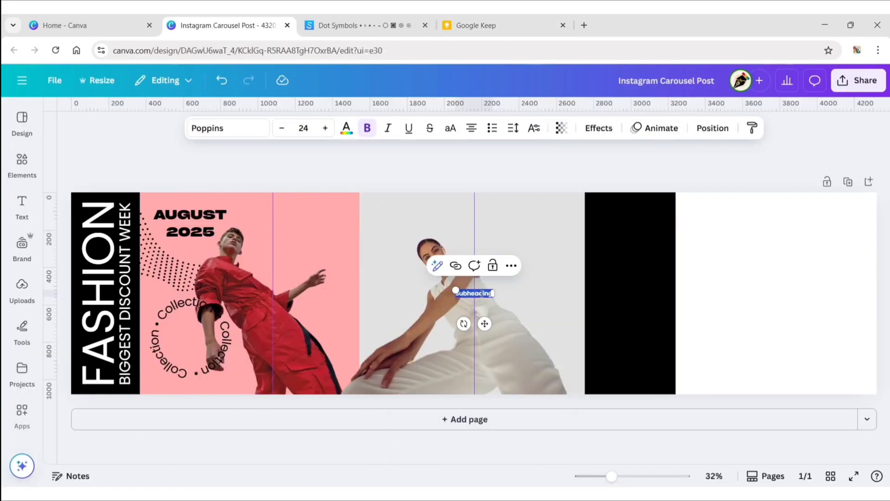
# Step: Paste the Keep paragraph into the subheading box, narrow it, and move it to the upper middle
pyautogui.hotkey('ctrl', 'v')
pyautogui.moveTo(870, 298); pyautogui.dragTo(207, 327)
pyautogui.moveTo(136, 317); pyautogui.dragTo(330, 230)
# Step: Widen the pink rectangle under the paragraph and bring it forward one layer
pyautogui.click(353, 293)
pyautogui.moveTo(360, 292); pyautogui.dragTo(371, 292)
pyautogui.click(292, 168)
pyautogui.moveTo(391, 324)
pyautogui.click(505, 324)
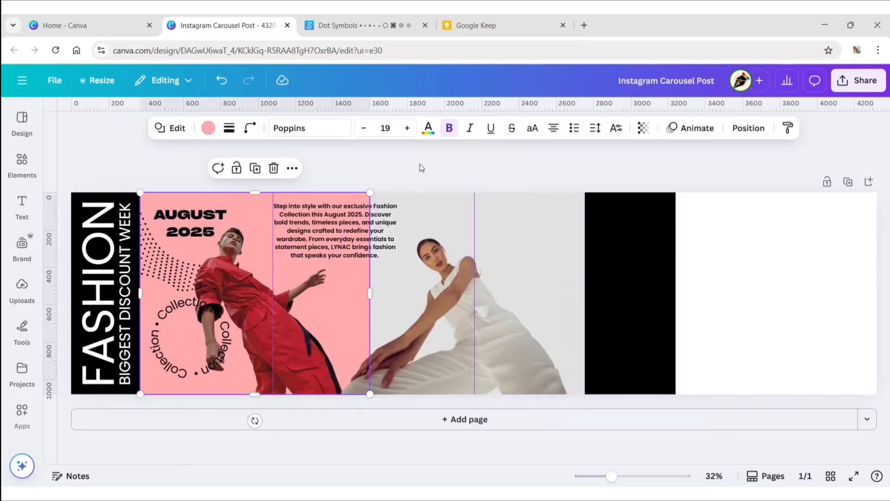
# Step: Style the paragraph as justified Cy Grotesk Grand Light at size 20 and refit its box
pyautogui.click(392, 223)
pyautogui.moveTo(398, 231); pyautogui.dragTo(375, 240)
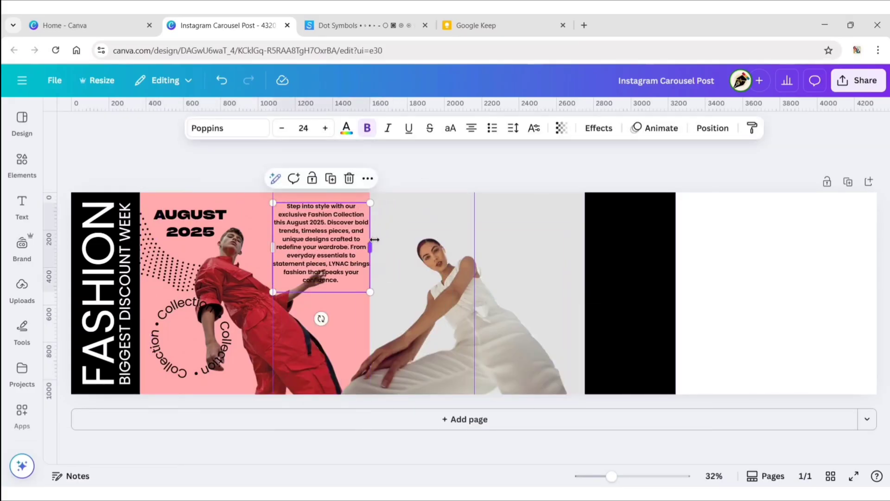
pyautogui.click(203, 133)
pyautogui.click(63, 272)
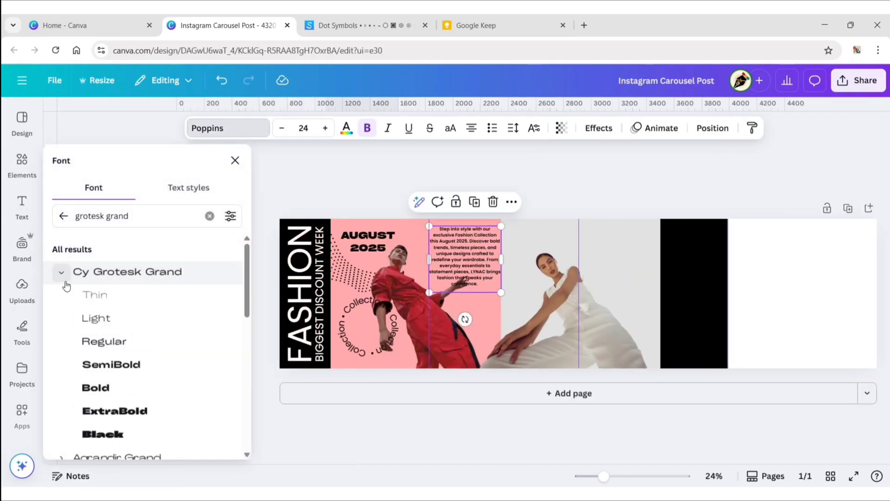
pyautogui.click(96, 327)
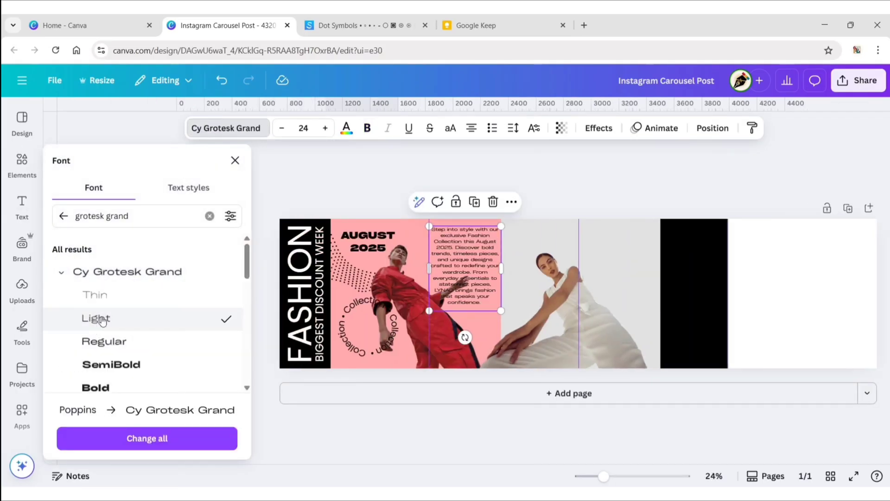
pyautogui.click(303, 128)
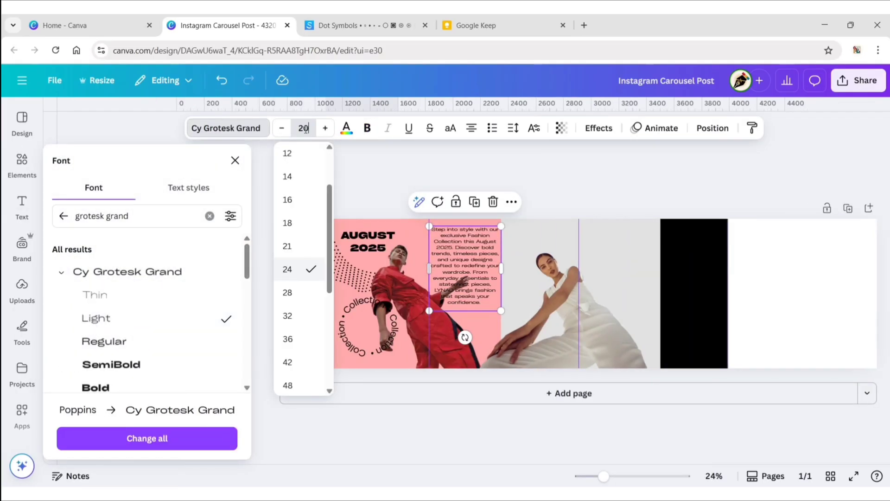
pyautogui.press('Return')
pyautogui.click(236, 161)
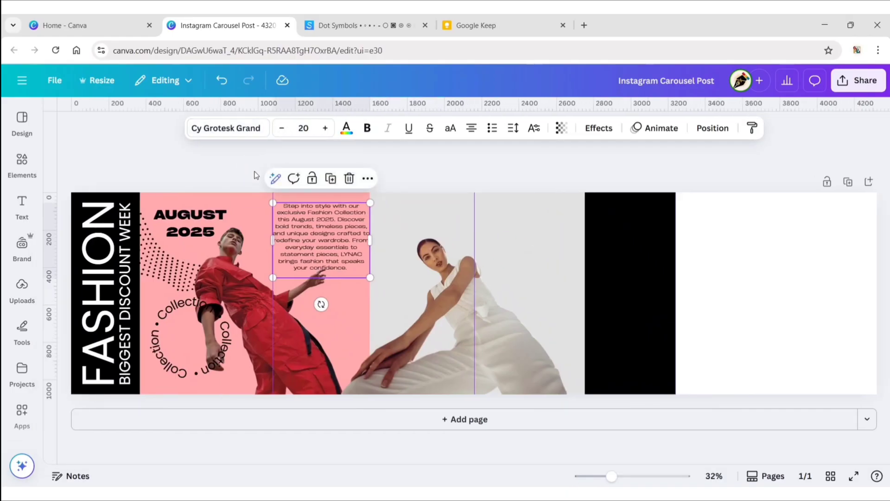
pyautogui.click(468, 133)
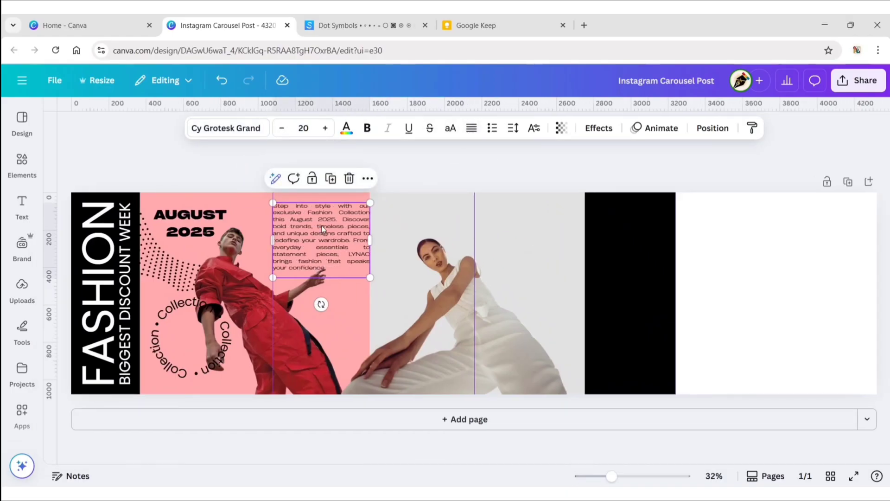
pyautogui.moveTo(324, 229); pyautogui.dragTo(366, 248)
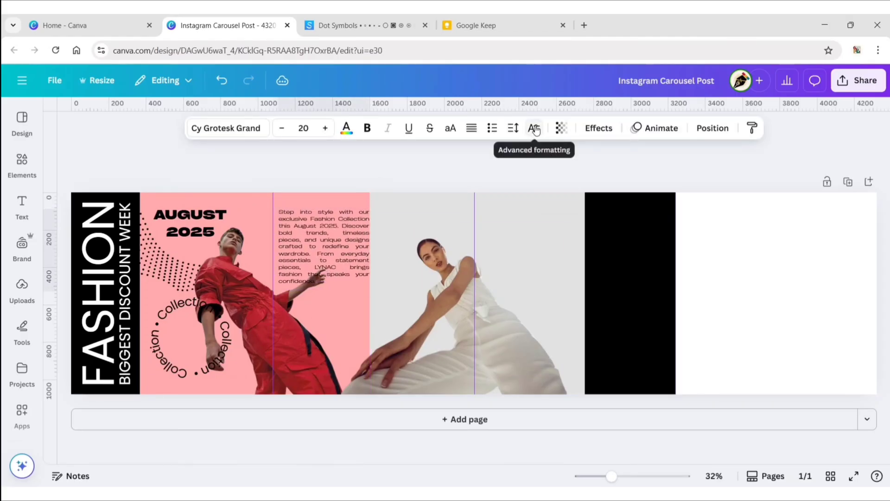
# Step: Widen the pink block beside AUGUST 2025 slightly to the right
pyautogui.click(179, 215)
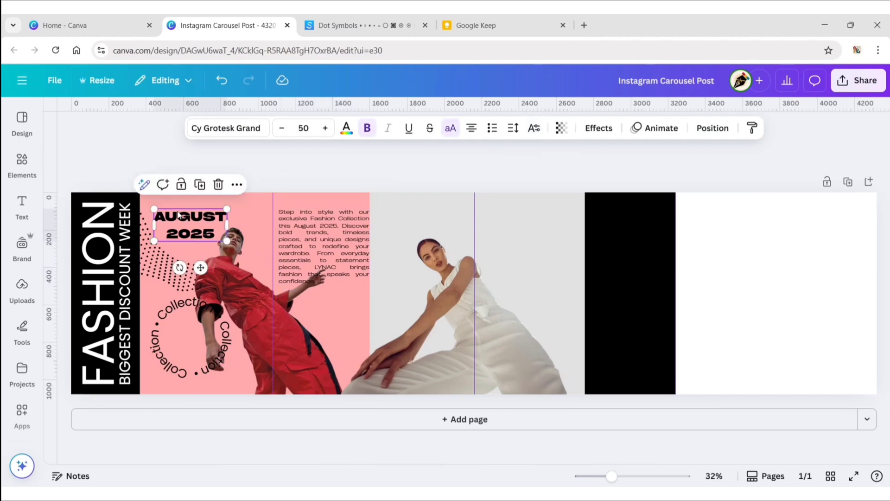
pyautogui.click(352, 207)
pyautogui.moveTo(371, 291); pyautogui.dragTo(375, 292)
pyautogui.click(402, 173)
# Step: Search Elements graphics for 'glitch halftone' and add the first result
pyautogui.click(22, 165)
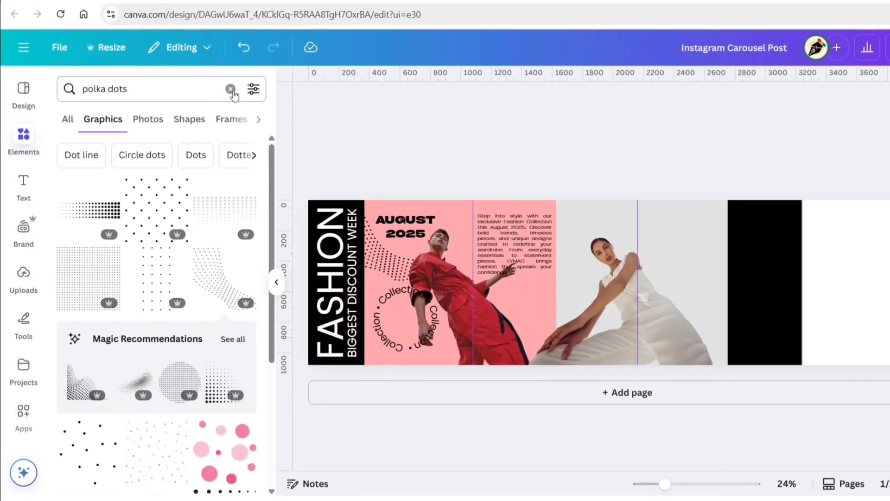
pyautogui.click(235, 83)
pyautogui.write('glitch halftone')
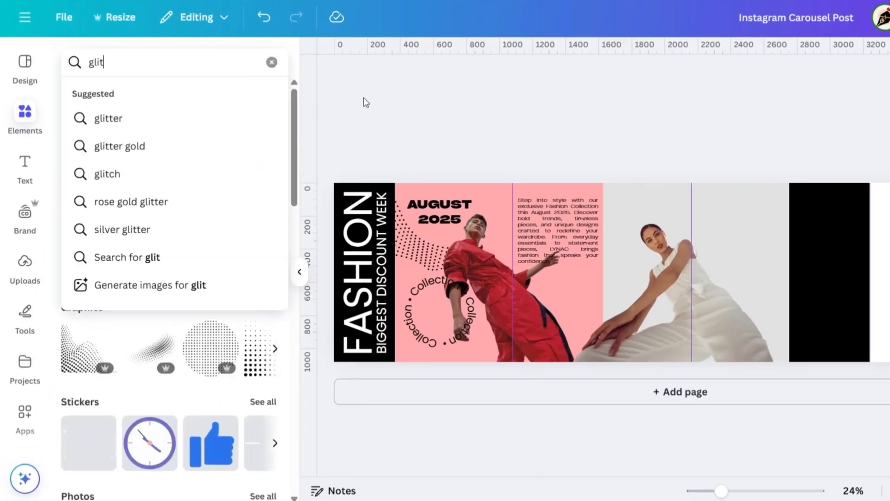
pyautogui.press('Return')
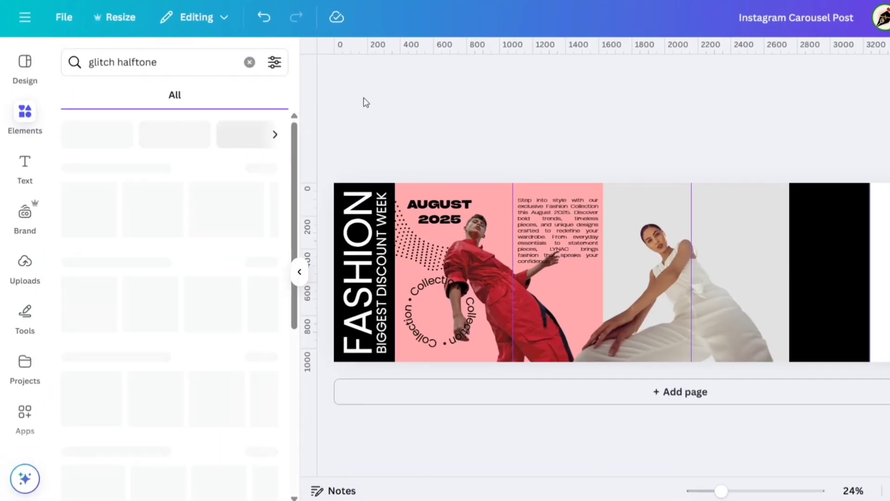
pyautogui.click(116, 98)
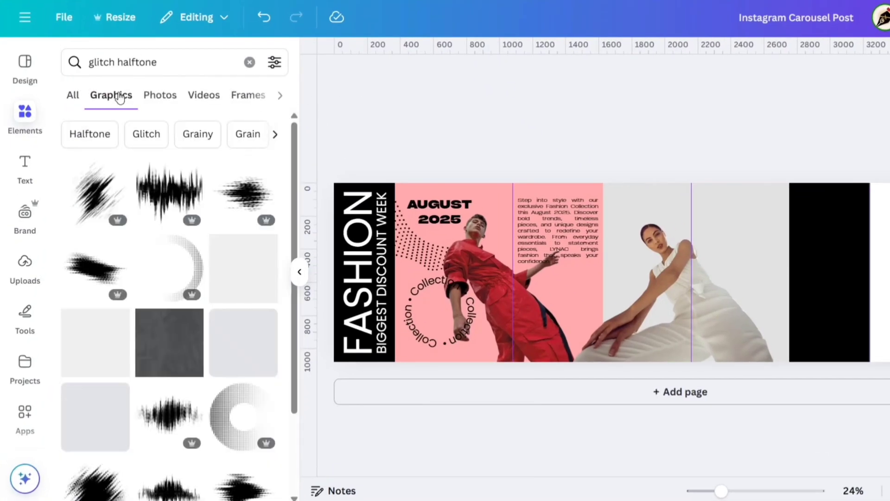
pyautogui.click(91, 204)
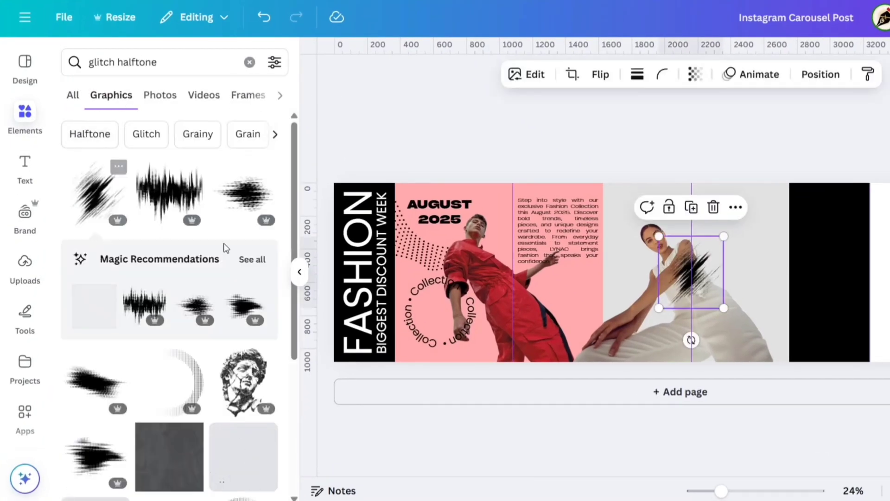
# Step: Tilt and enlarge the glitch graphic so it sweeps across the middle pages over the woman
pyautogui.click(299, 273)
pyautogui.moveTo(566, 352); pyautogui.dragTo(497, 332)
pyautogui.moveTo(592, 312); pyautogui.dragTo(558, 369)
pyautogui.moveTo(590, 226); pyautogui.dragTo(611, 211)
pyautogui.moveTo(463, 246); pyautogui.dragTo(463, 319)
pyautogui.moveTo(549, 152); pyautogui.dragTo(703, 83)
pyautogui.moveTo(564, 221); pyautogui.dragTo(556, 261)
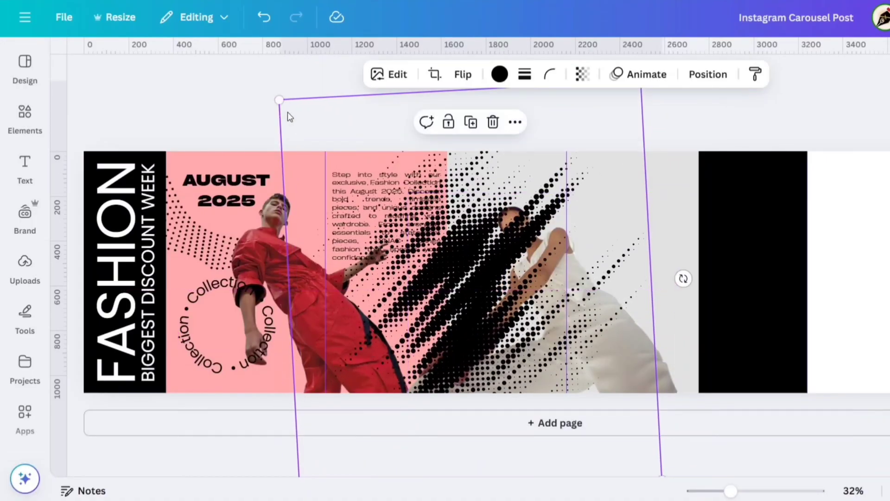
pyautogui.click(455, 256)
pyautogui.moveTo(455, 257); pyautogui.dragTo(543, 221)
# Step: Set the halftone graphic's transparency to 20
pyautogui.click(583, 75)
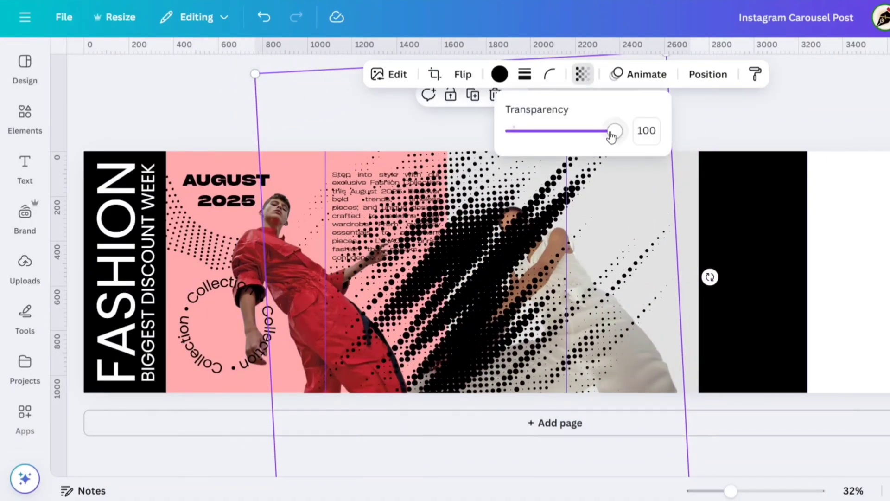
pyautogui.moveTo(612, 136); pyautogui.dragTo(536, 154)
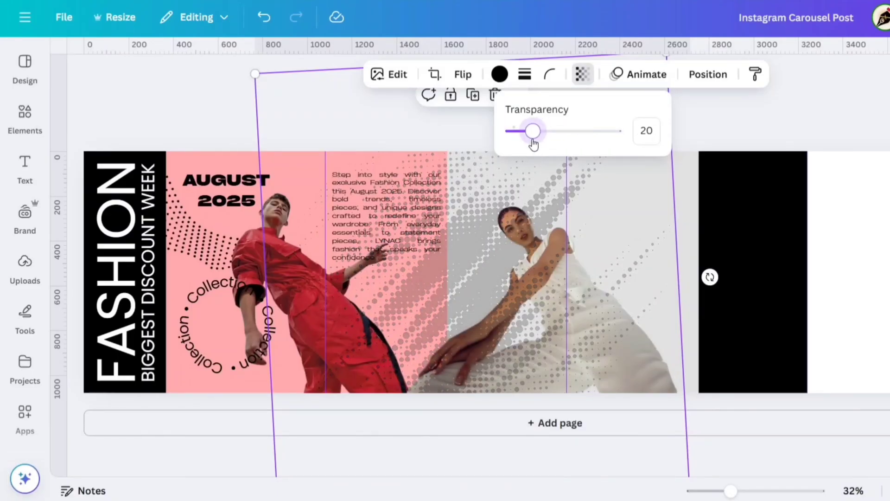
pyautogui.click(717, 123)
pyautogui.click(494, 230)
# Step: Move the halftone graphic behind the woman's photo in the Layers list
pyautogui.click(711, 76)
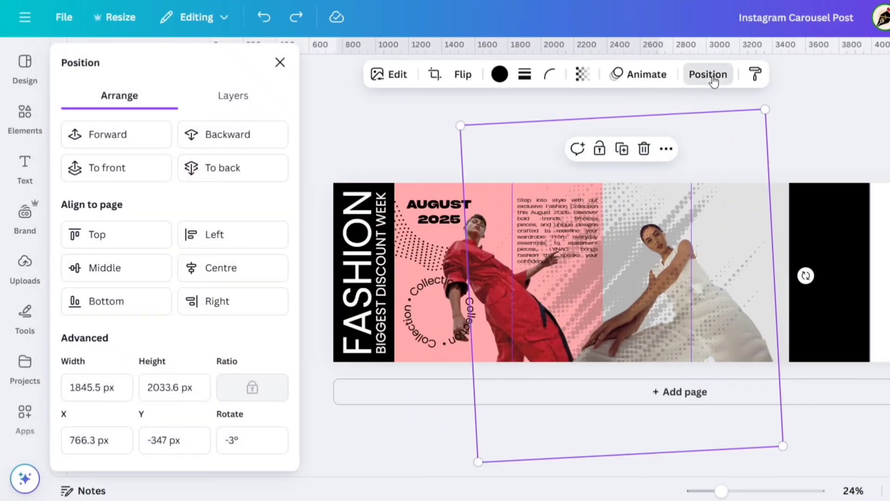
pyautogui.click(234, 103)
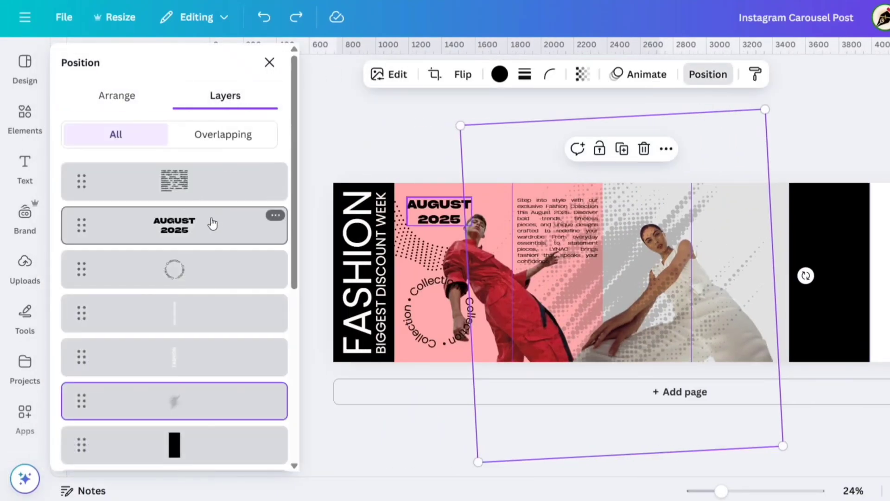
pyautogui.scroll(-3, 212, 223)
pyautogui.moveTo(193, 273); pyautogui.dragTo(212, 269)
pyautogui.click(269, 62)
pyautogui.scroll(2, 269, 62)
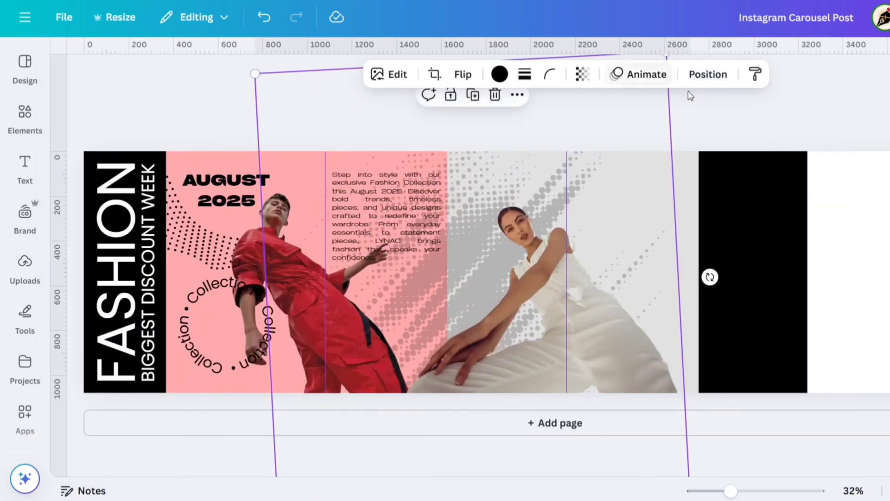
pyautogui.click(714, 128)
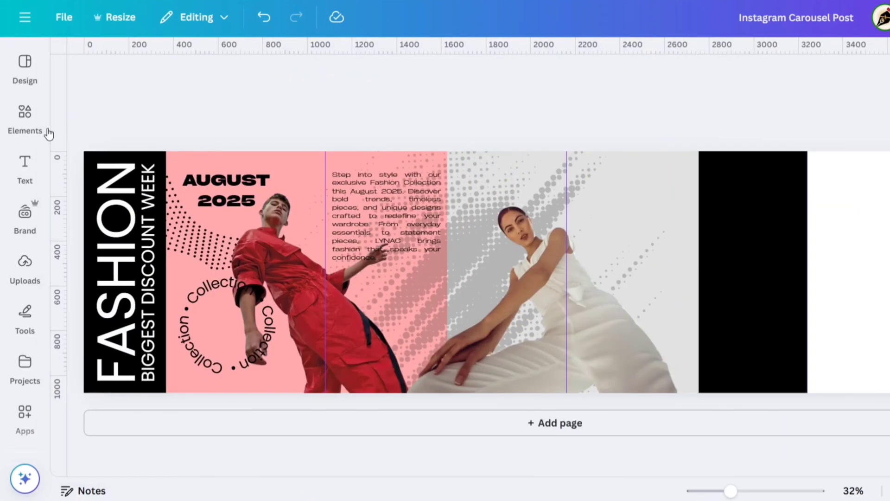
# Step: Search 'halftone dots' graphics, add the black halftone star, and place it at the woman's page lower right
pyautogui.click(27, 122)
pyautogui.click(250, 63)
pyautogui.write('halftone dots')
pyautogui.press('Return')
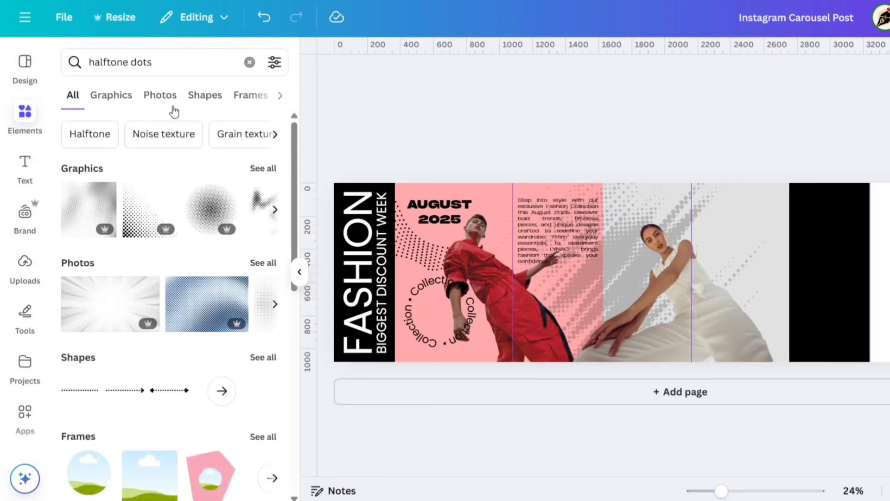
pyautogui.click(111, 95)
pyautogui.scroll(-3, 290, 233)
pyautogui.scroll(-10, 290, 233)
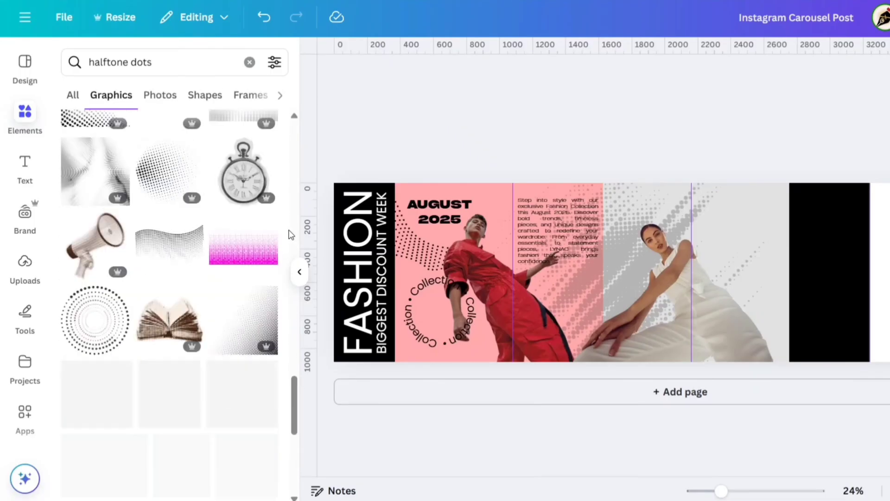
pyautogui.scroll(-10, 290, 233)
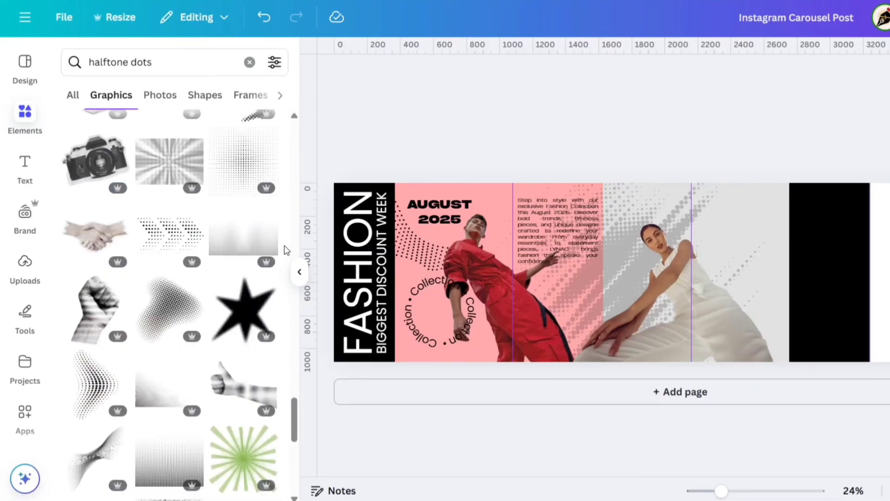
pyautogui.click(244, 308)
pyautogui.click(300, 272)
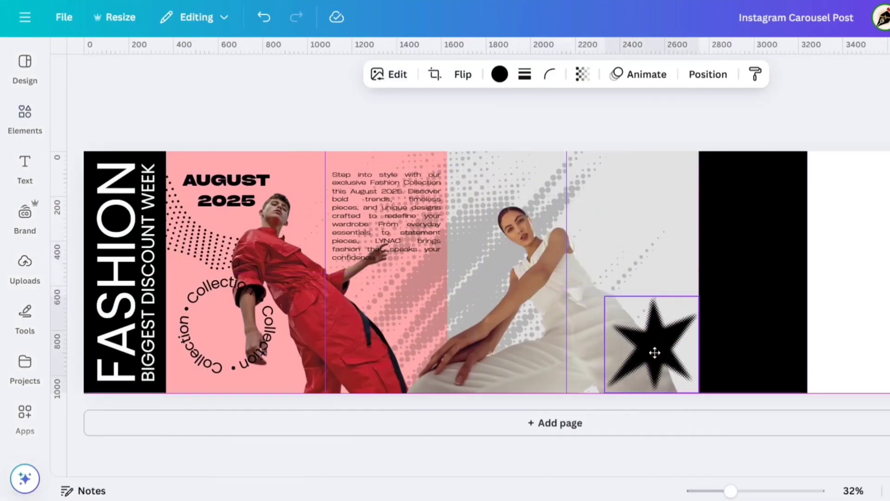
pyautogui.moveTo(656, 332); pyautogui.dragTo(650, 304)
# Step: Add a heading text box and type 50 into it
pyautogui.click(713, 120)
pyautogui.click(28, 176)
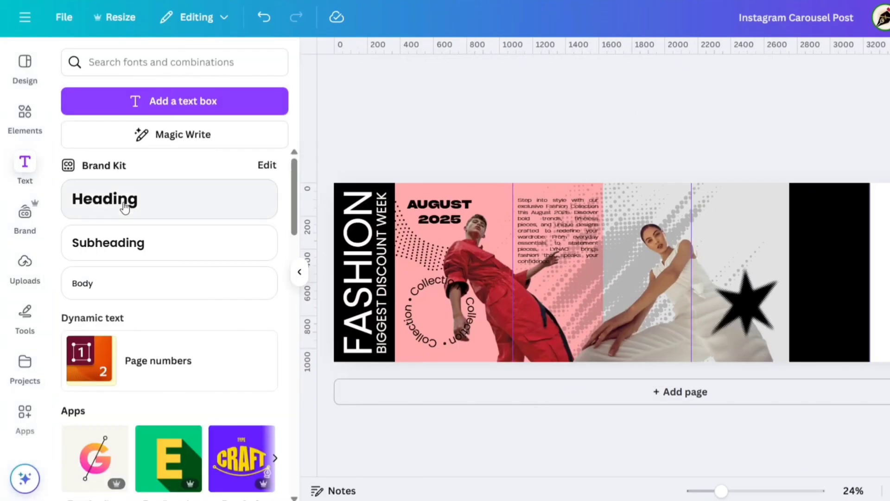
pyautogui.click(127, 200)
pyautogui.click(300, 274)
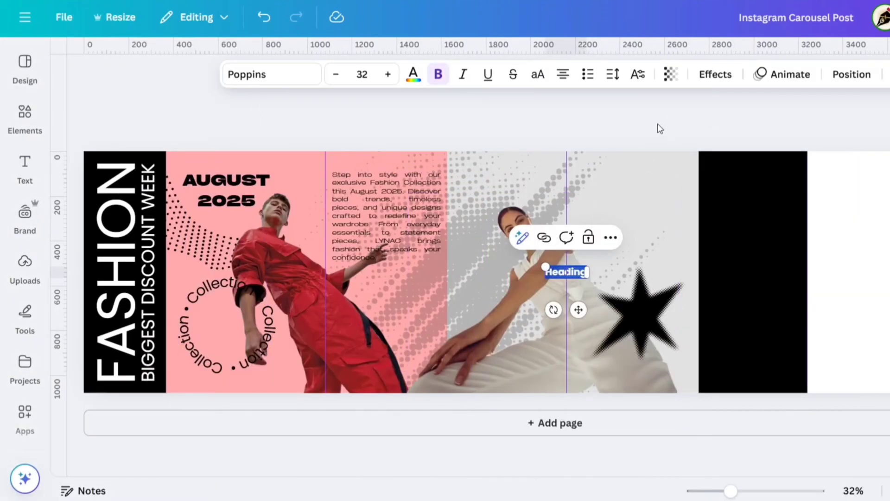
pyautogui.write('50')
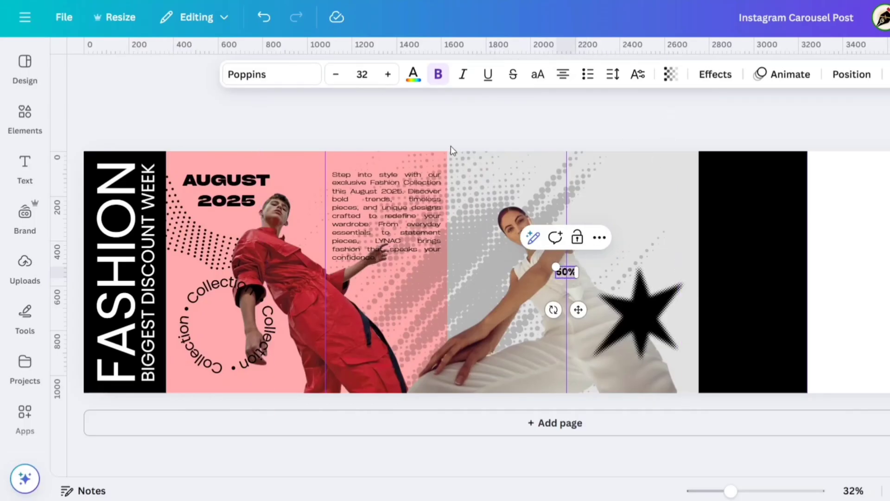
# Step: Set the 50% text to Extenda 40 Hecto at size 260
pyautogui.click(275, 75)
pyautogui.click(246, 179)
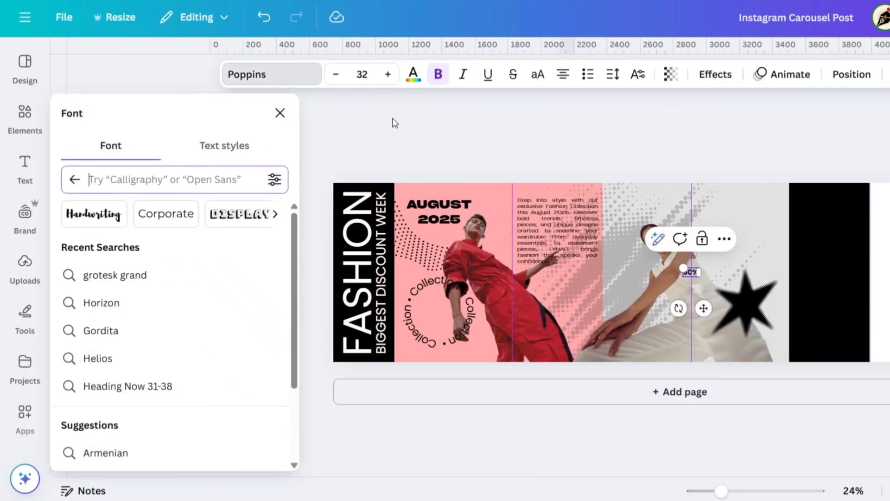
pyautogui.write('extenda 40')
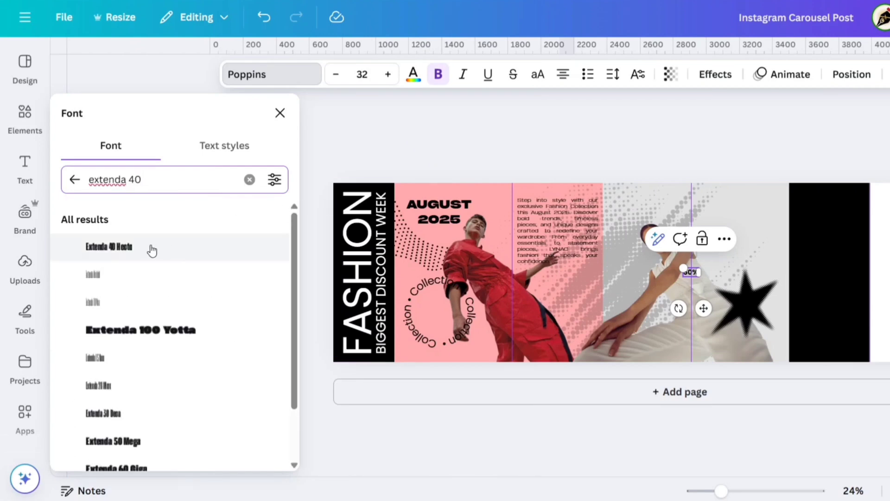
pyautogui.click(354, 75)
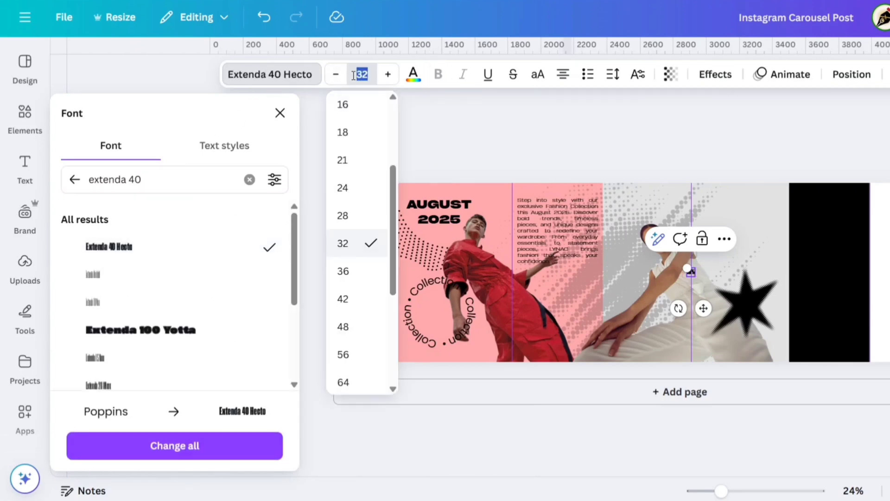
pyautogui.press('Return')
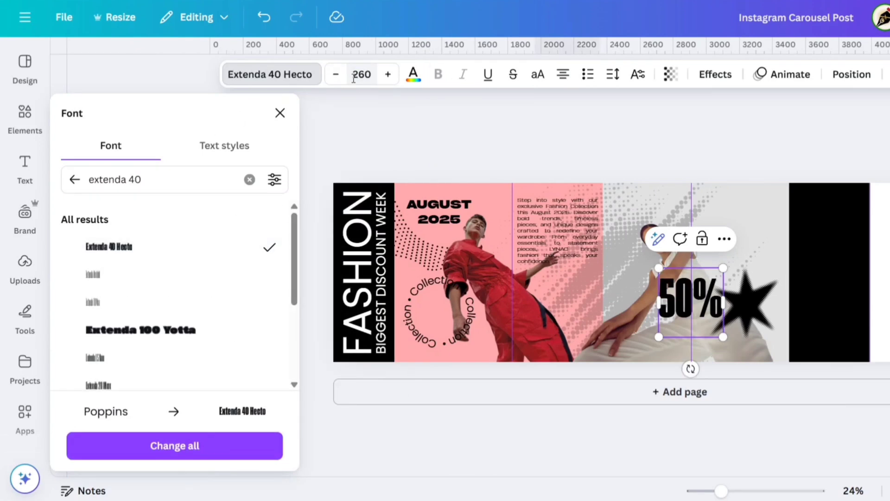
pyautogui.click(280, 113)
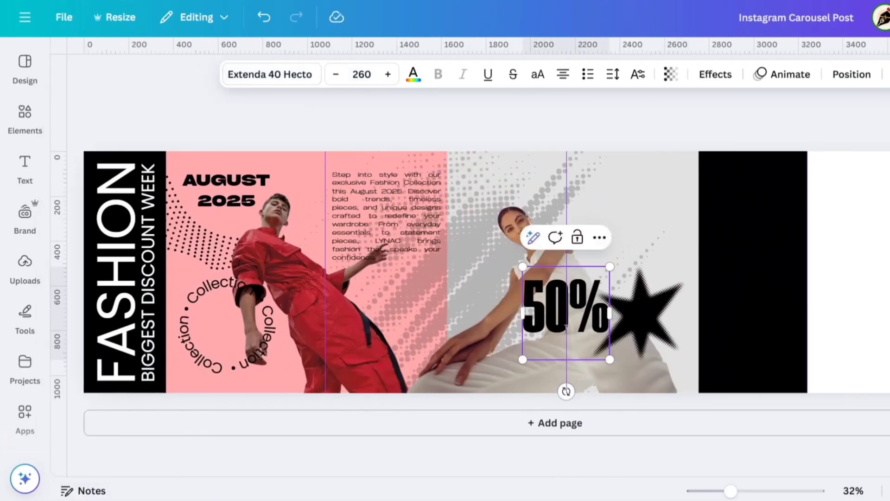
# Step: Make the 50% text white and move it to the top of the black page
pyautogui.click(419, 81)
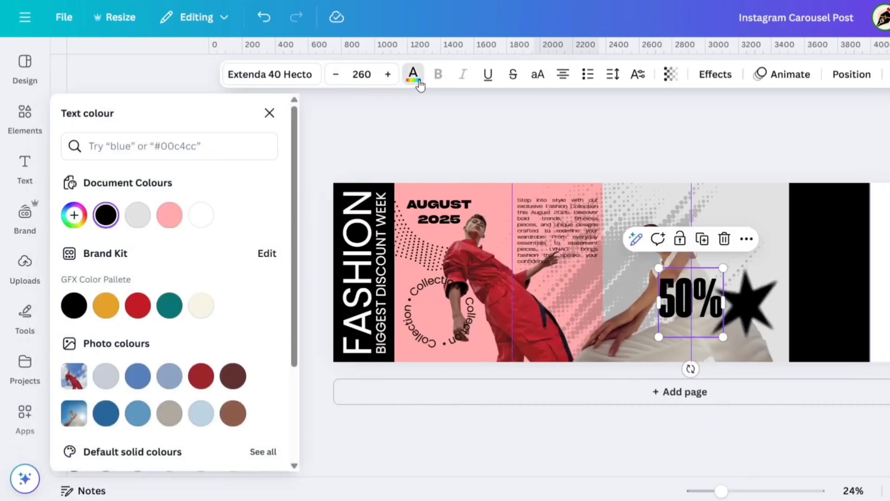
pyautogui.click(201, 214)
pyautogui.click(269, 113)
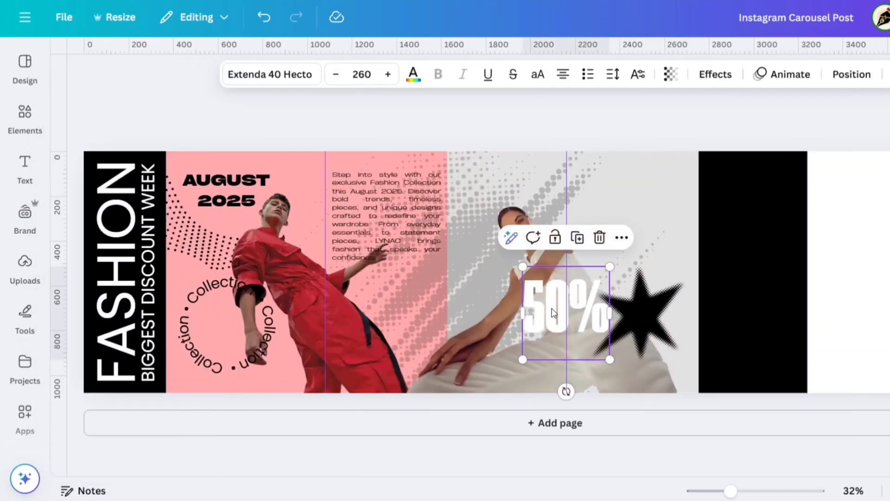
pyautogui.moveTo(551, 313); pyautogui.dragTo(739, 206)
# Step: Add a subheading for OFF in Cy Grotesk Grand SemiBold at size 100
pyautogui.click(26, 169)
pyautogui.click(131, 242)
pyautogui.click(297, 273)
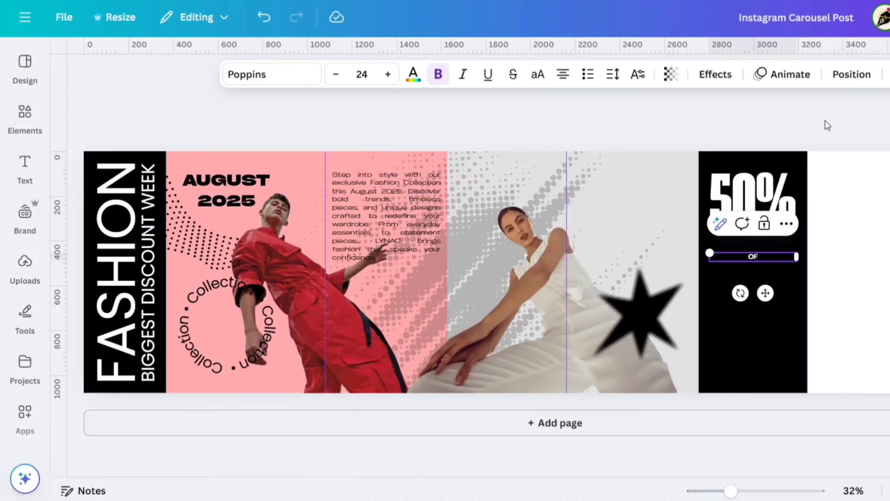
pyautogui.click(281, 79)
pyautogui.click(71, 278)
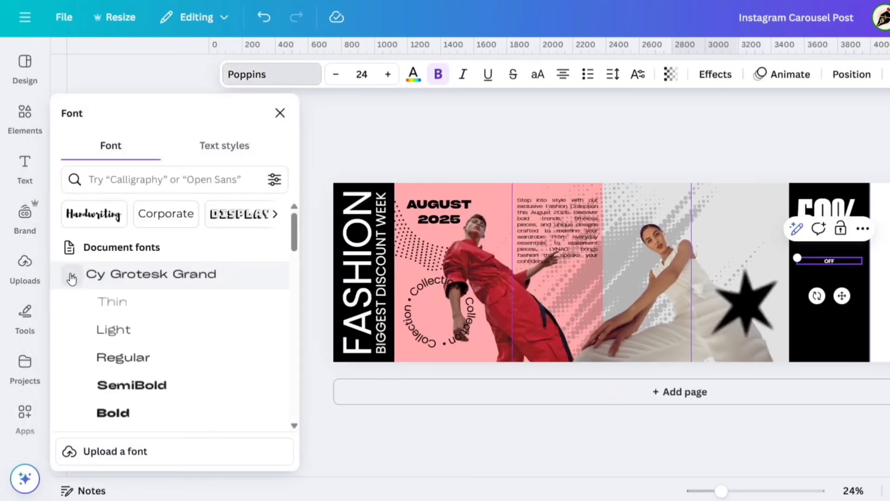
pyautogui.click(124, 413)
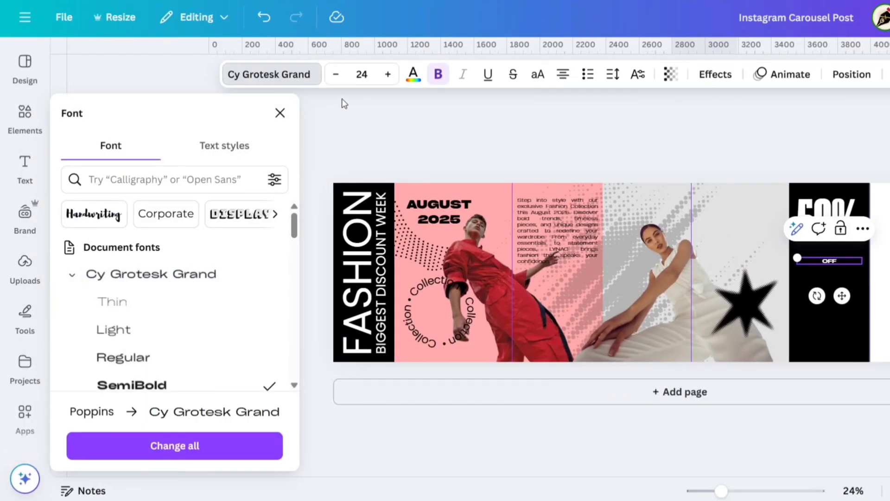
pyautogui.click(362, 74)
pyautogui.write('100')
pyautogui.press('Return')
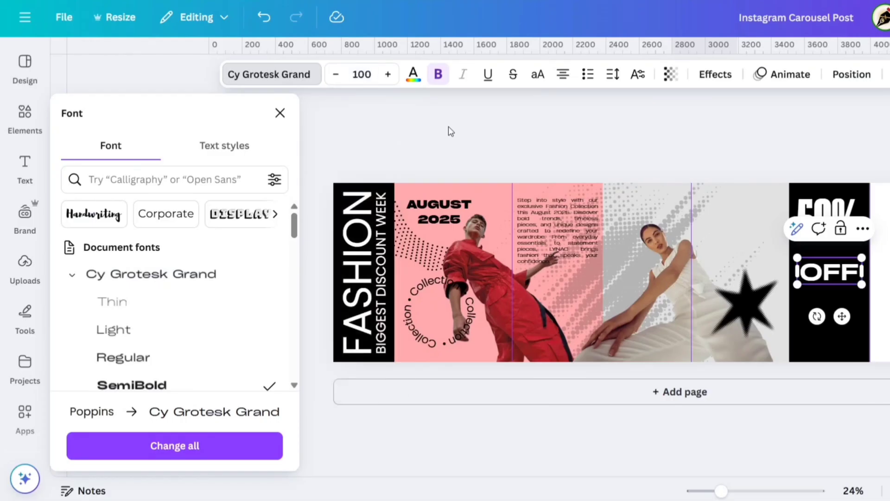
# Step: Give OFF letter spacing 100 on one line, stack it under 50%, and nudge both down
pyautogui.click(614, 75)
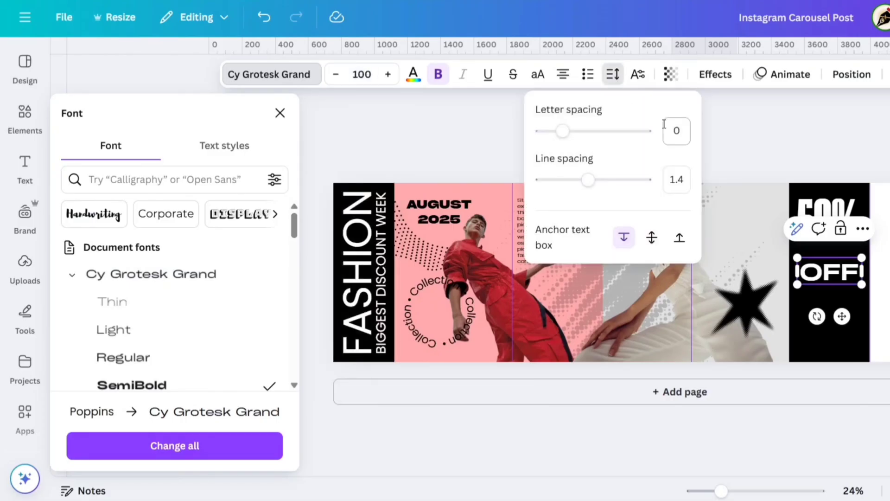
pyautogui.press('Return')
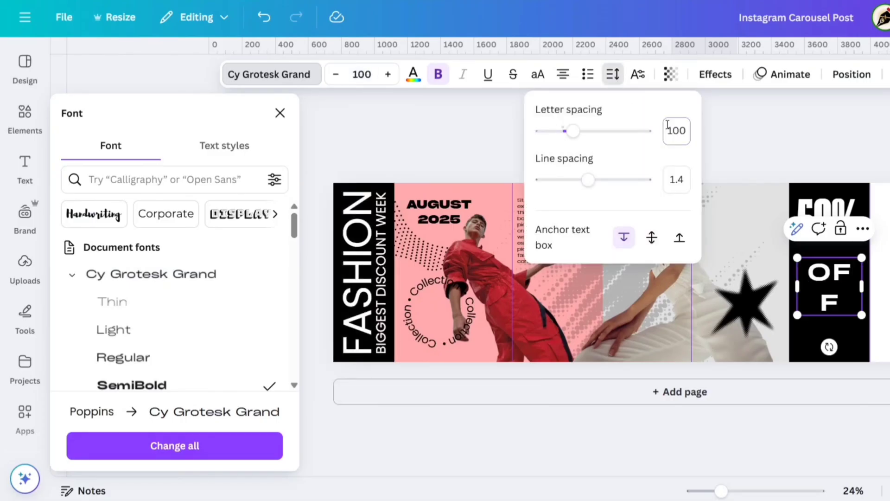
pyautogui.click(280, 113)
pyautogui.moveTo(799, 289)
pyautogui.mouseDown()
pyautogui.moveTo(805, 301)
pyautogui.moveTo(804, 290)
pyautogui.mouseUp()
pyautogui.moveTo(769, 320); pyautogui.dragTo(764, 289)
pyautogui.click(773, 166)
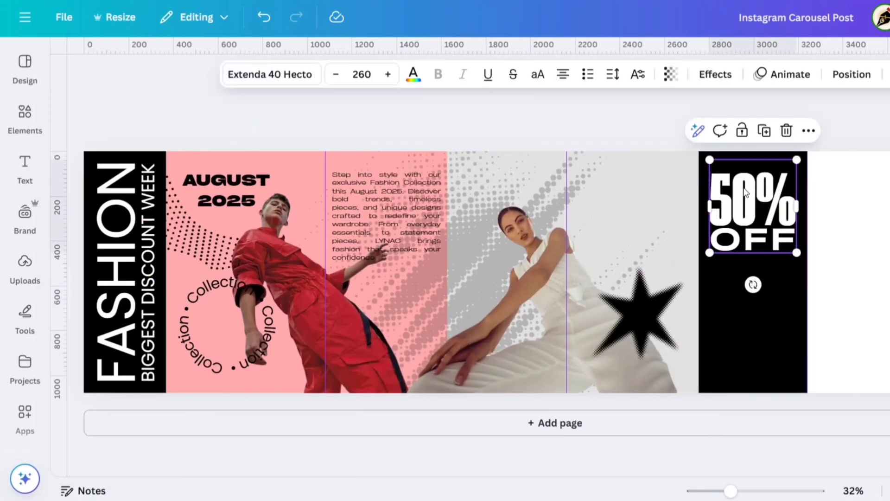
pyautogui.moveTo(746, 190); pyautogui.dragTo(746, 203)
pyautogui.click(819, 124)
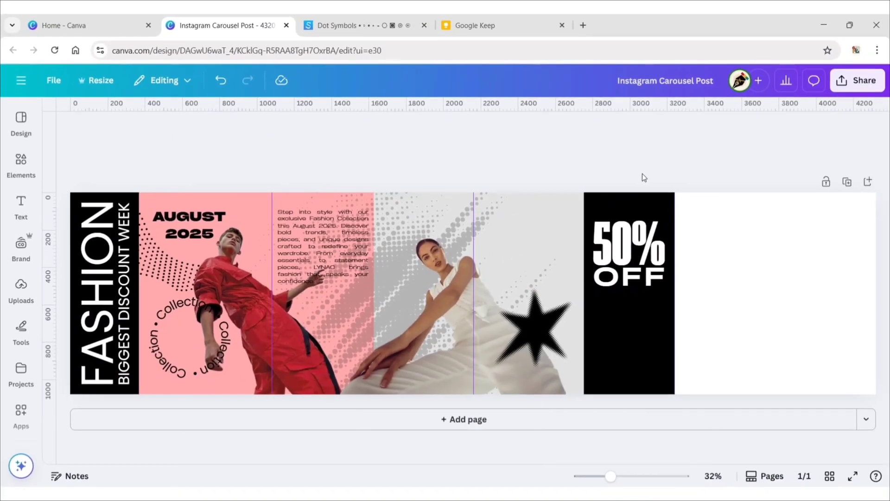
# Step: Duplicate the black 50% OFF panel and move the copy to the page's right end
pyautogui.click(625, 356)
pyautogui.click(636, 174)
pyautogui.moveTo(631, 310); pyautogui.dragTo(675, 297)
# Step: Recolour the copied panel as a gradient from #E1E1E1 to #FFABAB
pyautogui.click(207, 128)
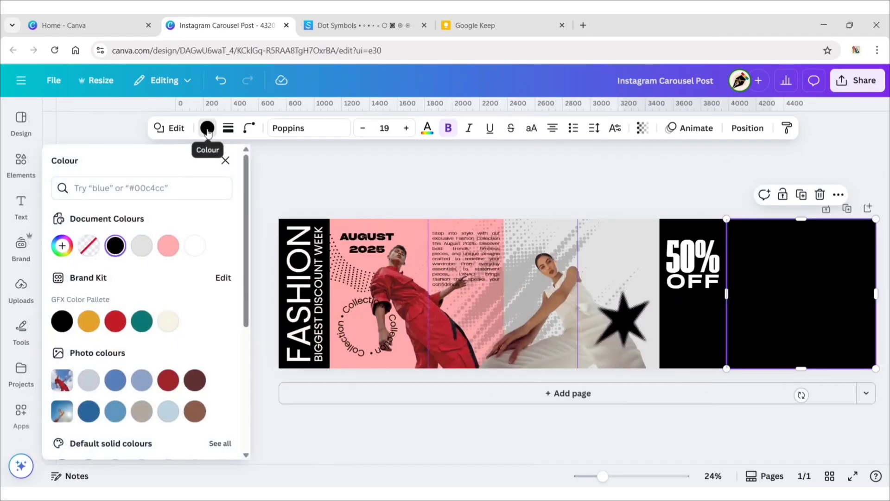
pyautogui.click(62, 246)
pyautogui.click(194, 278)
pyautogui.click(72, 331)
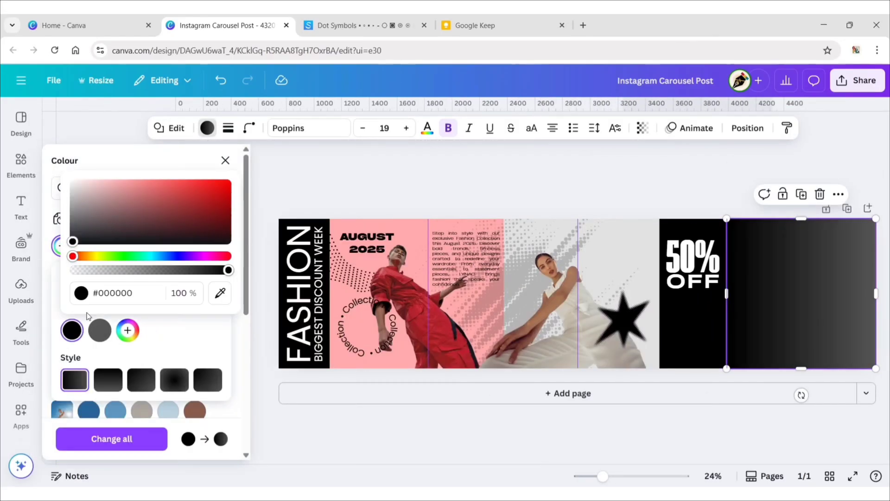
pyautogui.write('#E1E1E1')
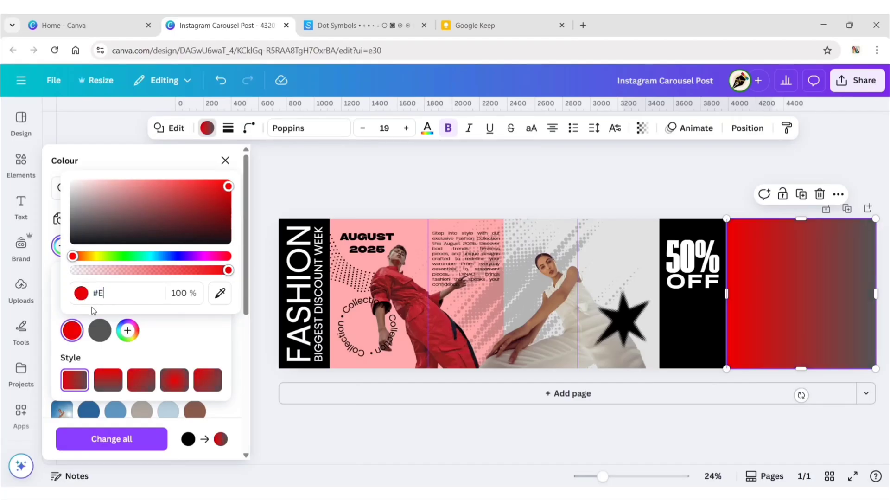
pyautogui.click(133, 155)
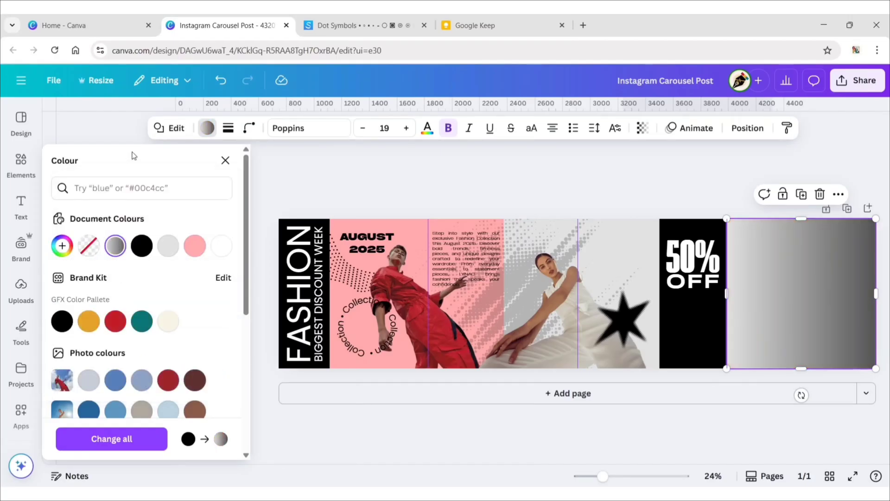
pyautogui.click(115, 246)
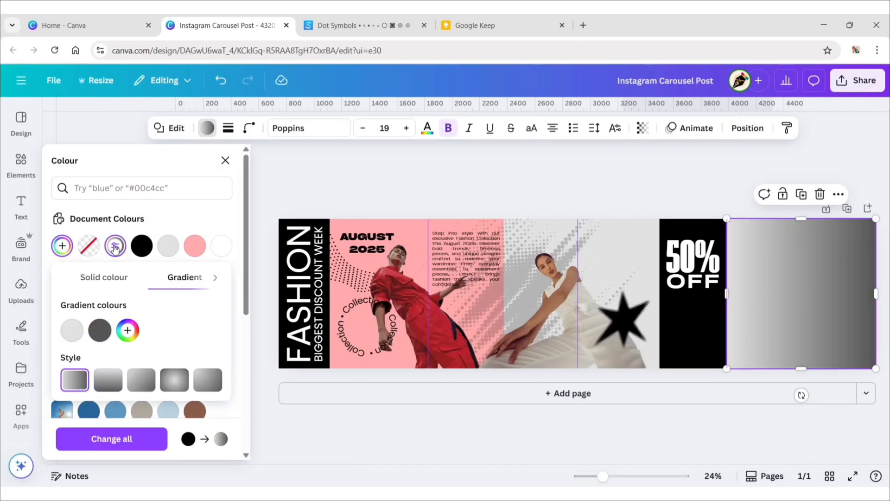
pyautogui.click(99, 330)
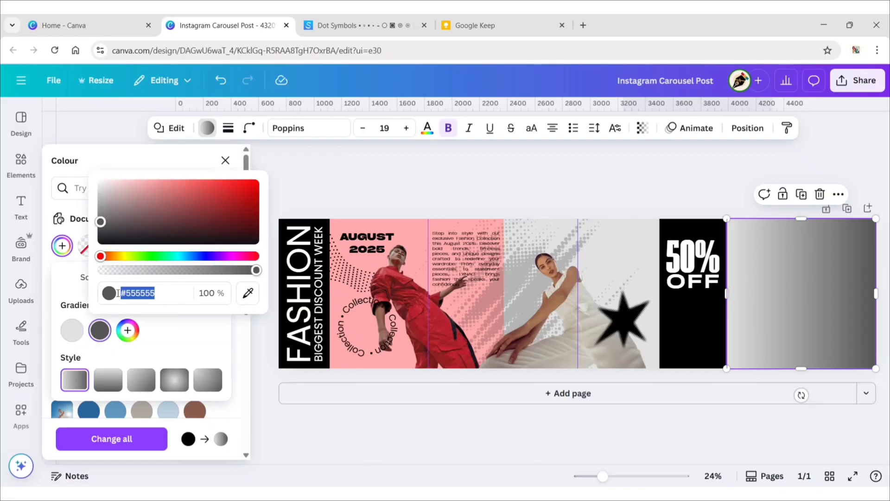
pyautogui.write('#FFABAB')
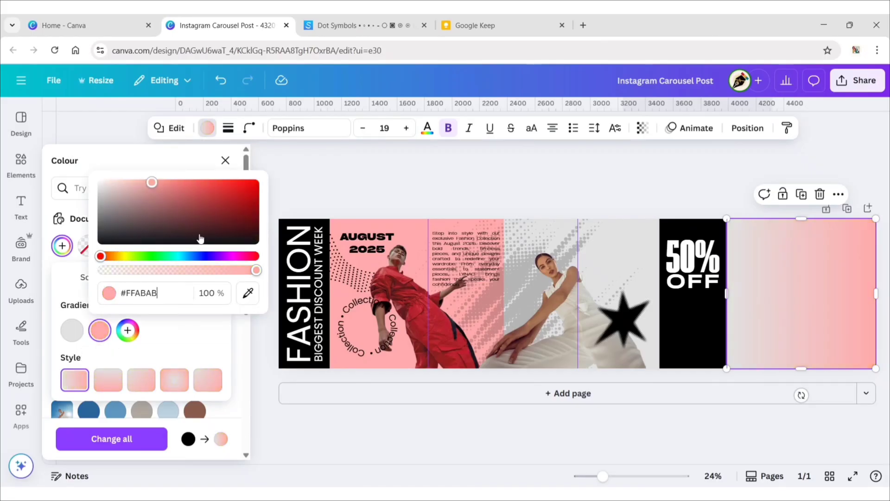
pyautogui.click(302, 178)
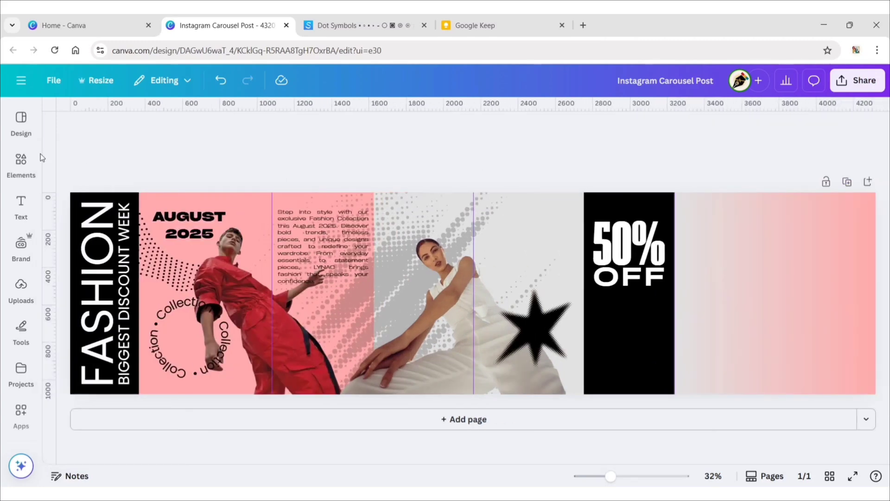
# Step: Add a line element, move it onto the pink right panel and make it white
pyautogui.click(21, 160)
pyautogui.click(209, 119)
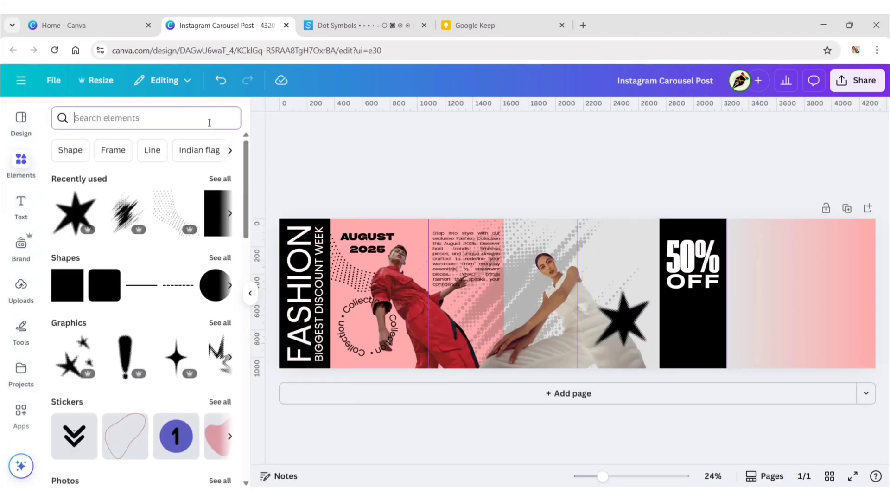
pyautogui.click(143, 286)
pyautogui.click(250, 293)
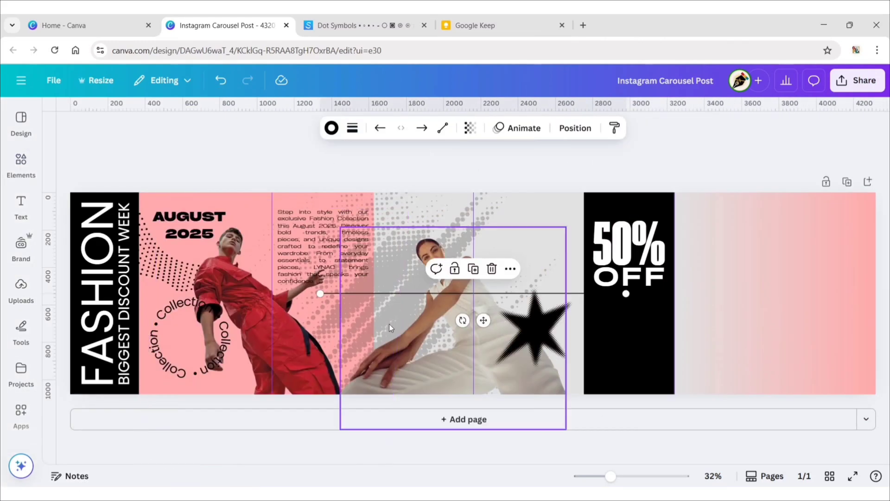
pyautogui.moveTo(355, 294); pyautogui.dragTo(789, 319)
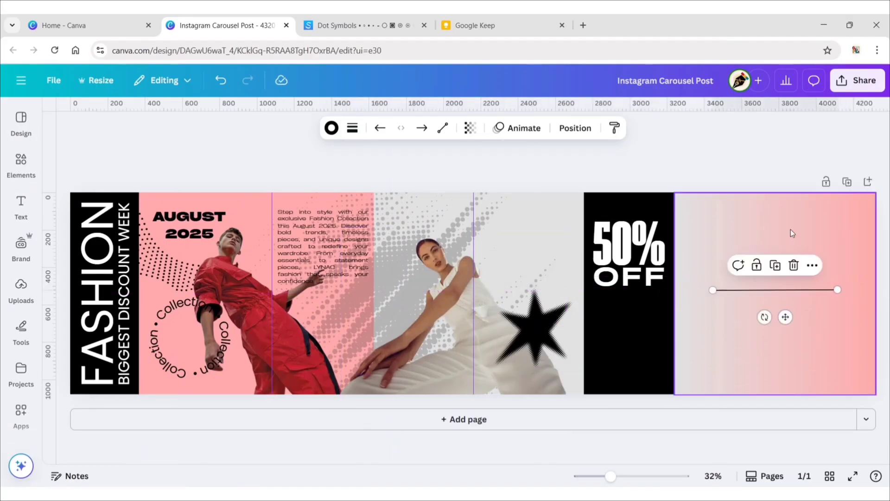
pyautogui.click(331, 129)
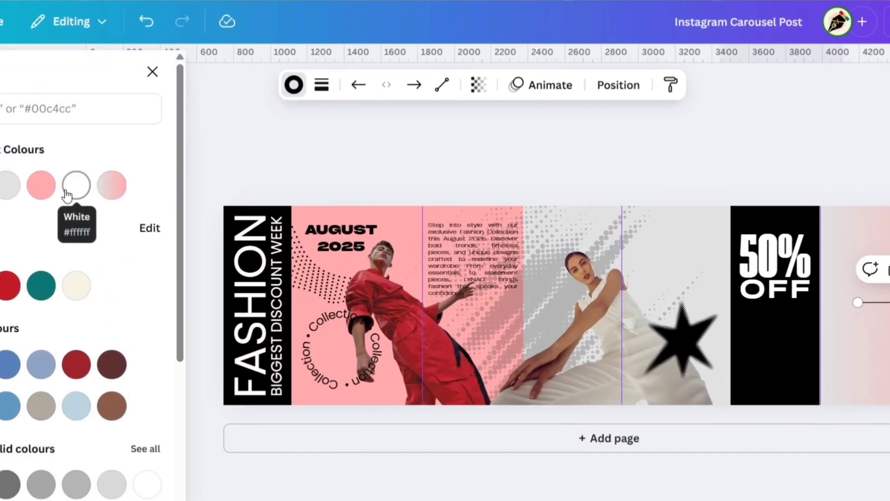
pyautogui.click(167, 203)
pyautogui.click(352, 129)
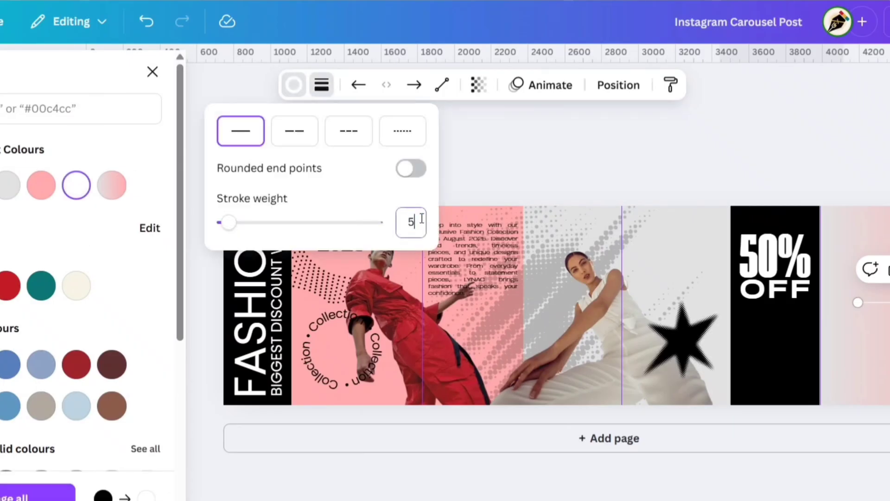
# Step: Give the line square caps at both ends and make it an elbow line
pyautogui.click(358, 85)
pyautogui.click(395, 127)
pyautogui.click(415, 85)
pyautogui.click(455, 129)
pyautogui.click(442, 84)
pyautogui.click(457, 153)
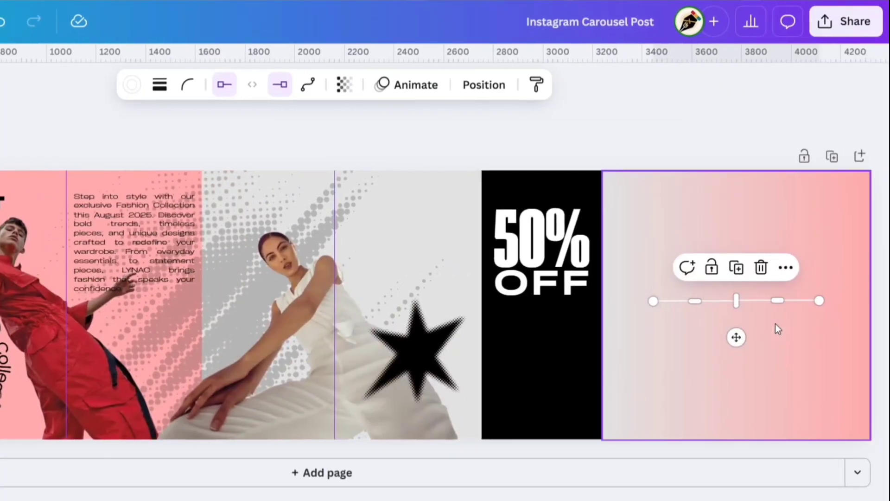
# Step: Reshape the elbow line into a stepped frame on the pink panel
pyautogui.click(745, 302)
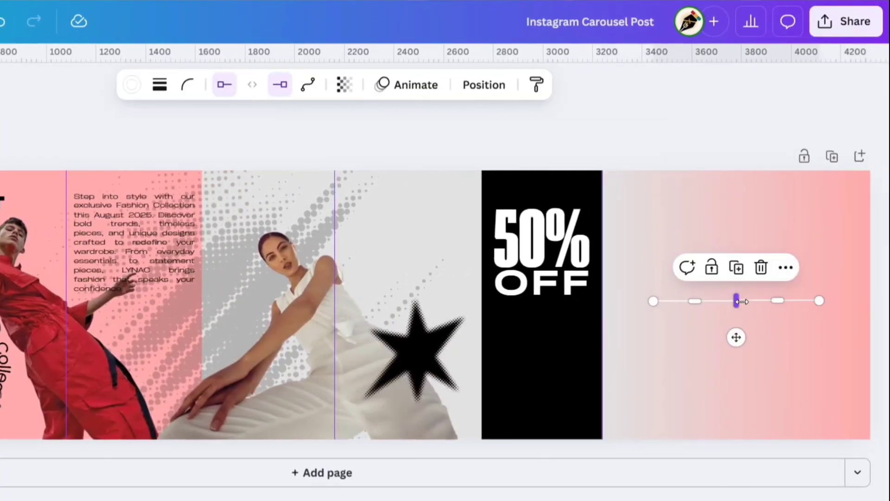
pyautogui.moveTo(737, 301); pyautogui.dragTo(772, 277)
pyautogui.moveTo(752, 222); pyautogui.dragTo(752, 216)
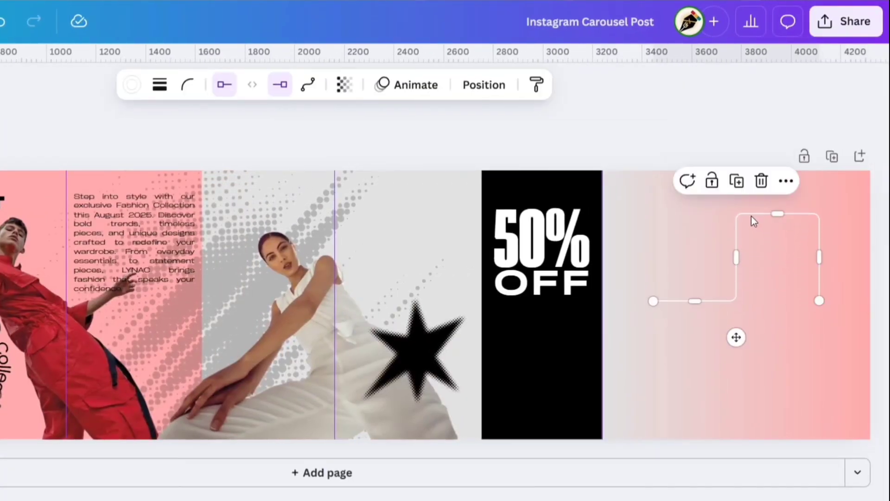
pyautogui.moveTo(819, 301); pyautogui.dragTo(800, 378)
pyautogui.moveTo(654, 302); pyautogui.dragTo(844, 301)
pyautogui.moveTo(790, 412); pyautogui.dragTo(806, 432)
# Step: Duplicate the elbow line and reshape the copy into a bracket frame
pyautogui.click(676, 204)
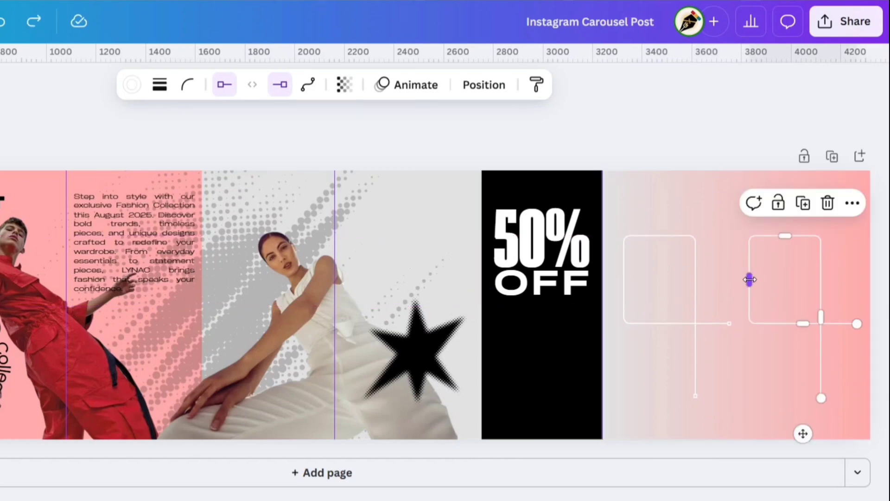
pyautogui.moveTo(750, 280); pyautogui.dragTo(841, 291)
pyautogui.moveTo(858, 322); pyautogui.dragTo(754, 321)
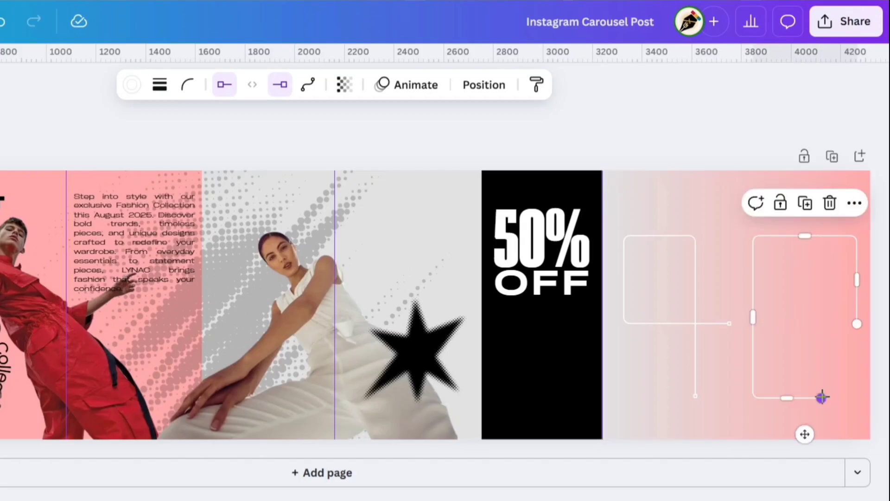
pyautogui.moveTo(820, 397); pyautogui.dragTo(857, 398)
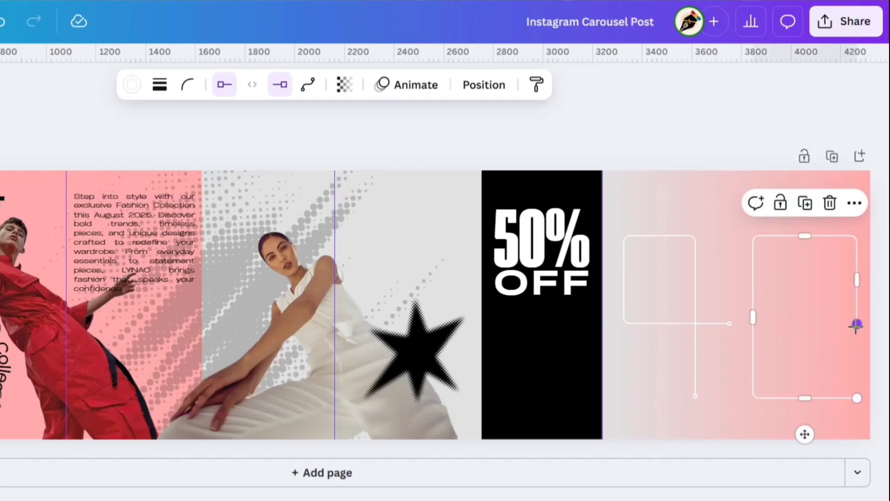
pyautogui.moveTo(856, 326); pyautogui.dragTo(682, 200)
pyautogui.moveTo(808, 235); pyautogui.dragTo(817, 304)
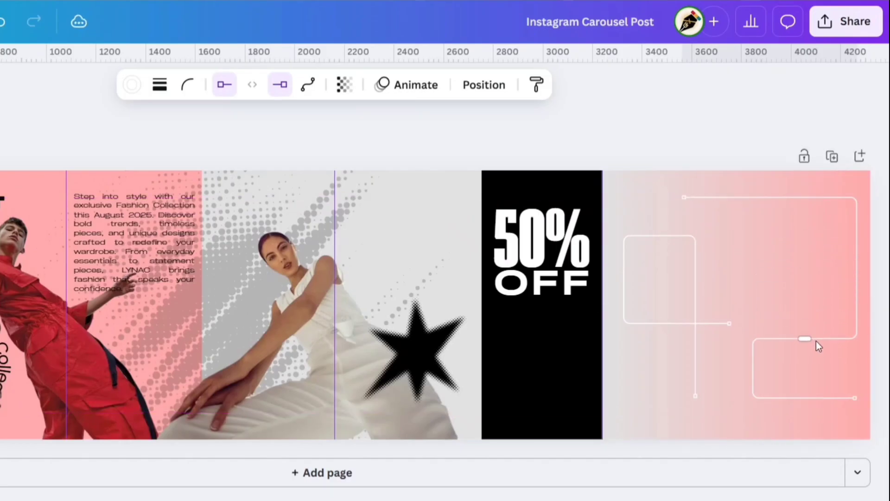
pyautogui.moveTo(855, 398); pyautogui.dragTo(754, 184)
pyautogui.moveTo(682, 197); pyautogui.dragTo(724, 261)
# Step: Move the elbow line beside the star and stretch it to frame the star
pyautogui.click(806, 215)
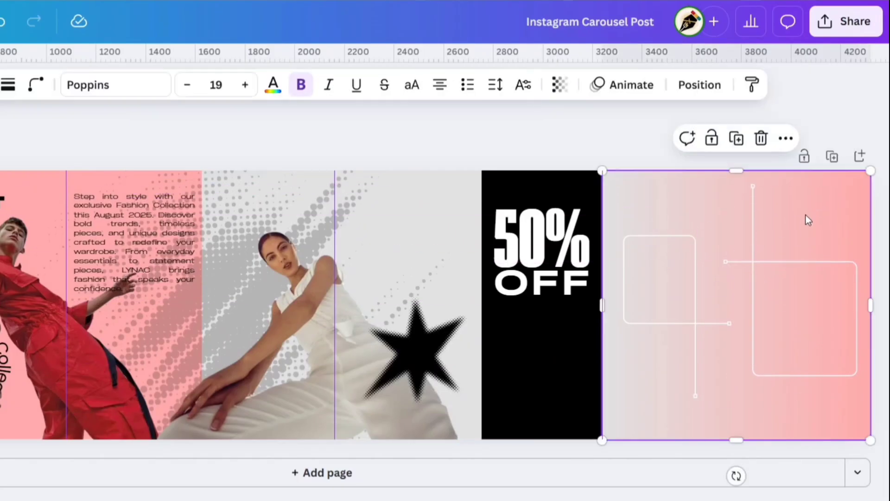
pyautogui.click(672, 238)
pyautogui.moveTo(681, 434); pyautogui.dragTo(458, 422)
pyautogui.moveTo(433, 226); pyautogui.dragTo(441, 180)
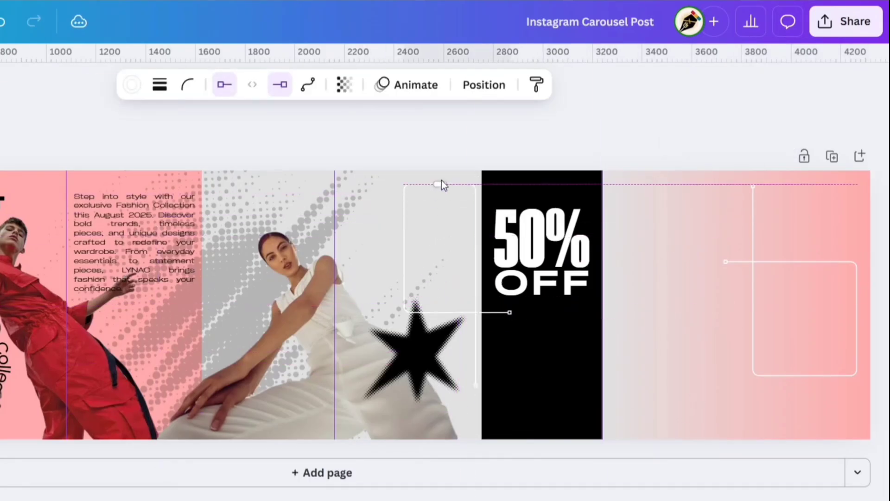
pyautogui.moveTo(405, 248); pyautogui.dragTo(367, 248)
pyautogui.moveTo(472, 286); pyautogui.dragTo(467, 260)
pyautogui.moveTo(466, 387); pyautogui.dragTo(467, 415)
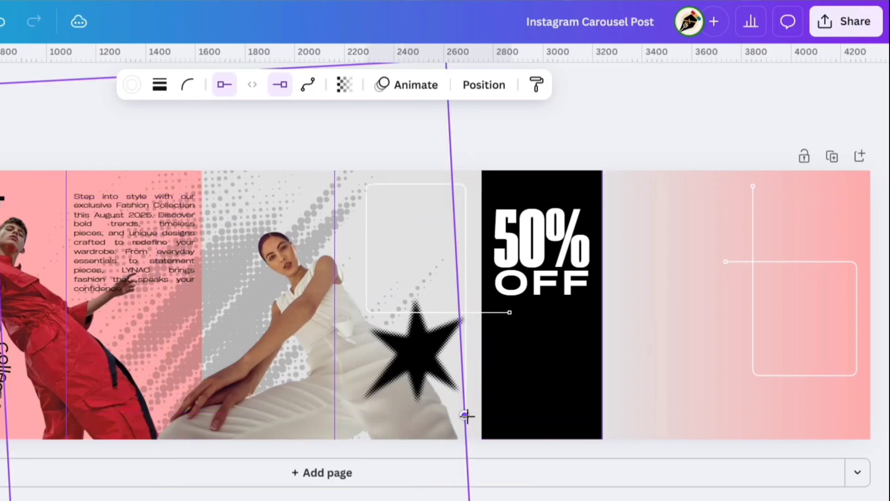
# Step: Reroute the last panel's connector around the 50% OFF panel and adjust the star frame's connector
pyautogui.click(827, 273)
pyautogui.moveTo(792, 412); pyautogui.dragTo(622, 455)
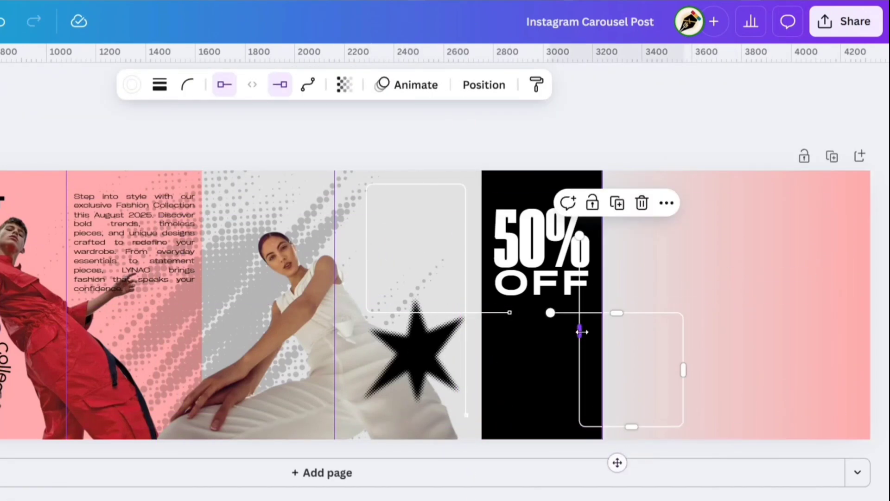
pyautogui.moveTo(580, 268); pyautogui.dragTo(624, 185)
pyautogui.moveTo(683, 369); pyautogui.dragTo(729, 369)
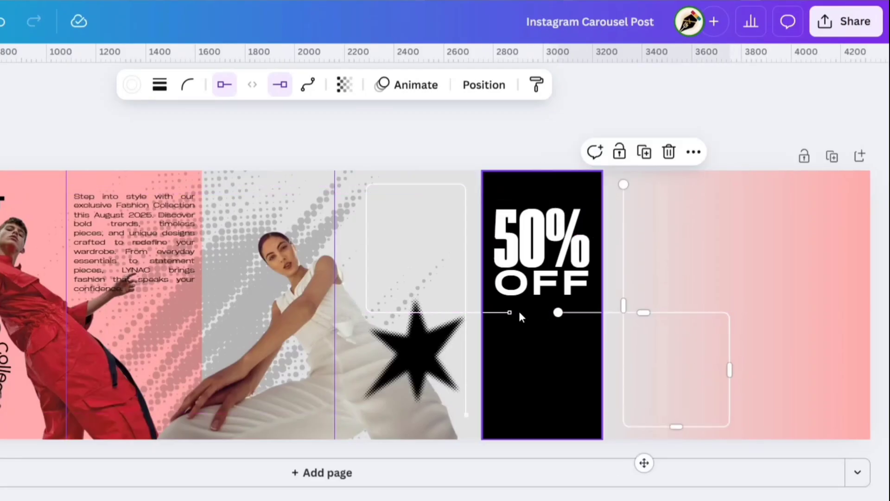
pyautogui.moveTo(511, 313); pyautogui.dragTo(530, 312)
pyautogui.click(614, 114)
# Step: Select the 'Your style, your story' paragraph in the notes and return to the design
pyautogui.click(496, 20)
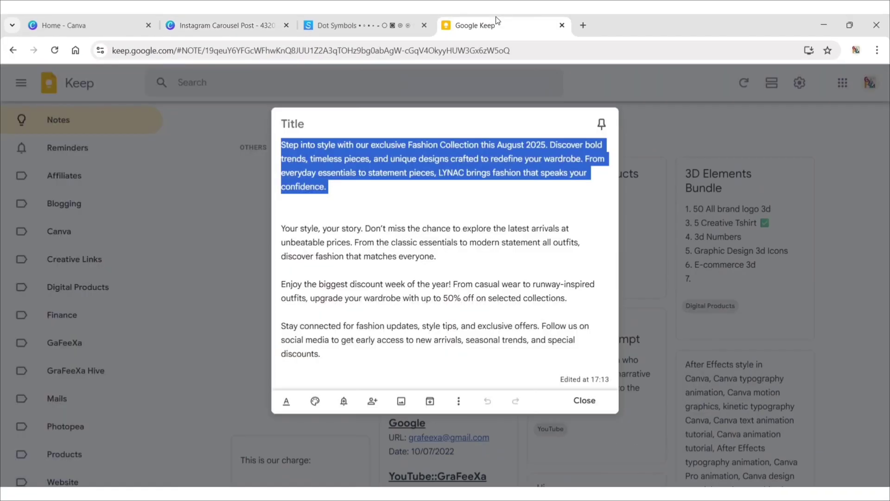
pyautogui.moveTo(281, 228); pyautogui.dragTo(426, 269)
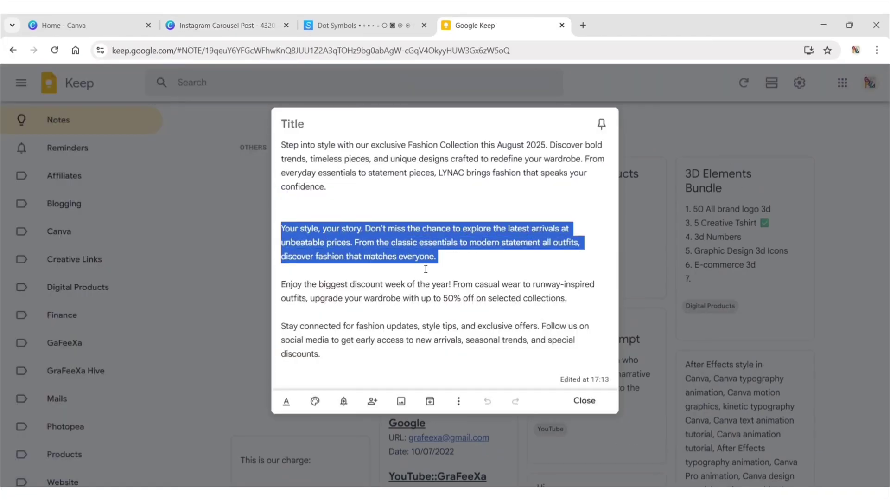
pyautogui.click(194, 25)
# Step: Copy the 'Step into style' text box above the star, paste the new paragraph, and narrow it
pyautogui.click(341, 213)
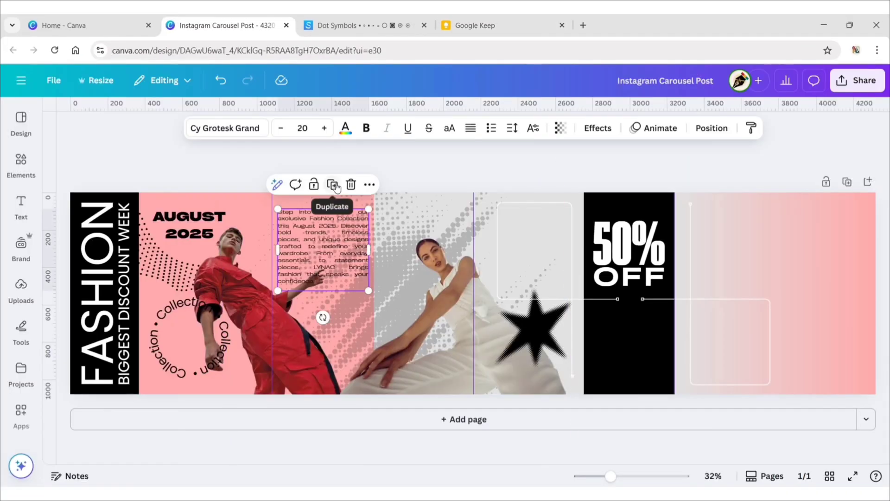
pyautogui.click(333, 180)
pyautogui.moveTo(334, 250); pyautogui.dragTo(541, 238)
pyautogui.doubleClick(539, 230)
pyautogui.hotkey('ctrl', 'a')
pyautogui.write("Your style, your story. Don't miss the chance to explore the latest arrivals at unbeatable prices. From the classic essentials to modern statement outfits, discover fashion that matches everyone.")
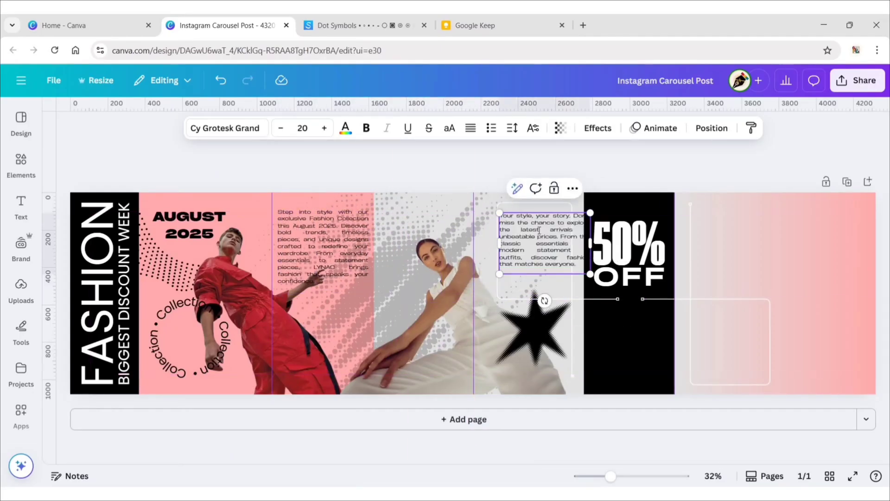
pyautogui.moveTo(590, 243); pyautogui.dragTo(566, 253)
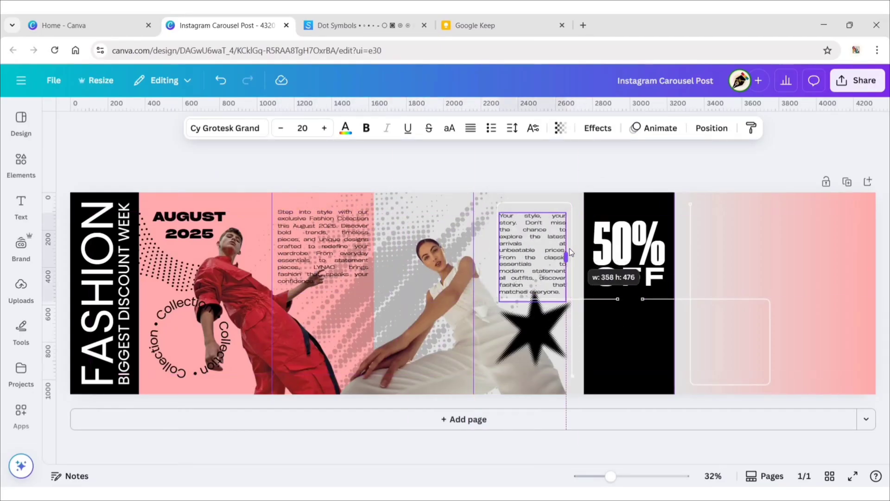
pyautogui.click(664, 153)
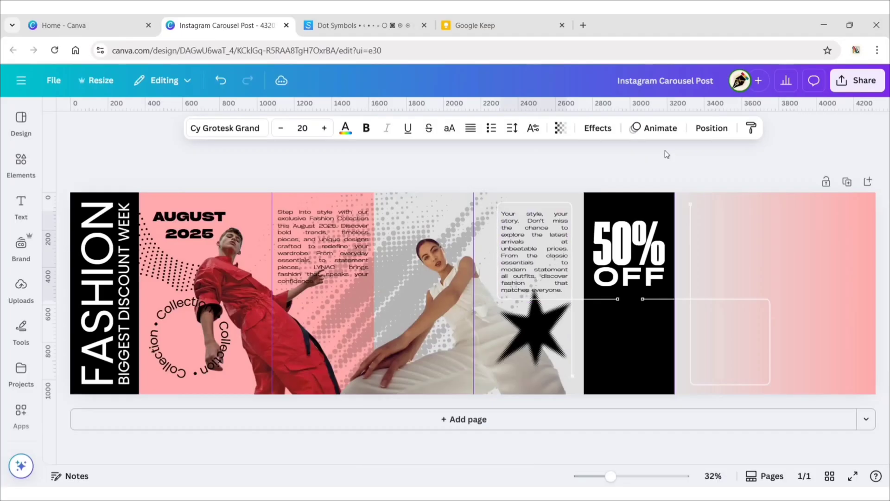
# Step: Nudge the star slightly down and duplicate the paragraph box toward the 50% OFF panel
pyautogui.moveTo(534, 338); pyautogui.dragTo(532, 350)
pyautogui.click(642, 165)
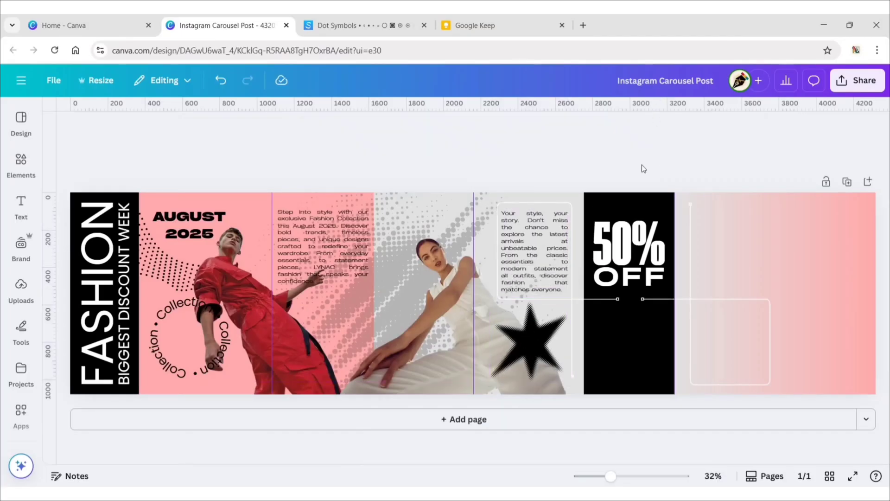
pyautogui.click(549, 234)
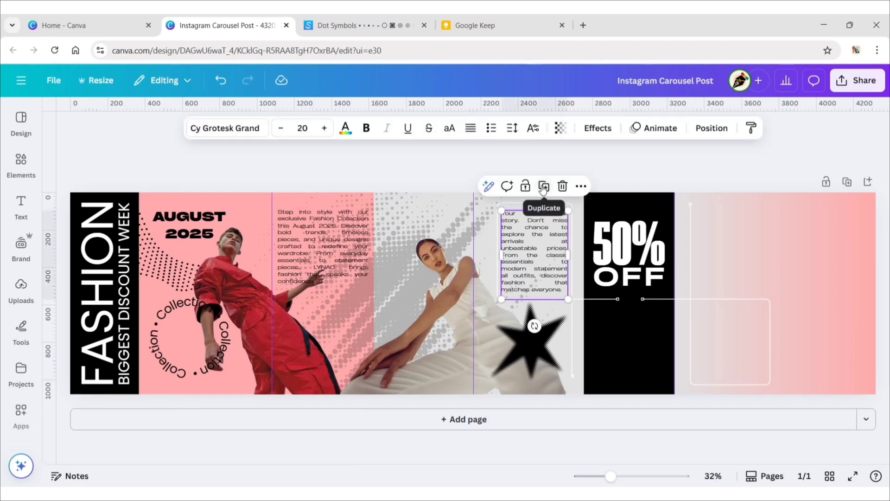
pyautogui.click(628, 340)
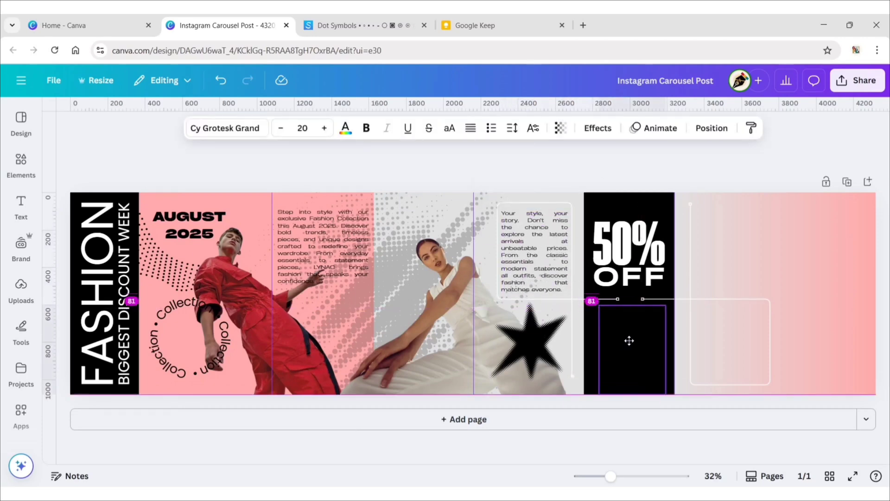
# Step: Make the duplicated text box white
pyautogui.click(351, 131)
pyautogui.click(225, 161)
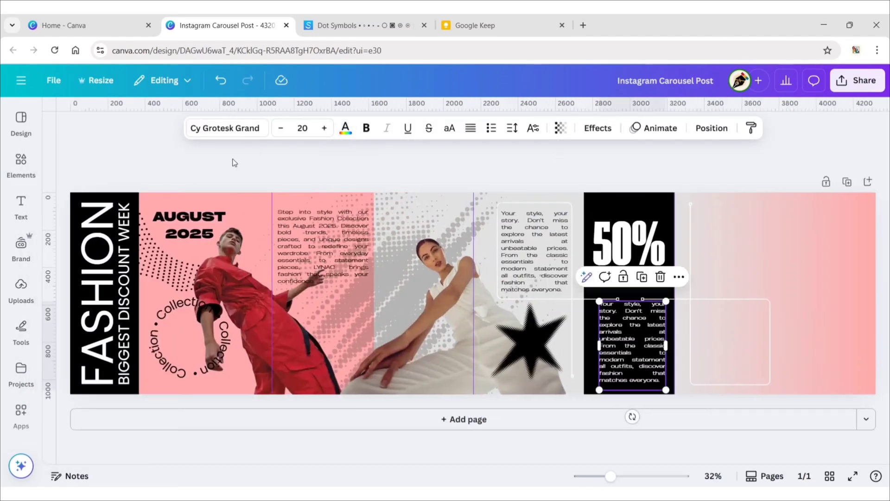
pyautogui.click(457, 164)
# Step: Paste the 'Enjoy the biggest discount' paragraph from the notes under 50% OFF and widen it
pyautogui.click(483, 25)
pyautogui.moveTo(282, 284); pyautogui.dragTo(575, 311)
pyautogui.hotkey('ctrl', 'c')
pyautogui.click(223, 26)
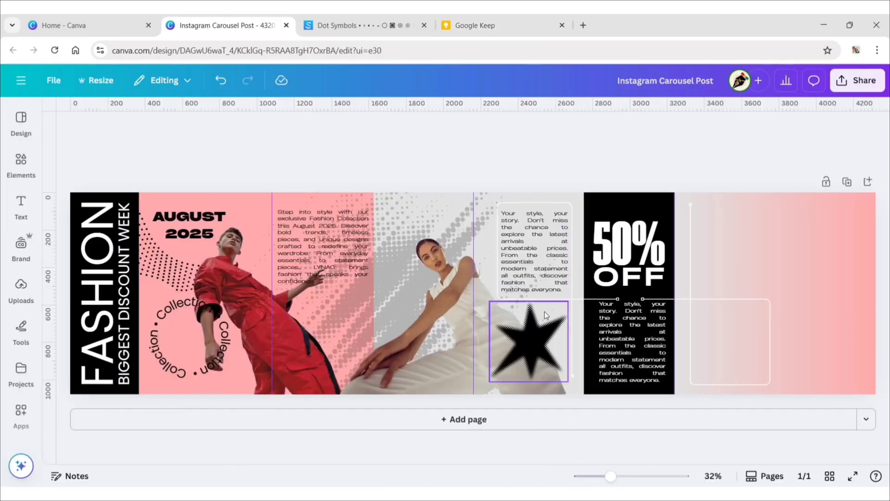
pyautogui.doubleClick(627, 321)
pyautogui.hotkey('ctrl', 'v')
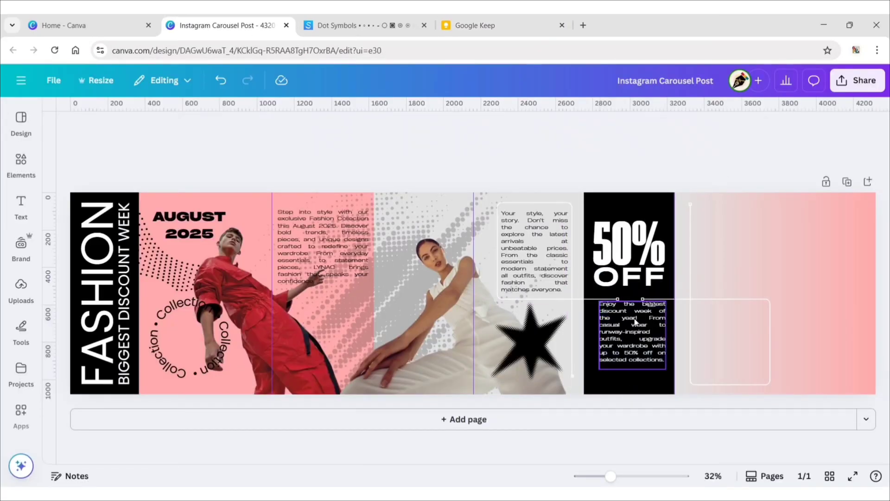
pyautogui.click(741, 163)
pyautogui.moveTo(663, 315); pyautogui.dragTo(670, 344)
pyautogui.click(655, 166)
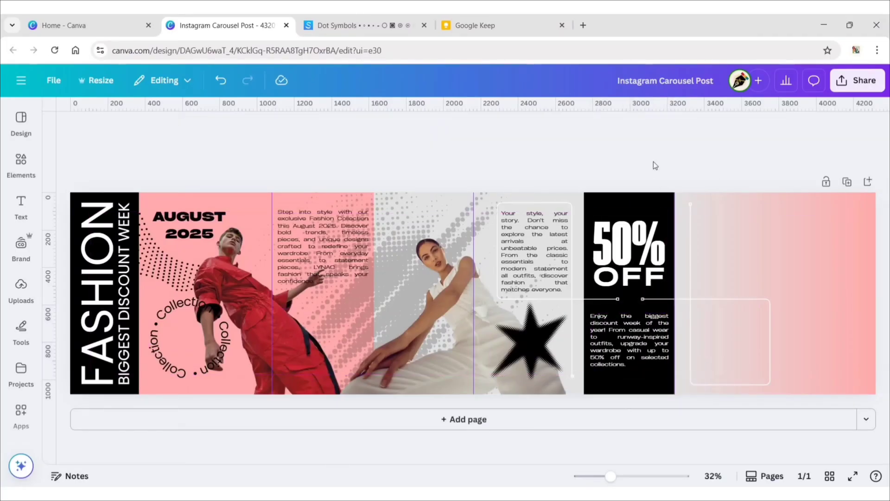
# Step: Reshape the connector line so it runs along the black panel's bottom
pyautogui.click(696, 292)
pyautogui.moveTo(727, 266); pyautogui.dragTo(824, 253)
pyautogui.moveTo(790, 193); pyautogui.dragTo(809, 291)
pyautogui.moveTo(775, 314); pyautogui.dragTo(629, 405)
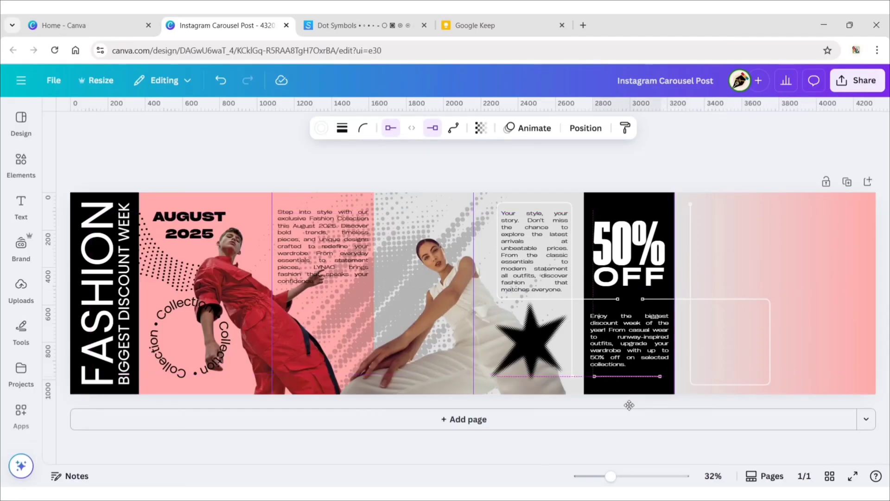
pyautogui.moveTo(660, 381); pyautogui.dragTo(667, 381)
pyautogui.click(649, 362)
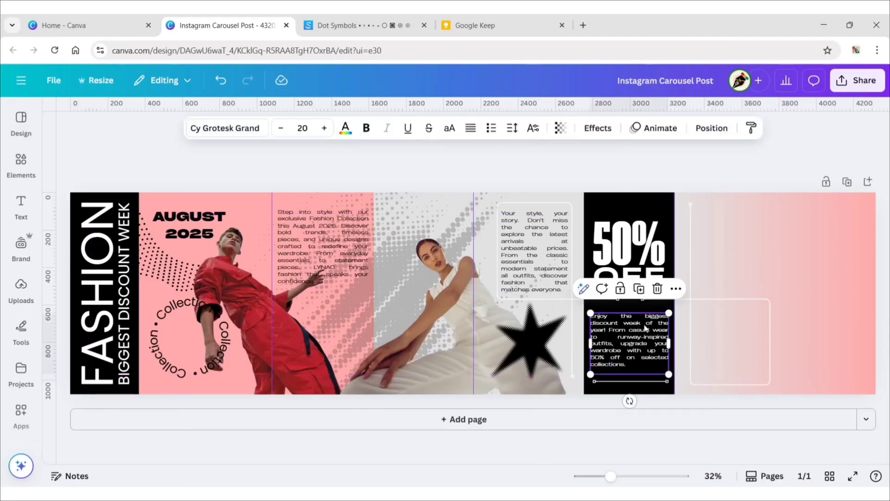
pyautogui.click(733, 357)
pyautogui.click(730, 384)
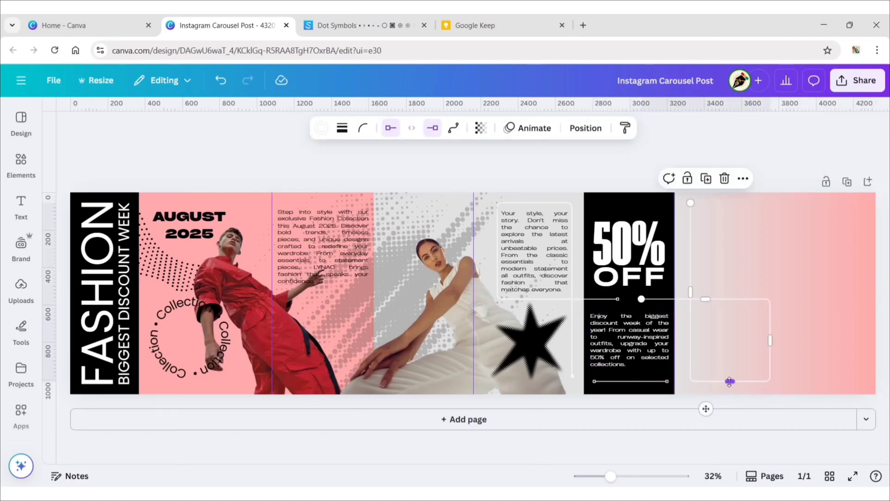
pyautogui.click(786, 234)
pyautogui.click(619, 343)
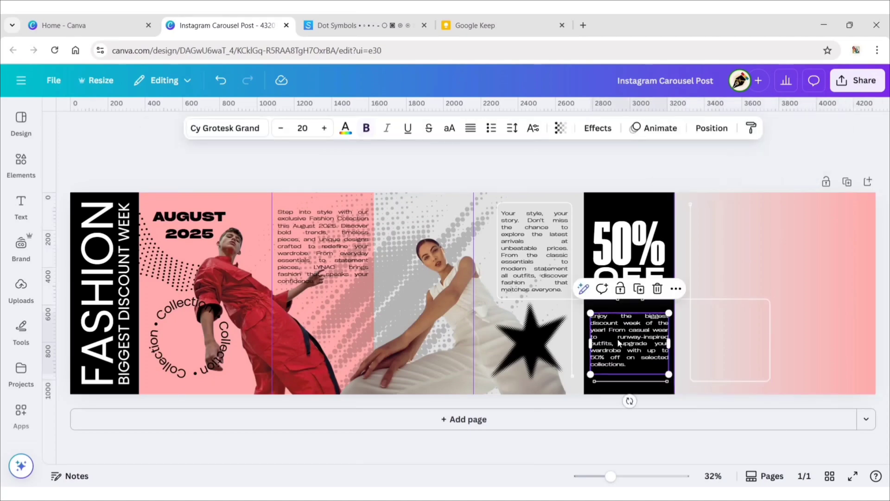
# Step: Duplicate the paragraph box into the pink panel and paste the 'Stay connected' paragraph
pyautogui.click(547, 257)
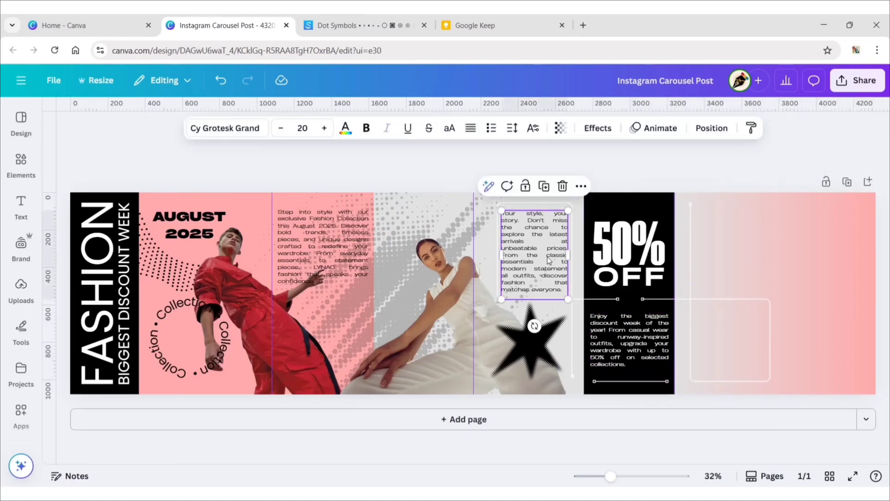
pyautogui.click(545, 187)
pyautogui.moveTo(730, 346); pyautogui.dragTo(734, 360)
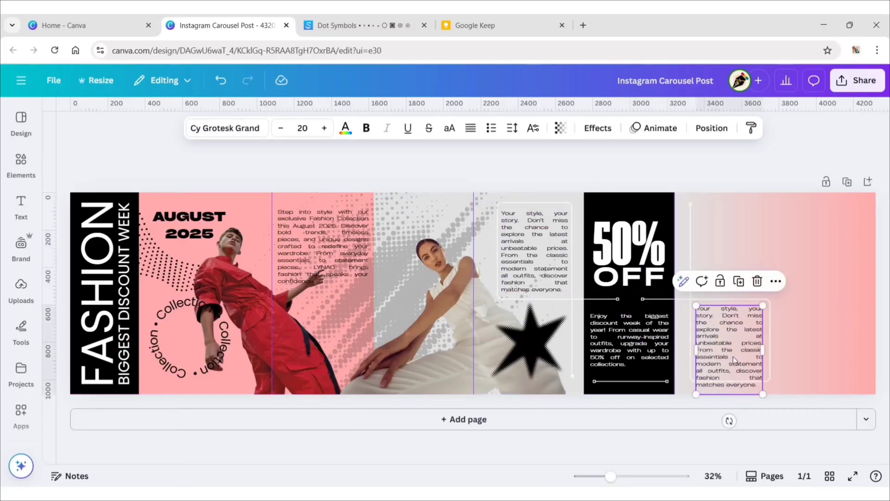
pyautogui.click(516, 29)
pyautogui.moveTo(283, 322); pyautogui.dragTo(339, 353)
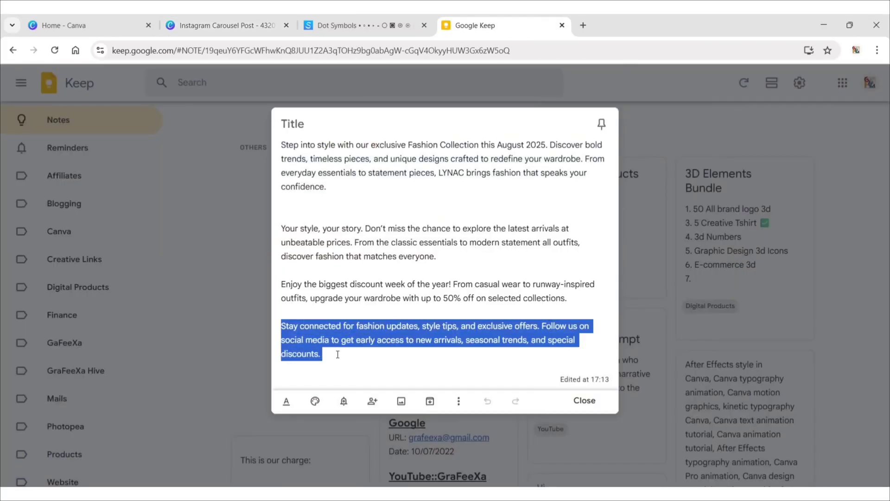
pyautogui.hotkey('ctrl', 'c')
pyautogui.click(222, 25)
pyautogui.doubleClick(746, 336)
pyautogui.hotkey('ctrl', 'a')
pyautogui.hotkey('ctrl', 'v')
pyautogui.click(777, 155)
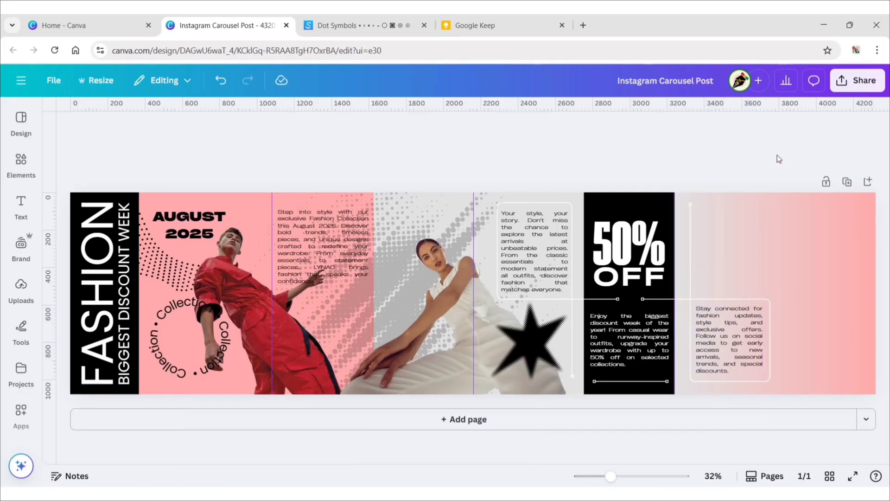
# Step: Copy the OFF text onto the last panel and retype it as 'Follow Us For More :)'
pyautogui.click(631, 278)
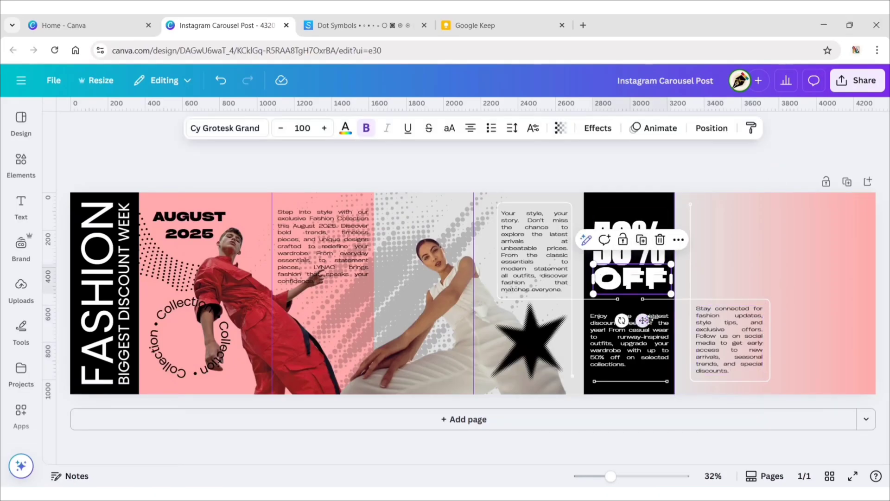
pyautogui.moveTo(647, 321); pyautogui.dragTo(773, 277)
pyautogui.doubleClick(773, 246)
pyautogui.write('Follow Us For')
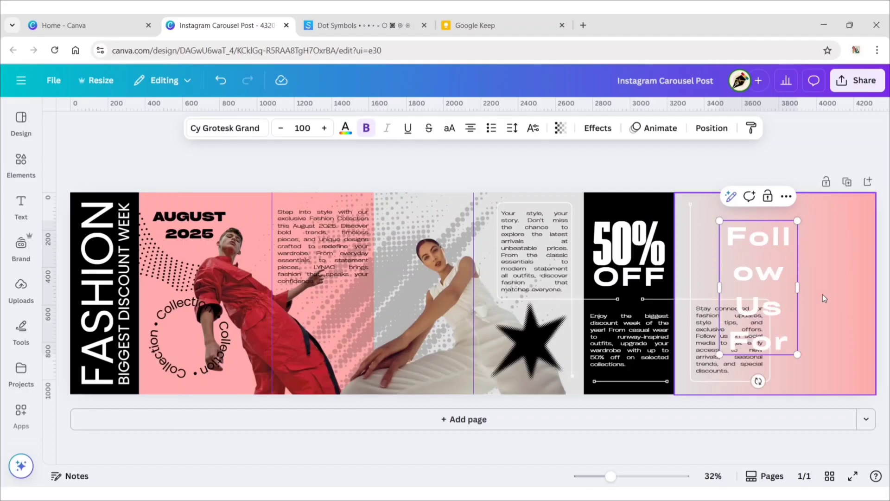
pyautogui.write(' More :)')
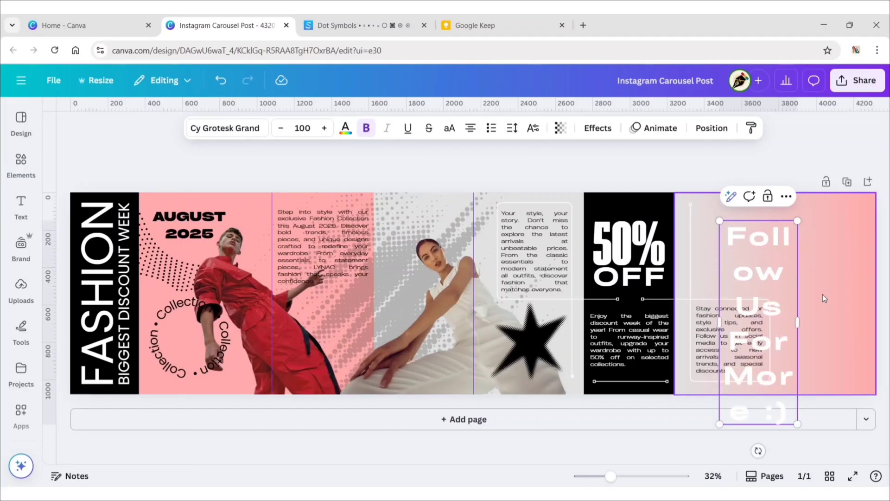
pyautogui.moveTo(798, 322); pyautogui.dragTo(875, 322)
pyautogui.moveTo(835, 267); pyautogui.dragTo(848, 252)
# Step: Set the Follow Us text's letter spacing to 0, move it to the panel top, left-align it
pyautogui.click(512, 128)
pyautogui.click(566, 175)
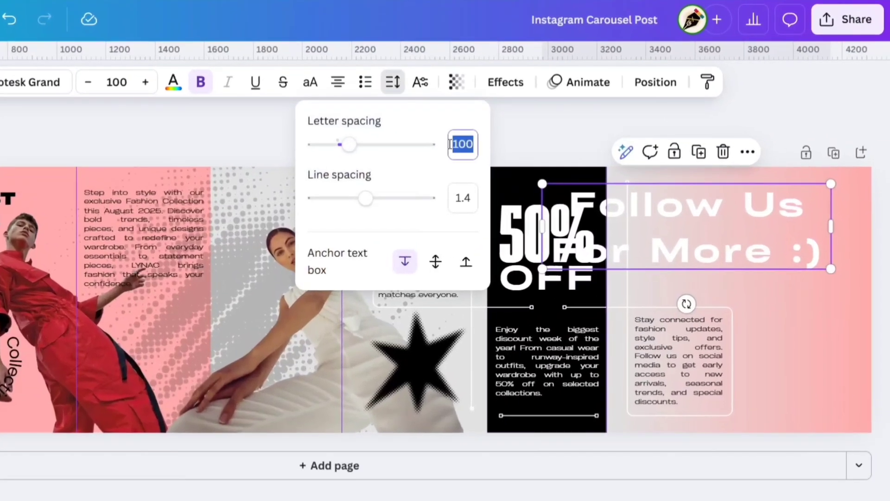
pyautogui.write('0')
pyautogui.click(675, 214)
pyautogui.moveTo(675, 215); pyautogui.dragTo(739, 213)
pyautogui.click(343, 90)
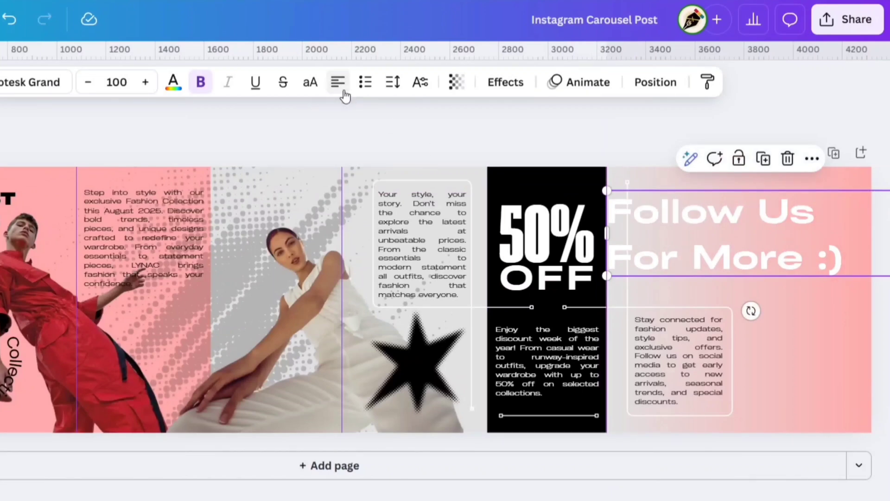
# Step: Set the Follow Us text to size 80 and reposition it on the pink panel
pyautogui.click(130, 87)
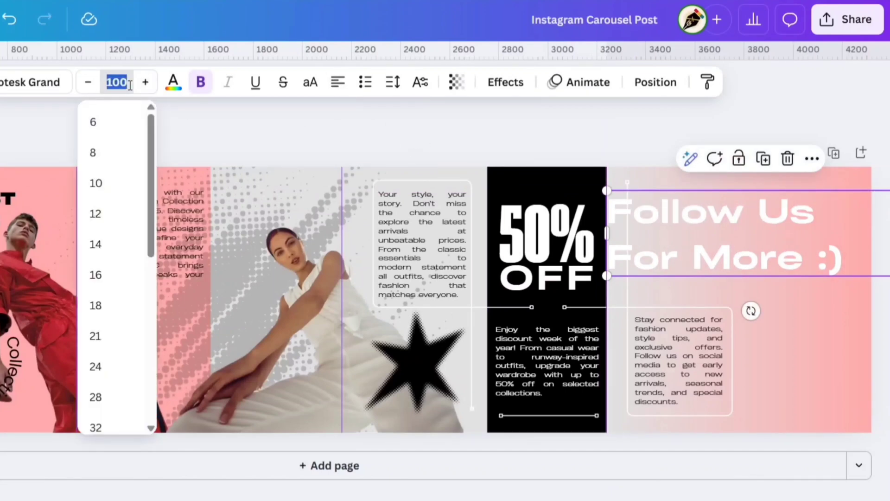
pyautogui.press('Return')
pyautogui.moveTo(724, 232); pyautogui.dragTo(614, 232)
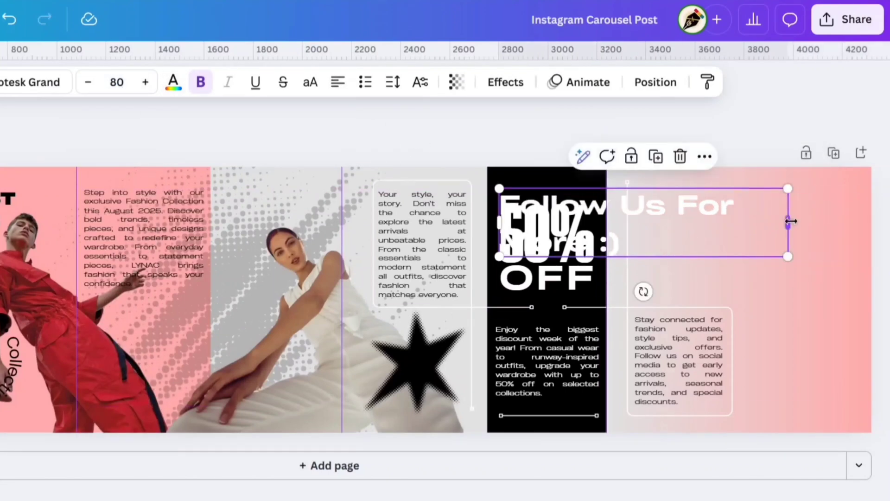
pyautogui.moveTo(789, 223); pyautogui.dragTo(700, 234)
pyautogui.moveTo(586, 227); pyautogui.dragTo(731, 215)
# Step: Make the Follow Us text uppercase, wrapped onto two lines, in dark red
pyautogui.click(311, 83)
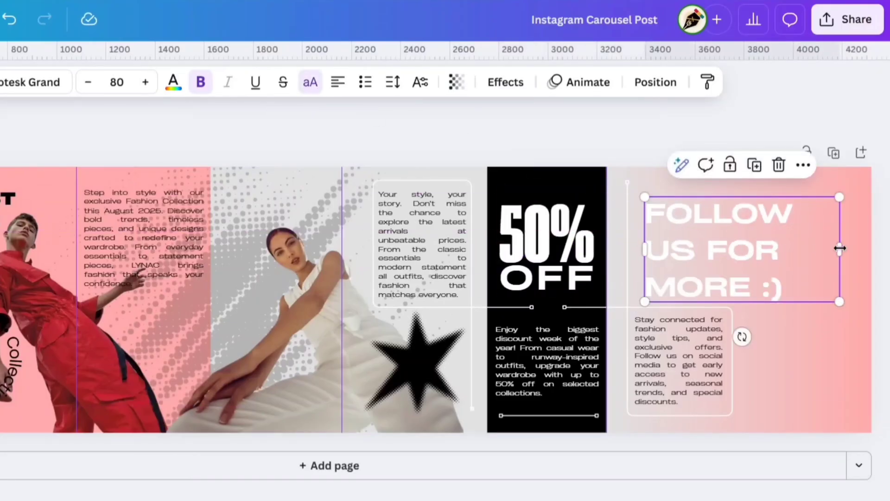
pyautogui.moveTo(840, 248); pyautogui.dragTo(868, 251)
pyautogui.moveTo(753, 218); pyautogui.dragTo(755, 233)
pyautogui.click(174, 82)
pyautogui.click(168, 382)
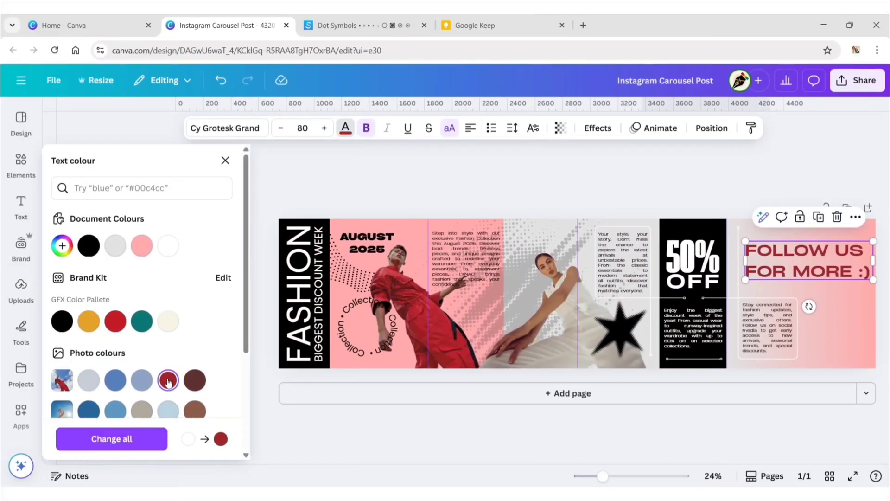
pyautogui.click(718, 180)
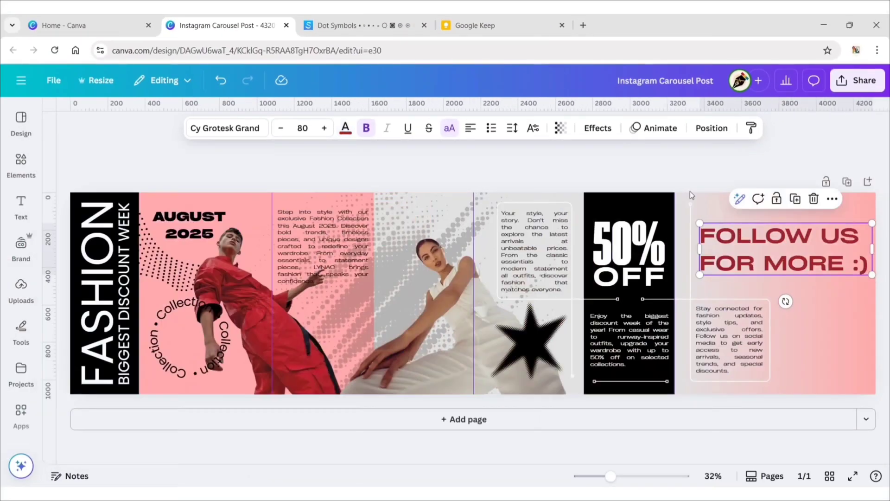
pyautogui.click(723, 155)
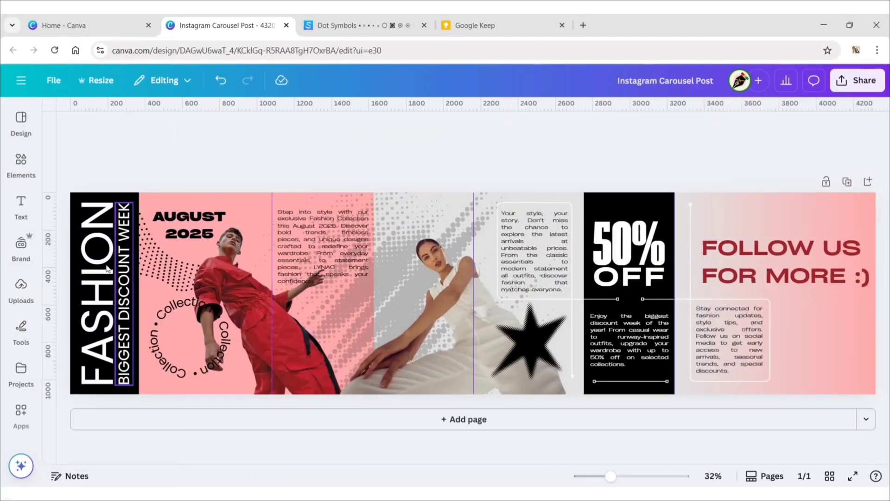
# Step: Add the L logo from Uploads and shrink it into the last panel's top-right corner
pyautogui.click(21, 290)
pyautogui.click(85, 274)
pyautogui.click(21, 290)
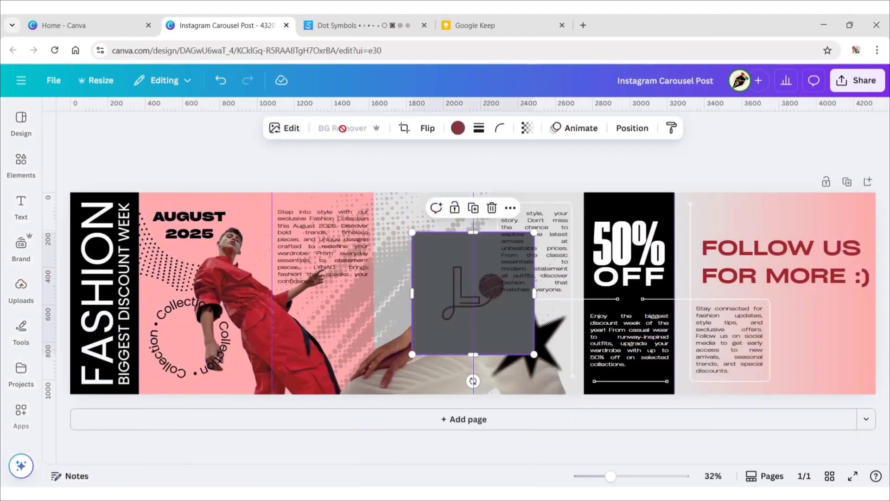
pyautogui.moveTo(460, 287); pyautogui.dragTo(760, 200)
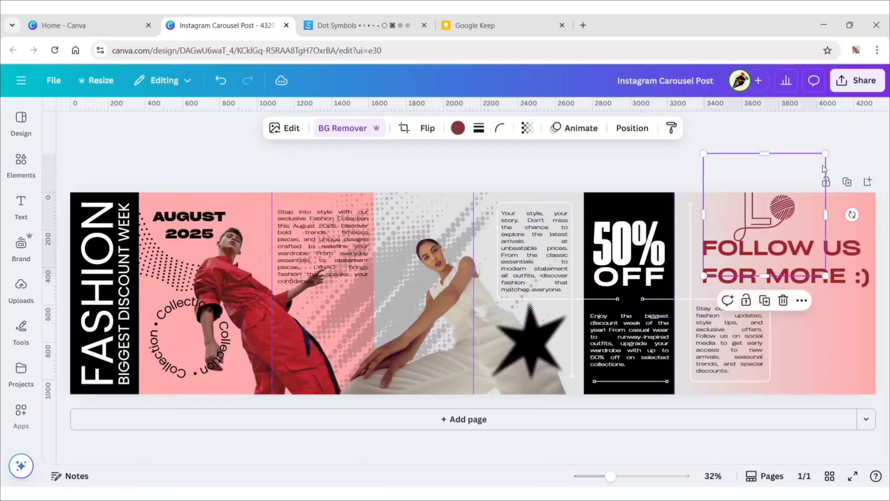
pyautogui.moveTo(823, 234); pyautogui.dragTo(788, 235)
pyautogui.moveTo(733, 232); pyautogui.dragTo(851, 226)
pyautogui.click(566, 173)
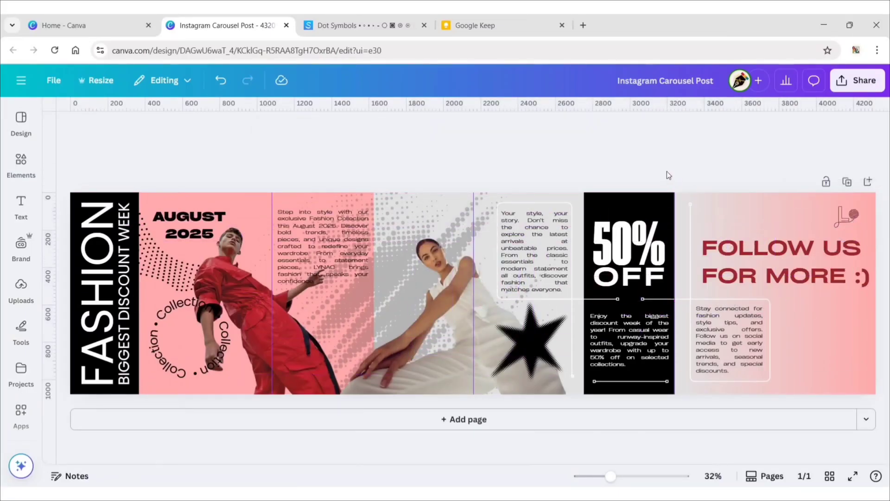
# Step: Search Elements for 'thread circle' and add the scribbled circle graphic near the corner
pyautogui.click(21, 162)
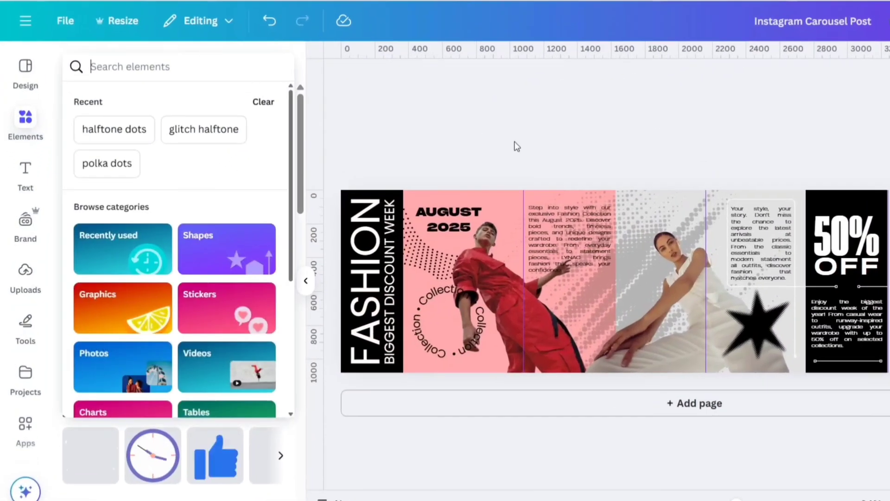
pyautogui.write('thread circle')
pyautogui.press('Return')
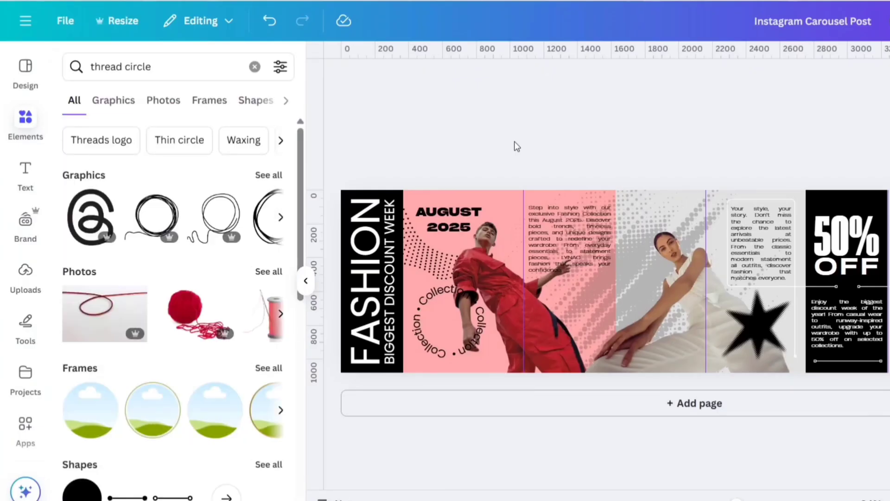
pyautogui.click(121, 100)
pyautogui.click(181, 216)
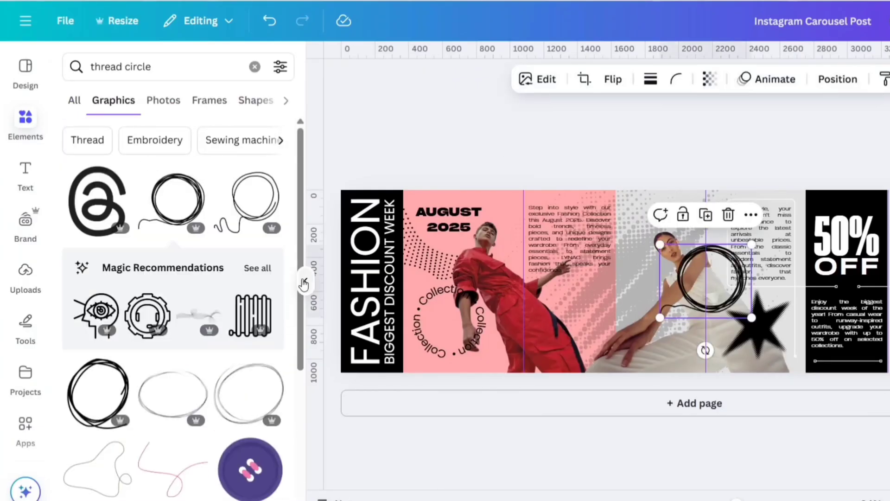
pyautogui.click(306, 281)
pyautogui.moveTo(576, 289); pyautogui.dragTo(889, 158)
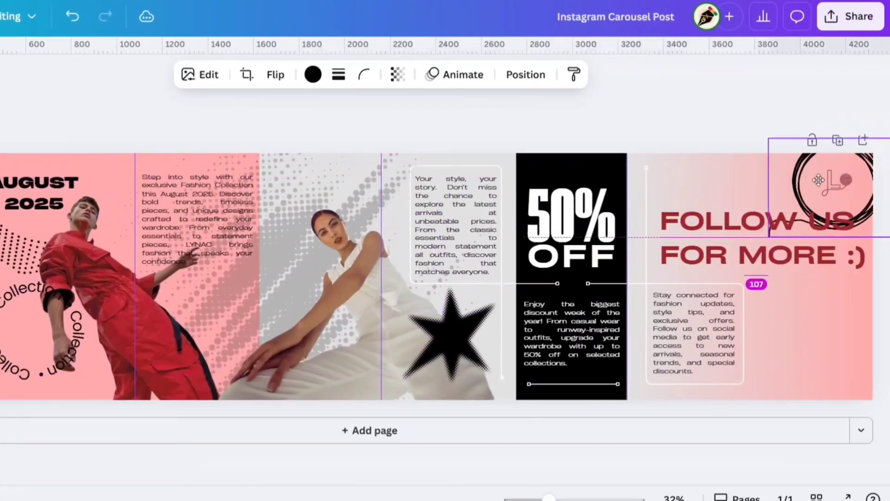
# Step: Resize the thread circle around the L logo and colour it red
pyautogui.scroll(5, 730, 125)
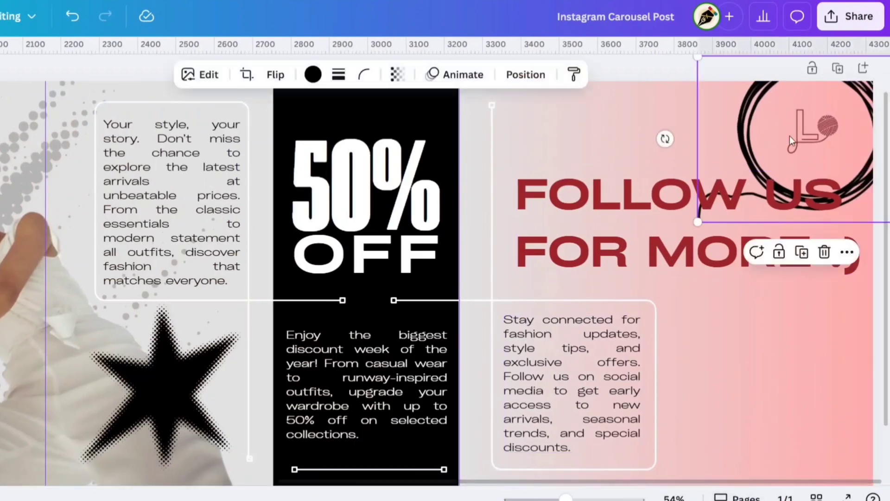
pyautogui.moveTo(781, 140); pyautogui.dragTo(817, 122)
pyautogui.moveTo(850, 159); pyautogui.dragTo(871, 174)
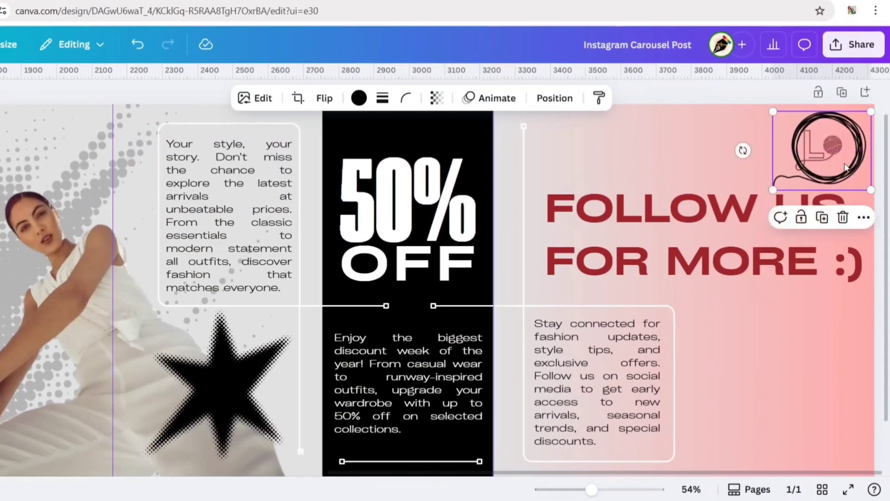
pyautogui.click(313, 75)
pyautogui.click(139, 201)
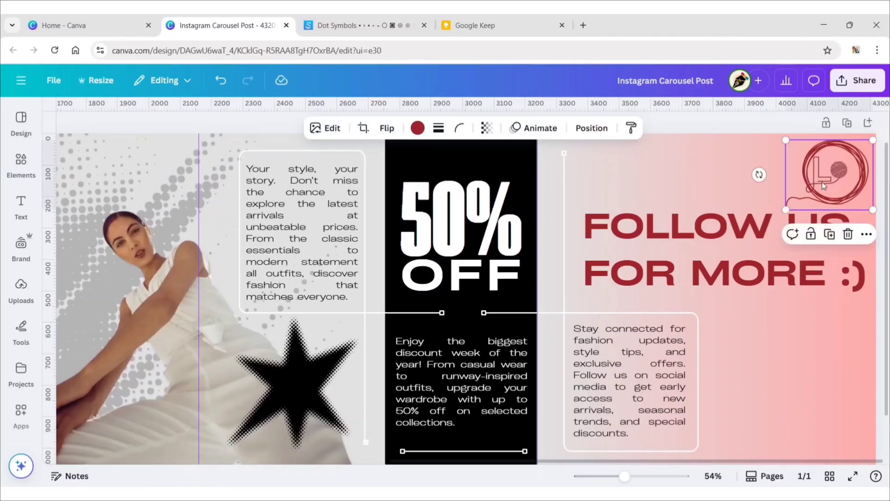
# Step: Adjust the layer order, then shrink and nudge the L logo to sit inside the circle
pyautogui.click(584, 133)
pyautogui.scroll(-5, 156, 307)
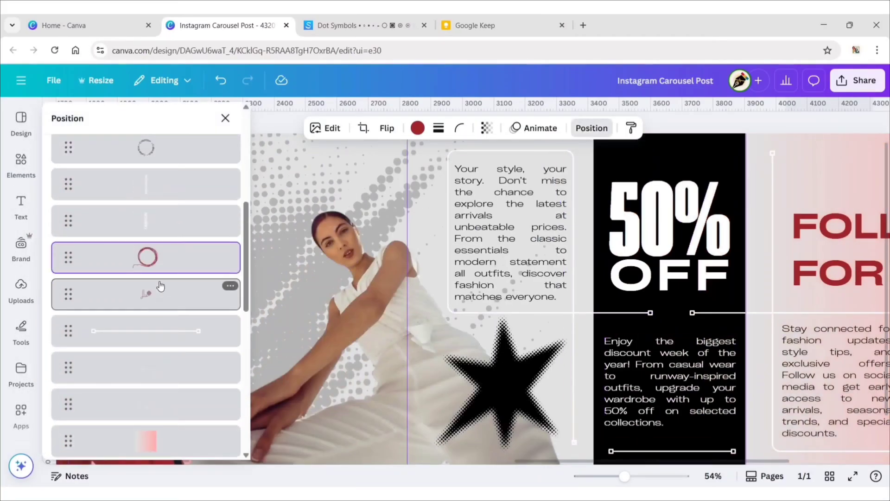
pyautogui.click(225, 118)
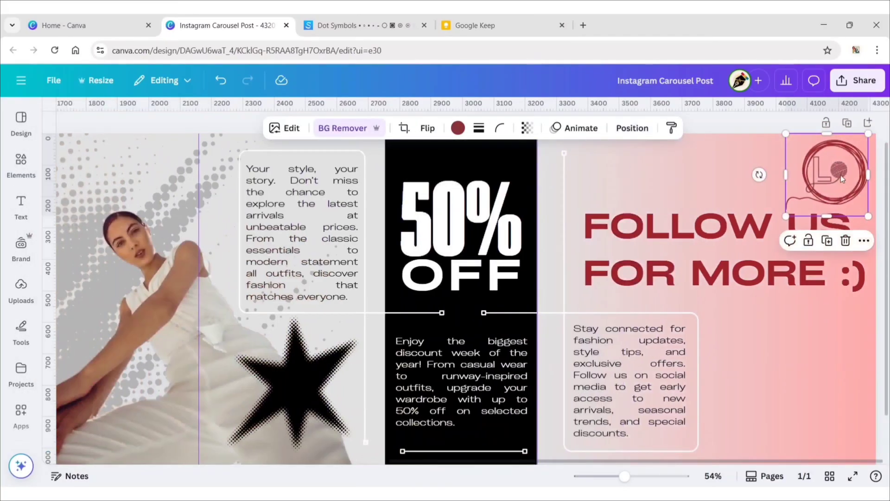
pyautogui.moveTo(830, 171); pyautogui.dragTo(847, 159)
pyautogui.moveTo(878, 133); pyautogui.dragTo(871, 139)
pyautogui.moveTo(849, 182); pyautogui.dragTo(821, 187)
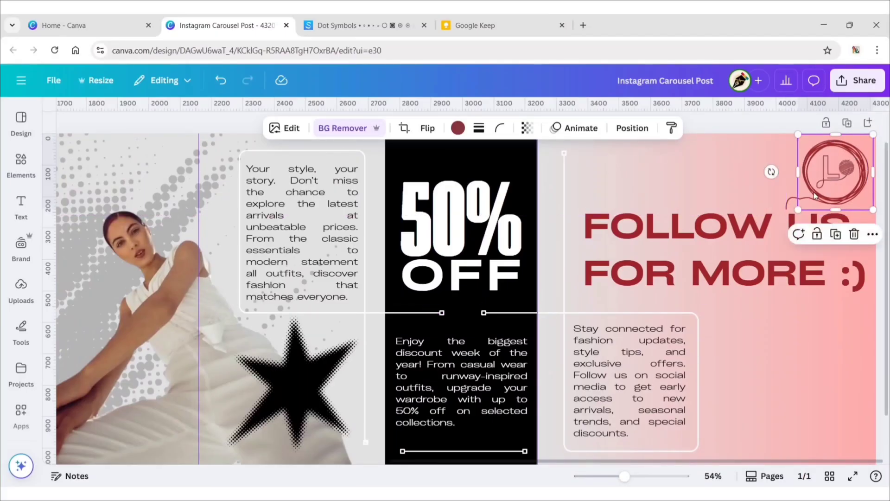
# Step: Recolour the FOLLOW US FOR MORE heading to the logo's dark red and nudge it slightly up-left
pyautogui.click(417, 129)
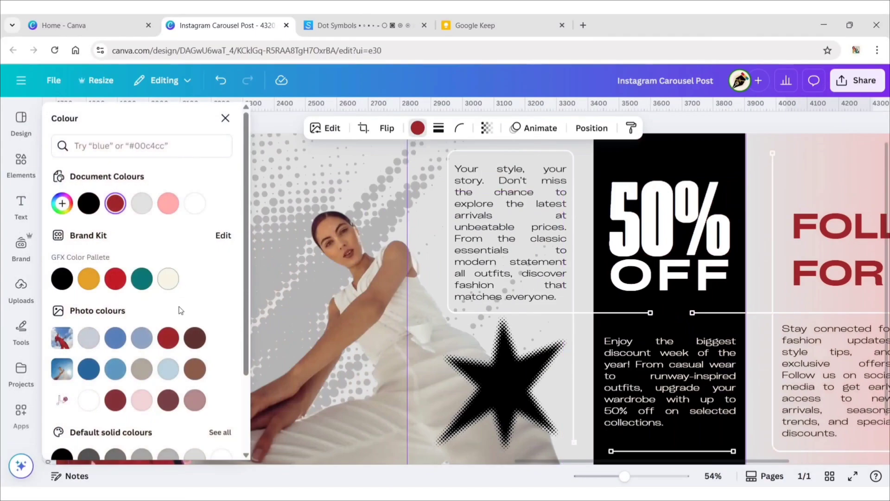
pyautogui.click(835, 251)
pyautogui.click(345, 128)
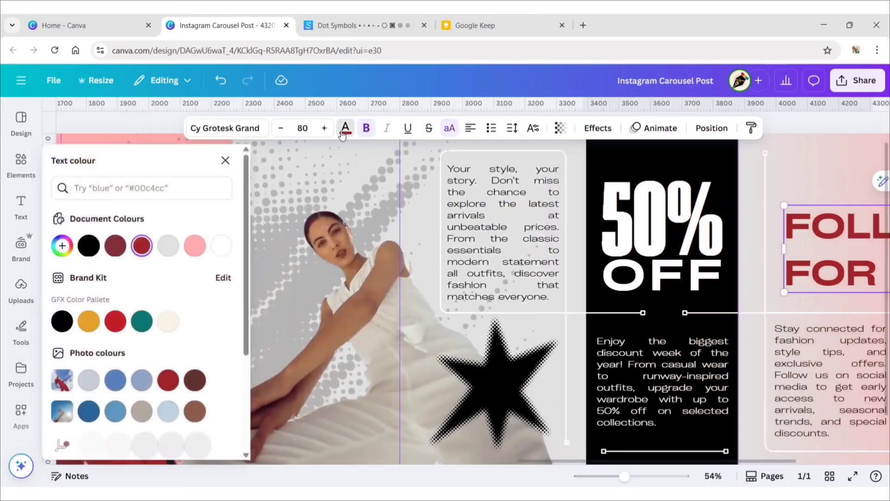
pyautogui.click(119, 384)
pyautogui.click(809, 353)
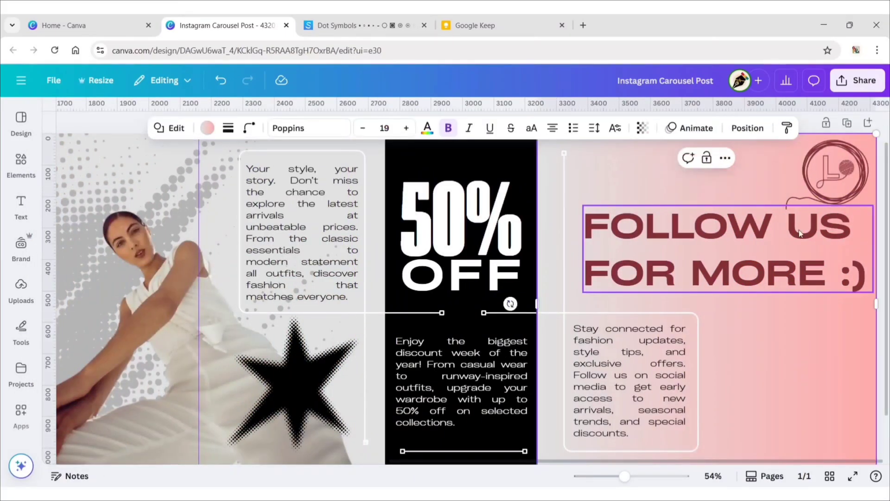
pyautogui.moveTo(799, 233); pyautogui.dragTo(795, 228)
pyautogui.click(596, 124)
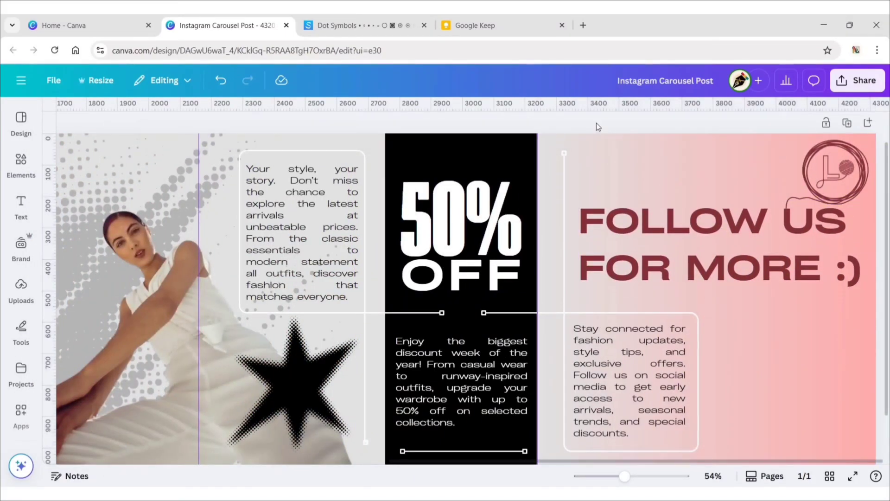
pyautogui.scroll(-5, 596, 123)
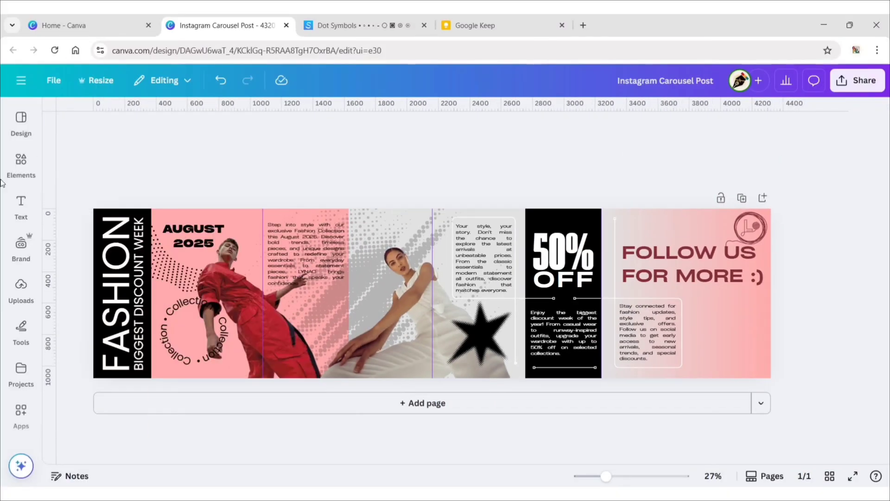
# Step: Add Pinterest, X, Facebook and Instagram icons from recently used Elements
pyautogui.click(21, 165)
pyautogui.click(221, 177)
pyautogui.click(82, 294)
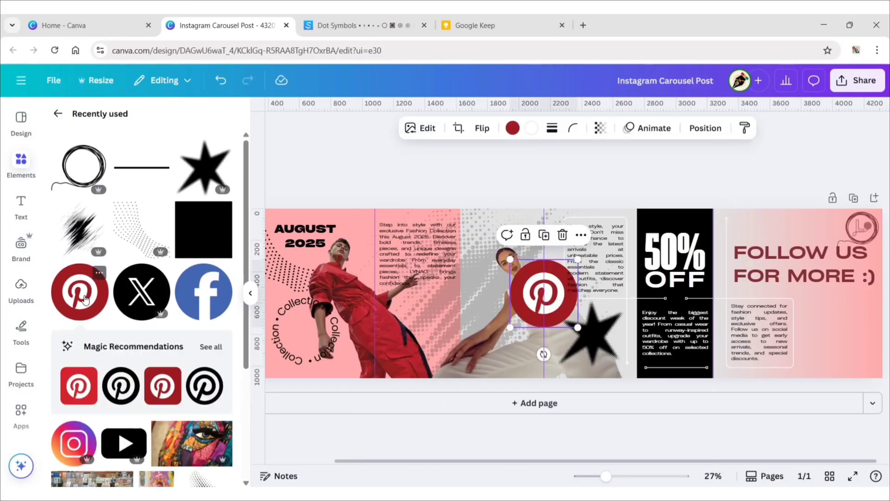
pyautogui.click(142, 292)
pyautogui.click(204, 292)
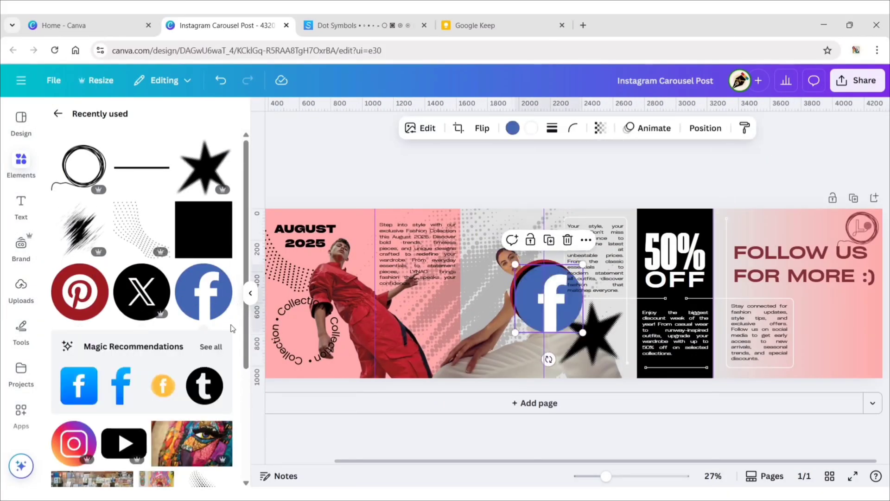
pyautogui.click(73, 443)
pyautogui.click(251, 293)
# Step: Move the icons onto the Follow Us panel and resize them, giving Facebook a 150 px width
pyautogui.moveTo(479, 298); pyautogui.dragTo(507, 325)
pyautogui.moveTo(541, 291); pyautogui.dragTo(500, 334)
pyautogui.click(600, 129)
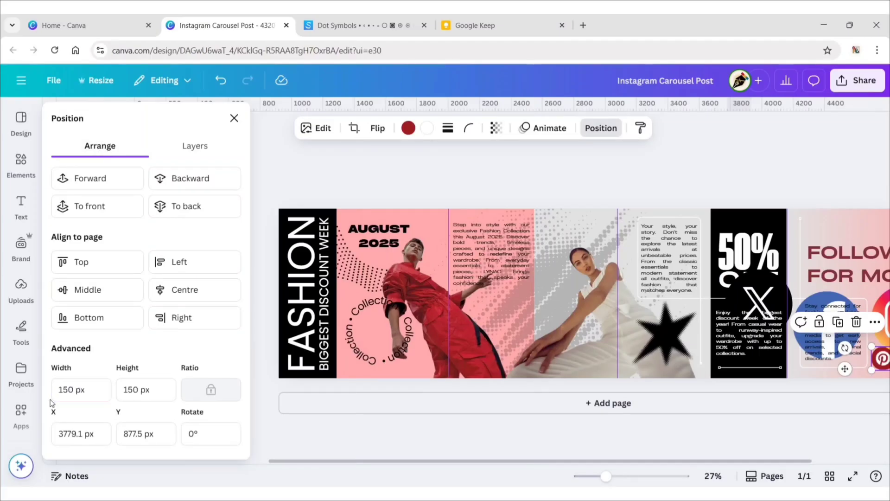
pyautogui.press('Escape')
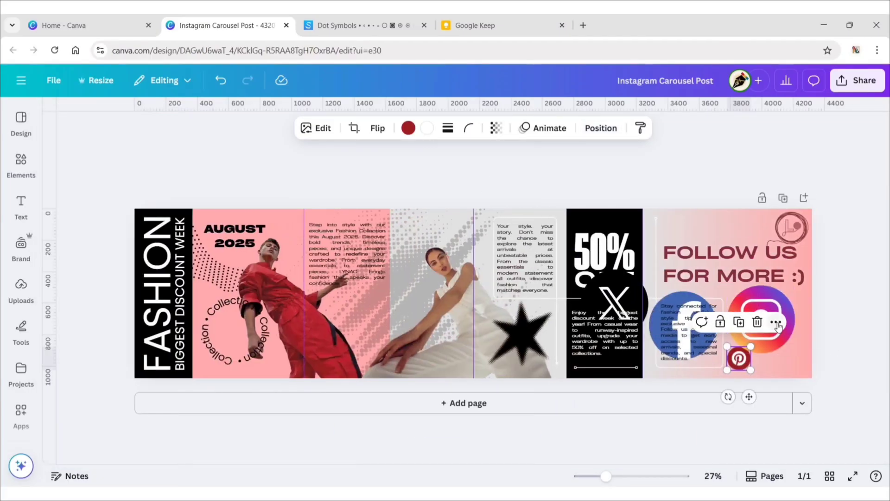
pyautogui.moveTo(634, 305); pyautogui.dragTo(780, 328)
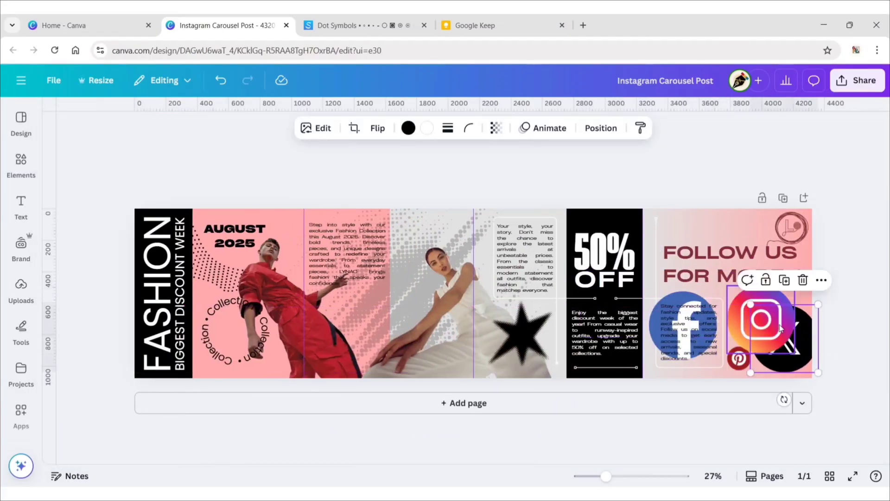
pyautogui.click(599, 131)
pyautogui.press('Tab')
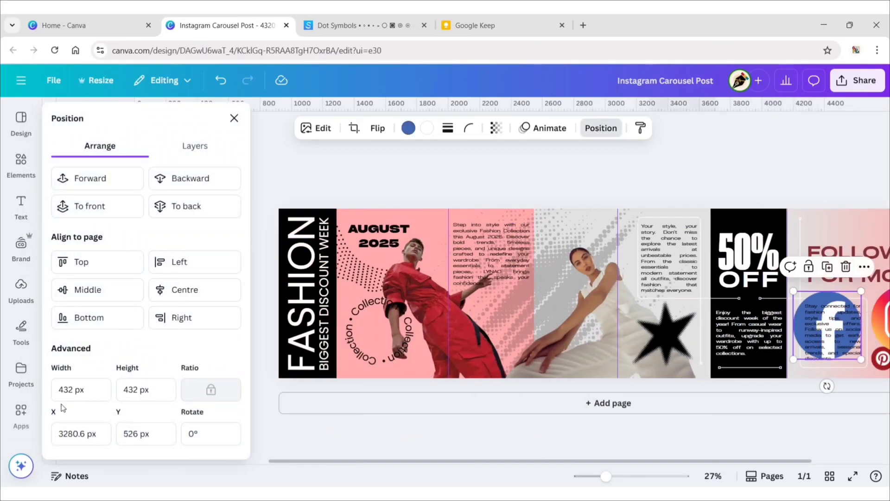
pyautogui.write('0')
pyautogui.press('Return')
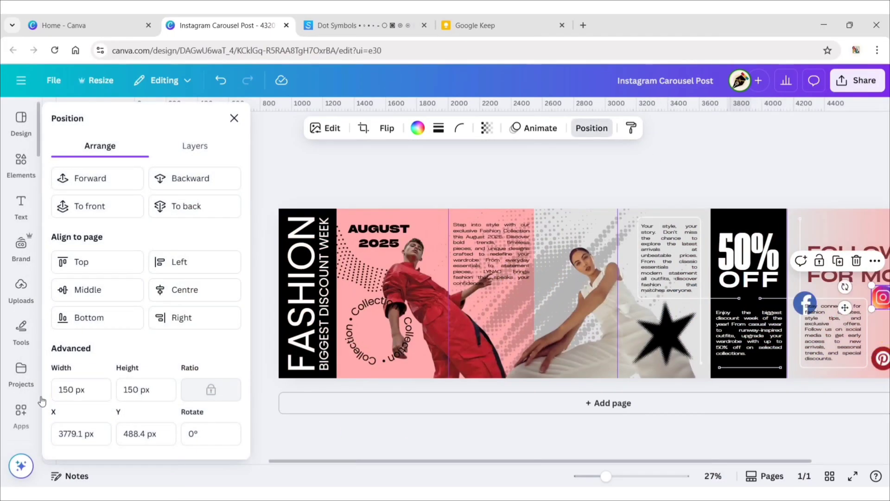
pyautogui.click(726, 163)
# Step: Arrange the four icons into a two-by-two grid, Pinterest and Instagram above Facebook and X
pyautogui.click(660, 302)
pyautogui.moveTo(660, 302); pyautogui.dragTo(807, 402)
pyautogui.click(763, 318)
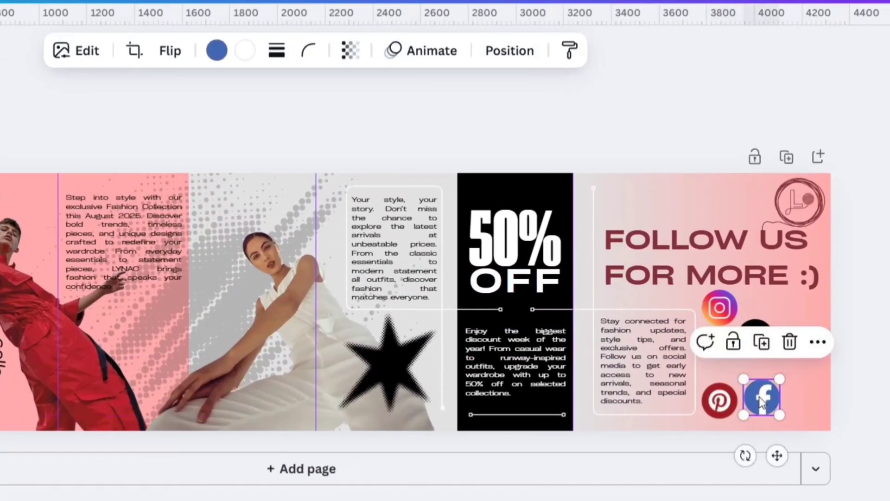
pyautogui.moveTo(719, 400); pyautogui.dragTo(788, 329)
pyautogui.click(722, 330)
pyautogui.click(768, 400)
pyautogui.moveTo(767, 400); pyautogui.dragTo(729, 378)
pyautogui.click(807, 402)
pyautogui.moveTo(807, 401); pyautogui.dragTo(789, 374)
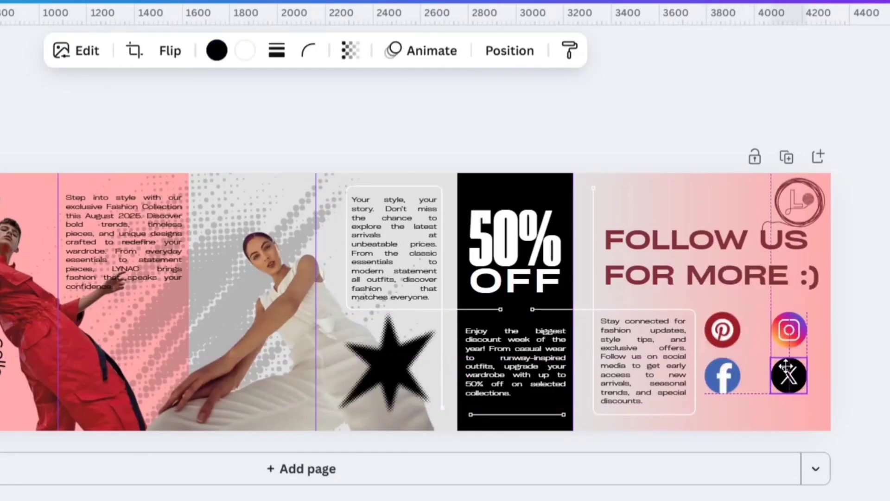
pyautogui.press('Escape')
pyautogui.click(680, 274)
pyautogui.click(728, 186)
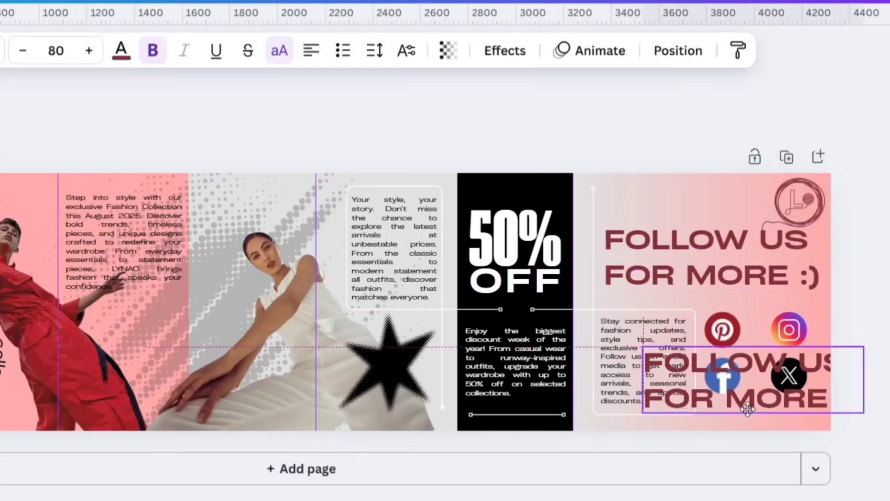
pyautogui.doubleClick(751, 387)
pyautogui.write('@LYNA')
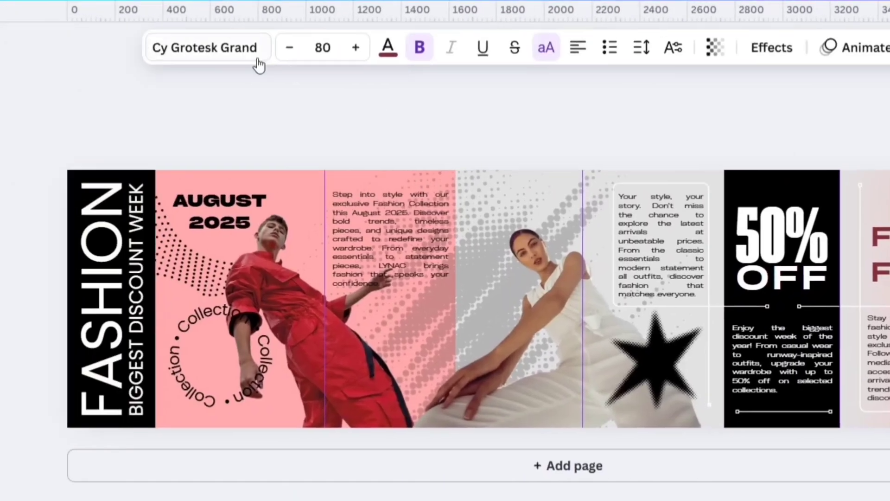
pyautogui.click(253, 56)
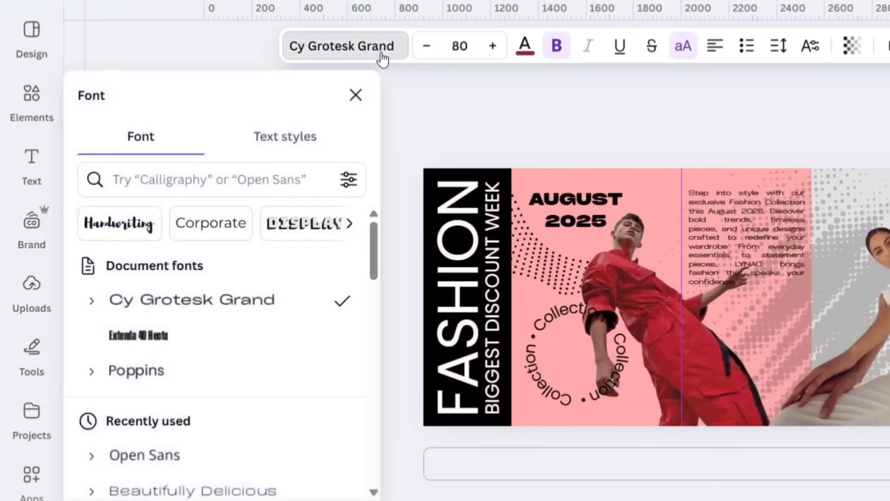
pyautogui.click(92, 301)
pyautogui.click(199, 406)
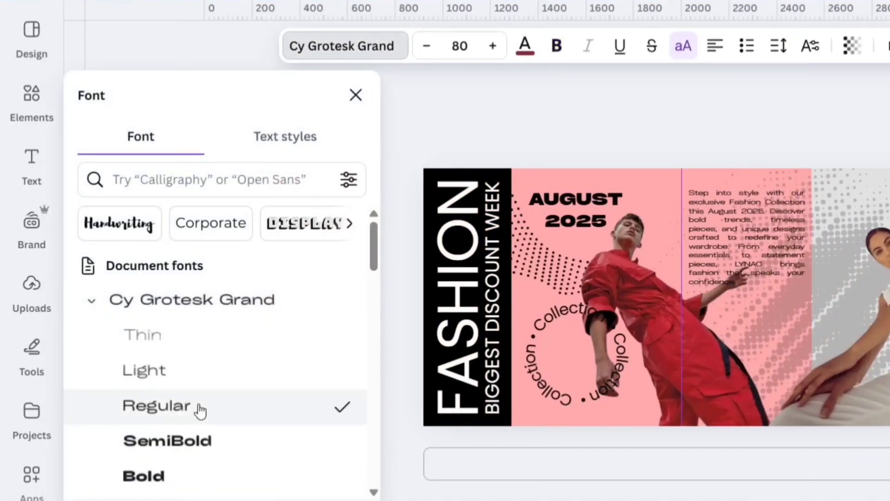
pyautogui.click(353, 97)
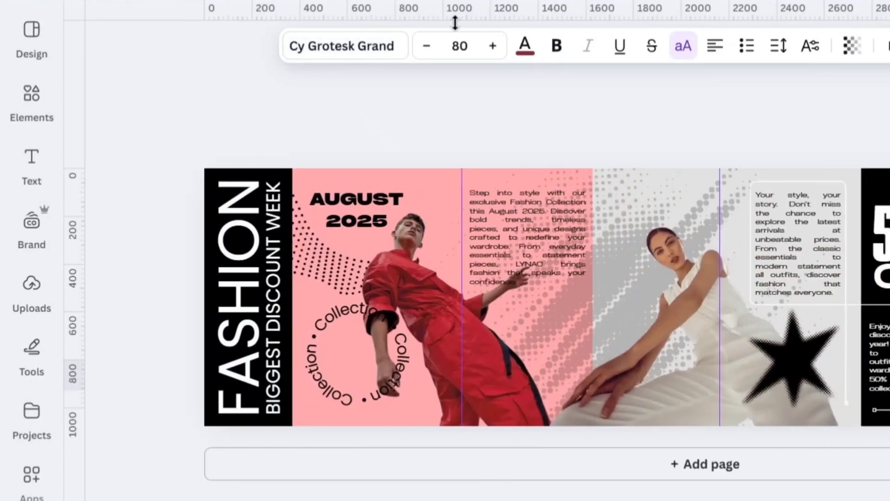
pyautogui.click(462, 49)
pyautogui.write('40')
pyautogui.press('Return')
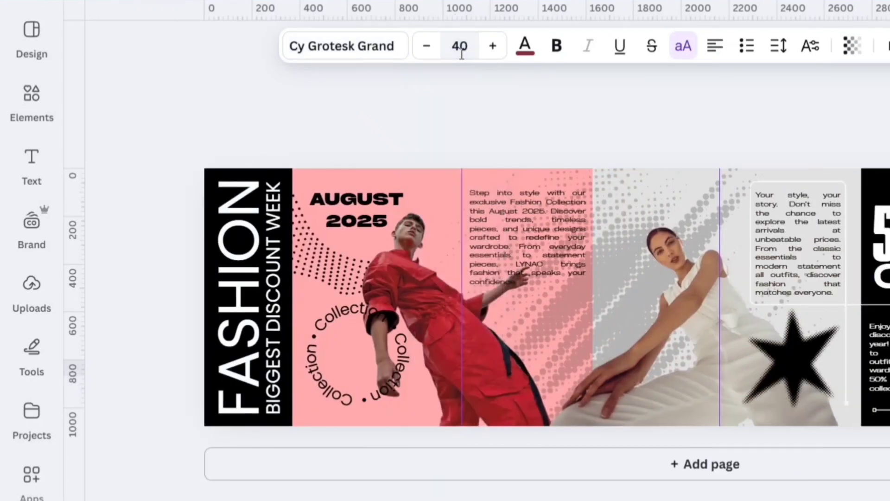
pyautogui.click(534, 52)
pyautogui.click(133, 224)
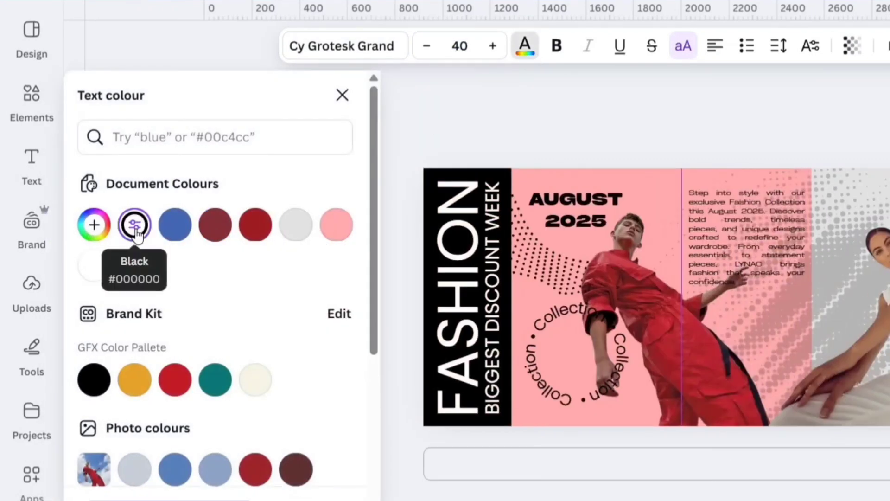
pyautogui.click(341, 94)
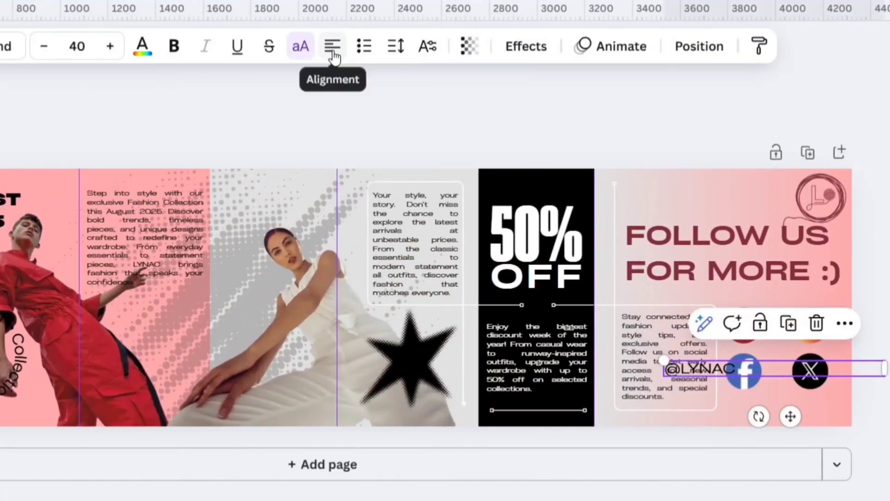
pyautogui.moveTo(885, 368); pyautogui.dragTo(825, 369)
pyautogui.moveTo(762, 416); pyautogui.dragTo(794, 449)
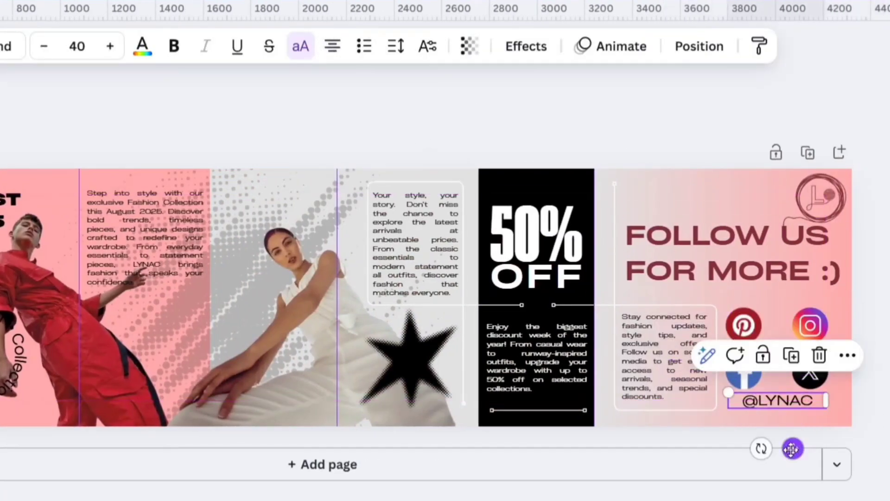
pyautogui.click(111, 46)
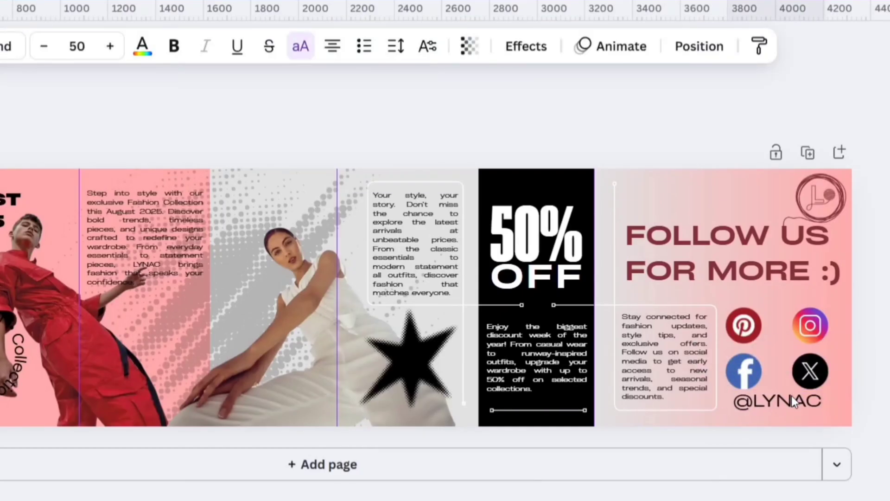
# Step: Line up the Facebook icon with Pinterest and review the finished panel
pyautogui.click(744, 325)
pyautogui.click(805, 326)
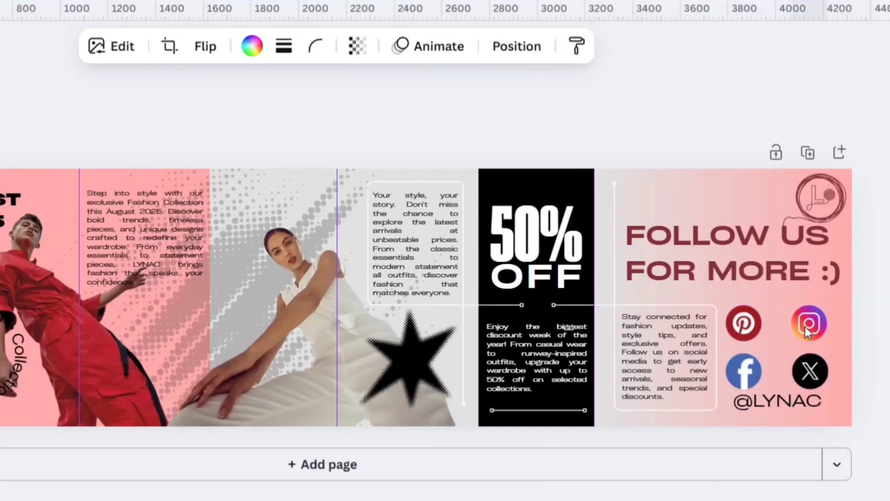
pyautogui.click(736, 380)
pyautogui.moveTo(736, 380); pyautogui.dragTo(737, 380)
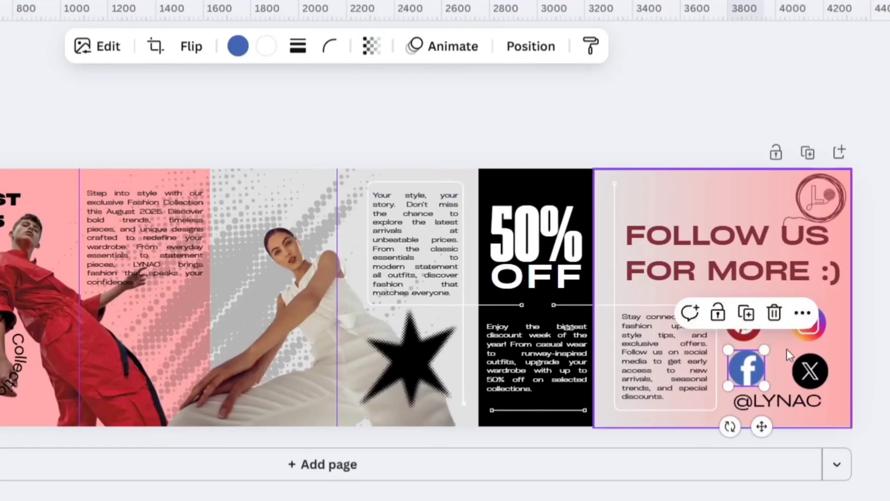
pyautogui.click(827, 376)
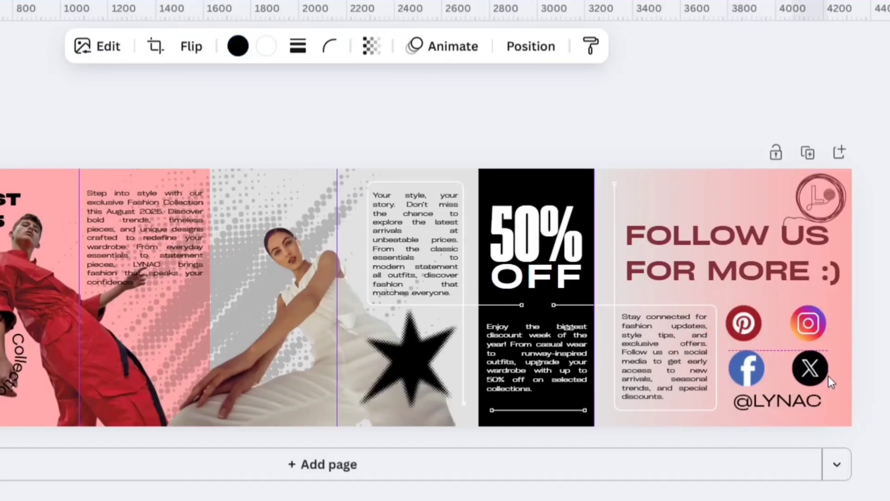
pyautogui.click(828, 376)
pyautogui.press('Escape')
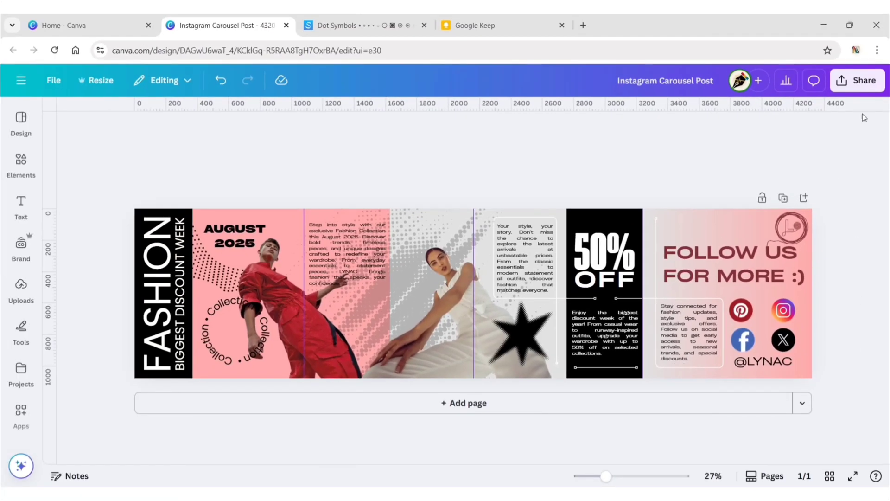
# Step: Download the carousel design as a PNG via Share
pyautogui.click(857, 80)
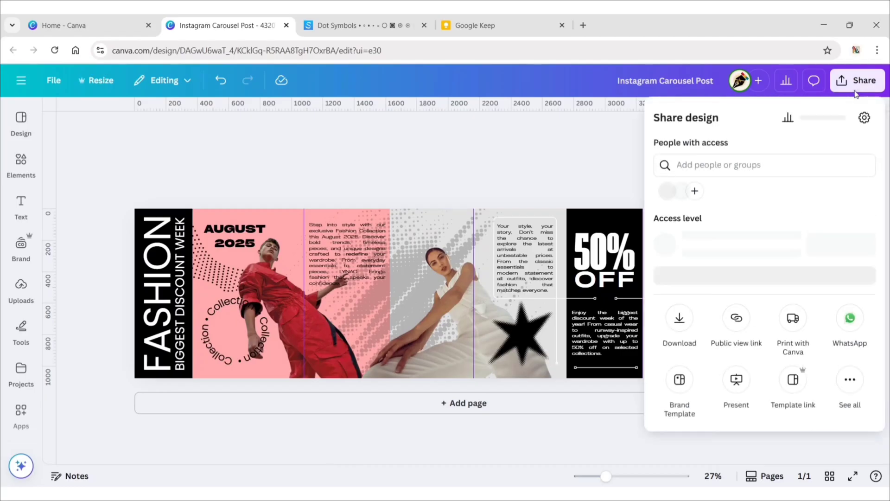
pyautogui.click(680, 320)
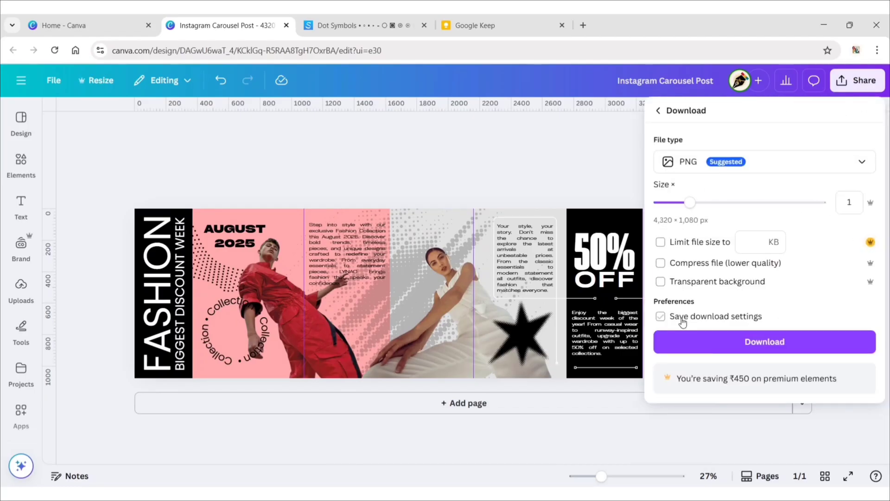
pyautogui.click(749, 343)
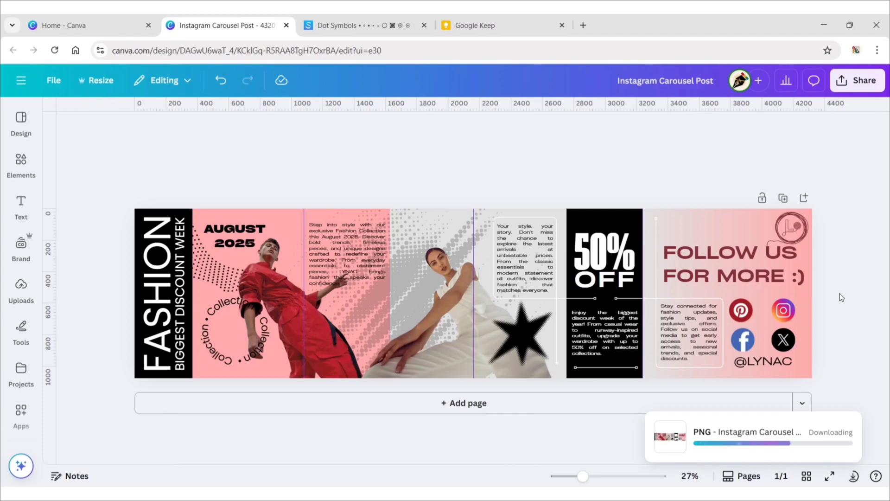
# Step: Search the web for 'instagram carousel maker' and open the CarouselMaker image splitter page
pyautogui.click(584, 24)
pyautogui.write('instagram ca')
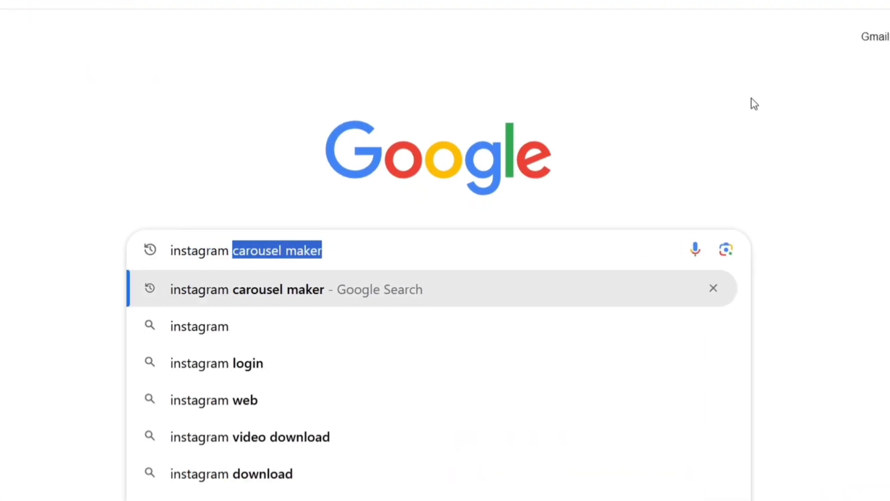
pyautogui.write('rousel m')
pyautogui.press('Return')
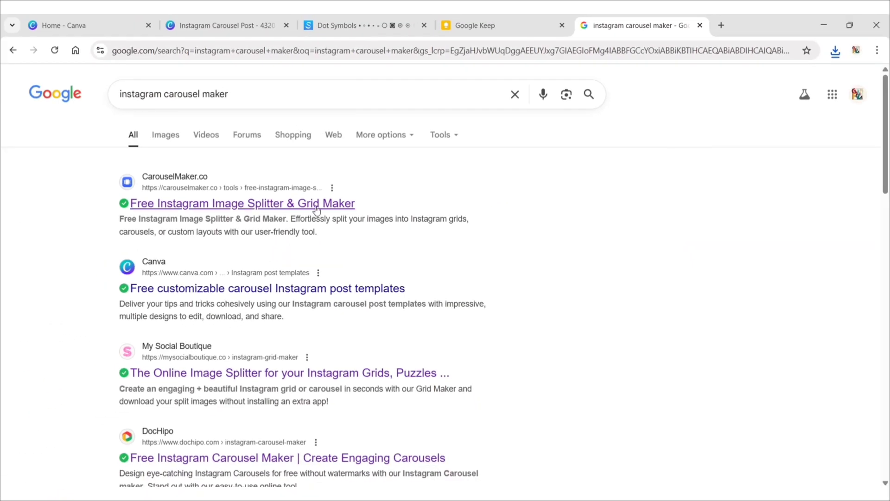
pyautogui.click(309, 205)
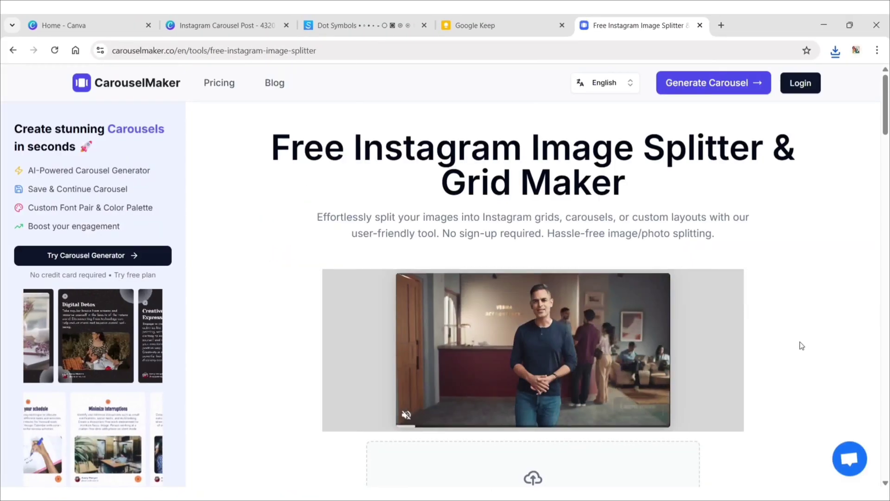
# Step: Upload the Instagram Carousel Post PNG to CarouselMaker
pyautogui.scroll(-5, 553, 276)
pyautogui.click(554, 273)
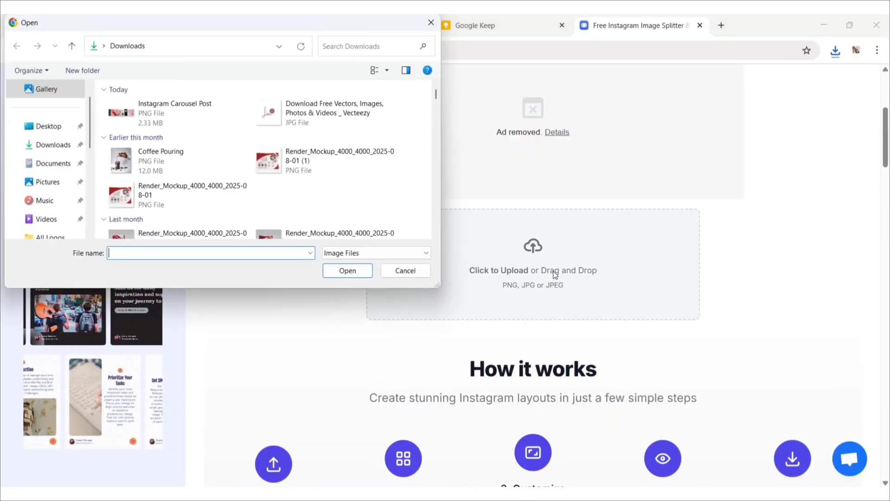
pyautogui.click(175, 109)
pyautogui.click(347, 271)
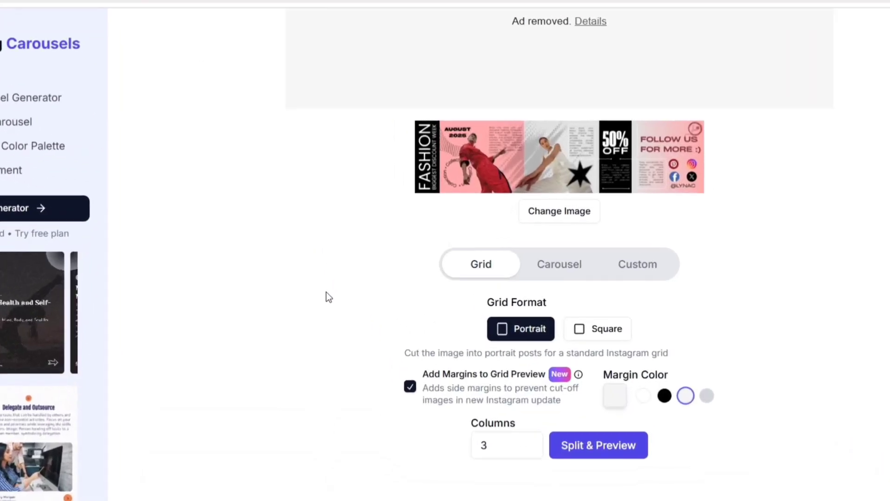
# Step: Split the image into 4 carousel columns and download the slices as a zip
pyautogui.click(550, 271)
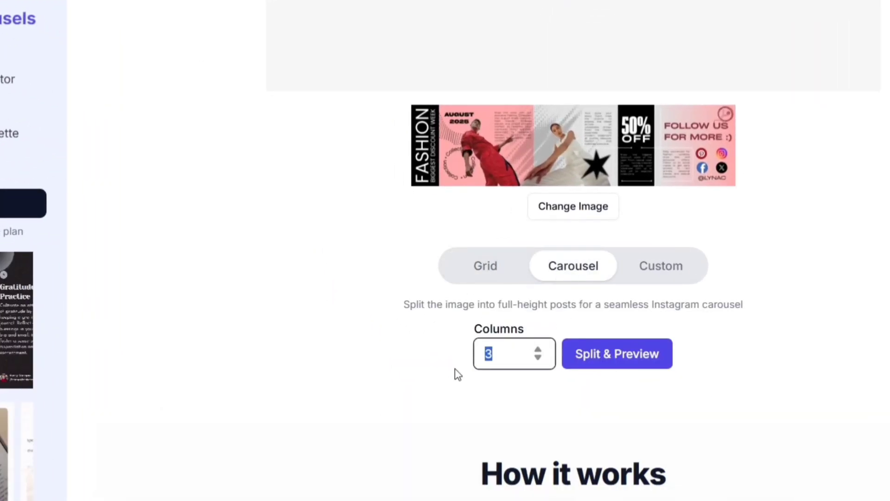
pyautogui.write('4')
pyautogui.click(606, 359)
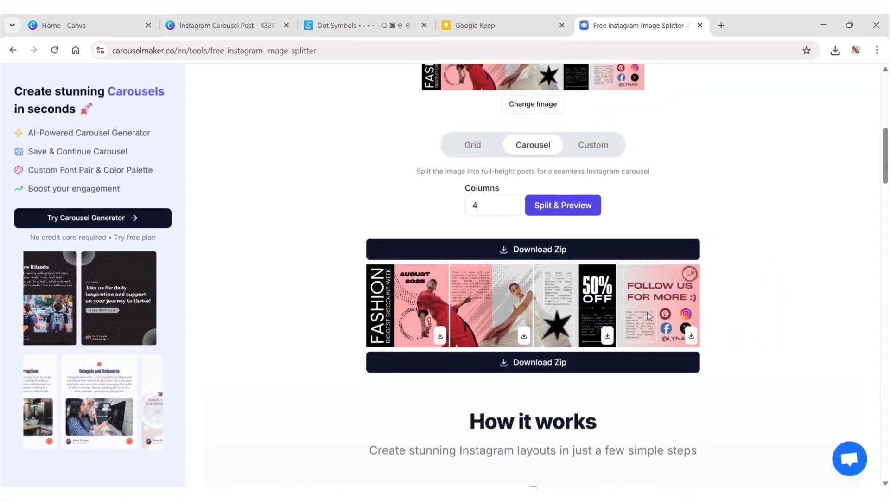
pyautogui.click(549, 363)
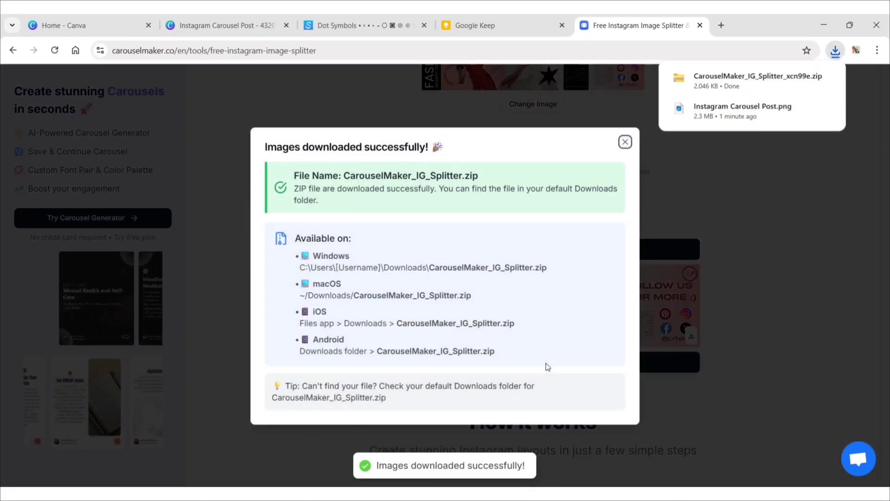
pyautogui.click(625, 142)
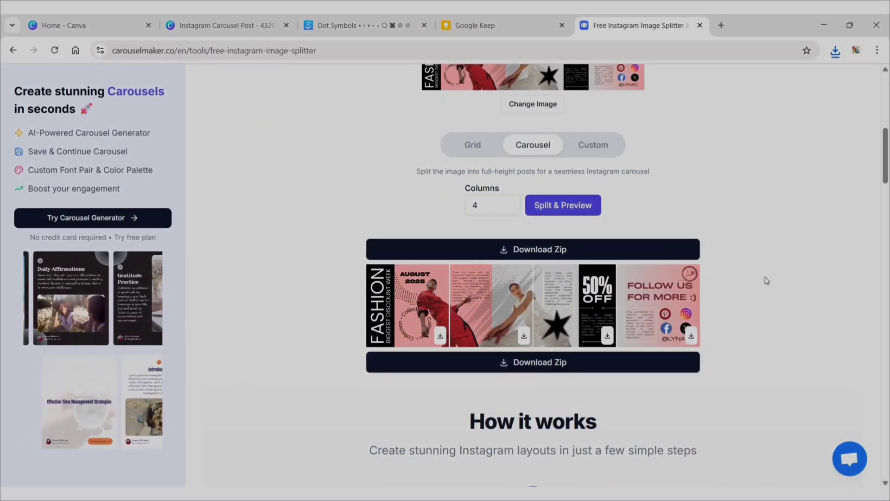